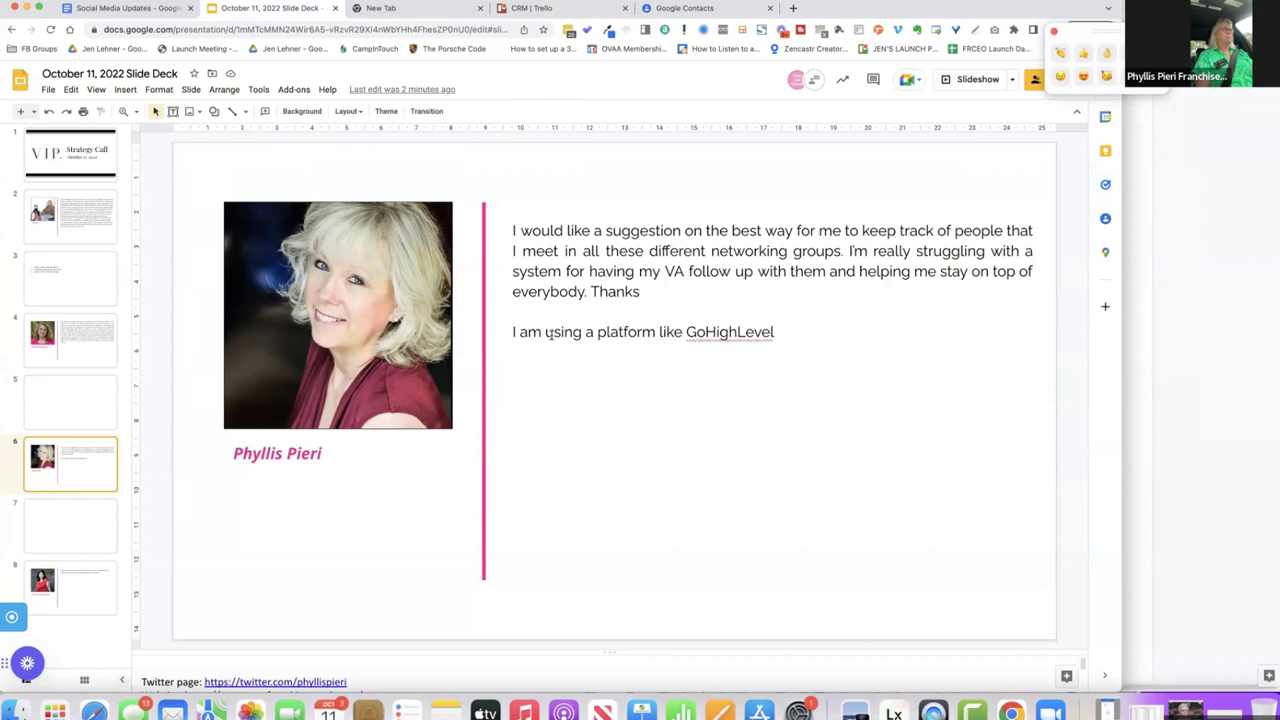
scroll(548, 335, "down", 1)
scroll(548, 335, "up", 1)
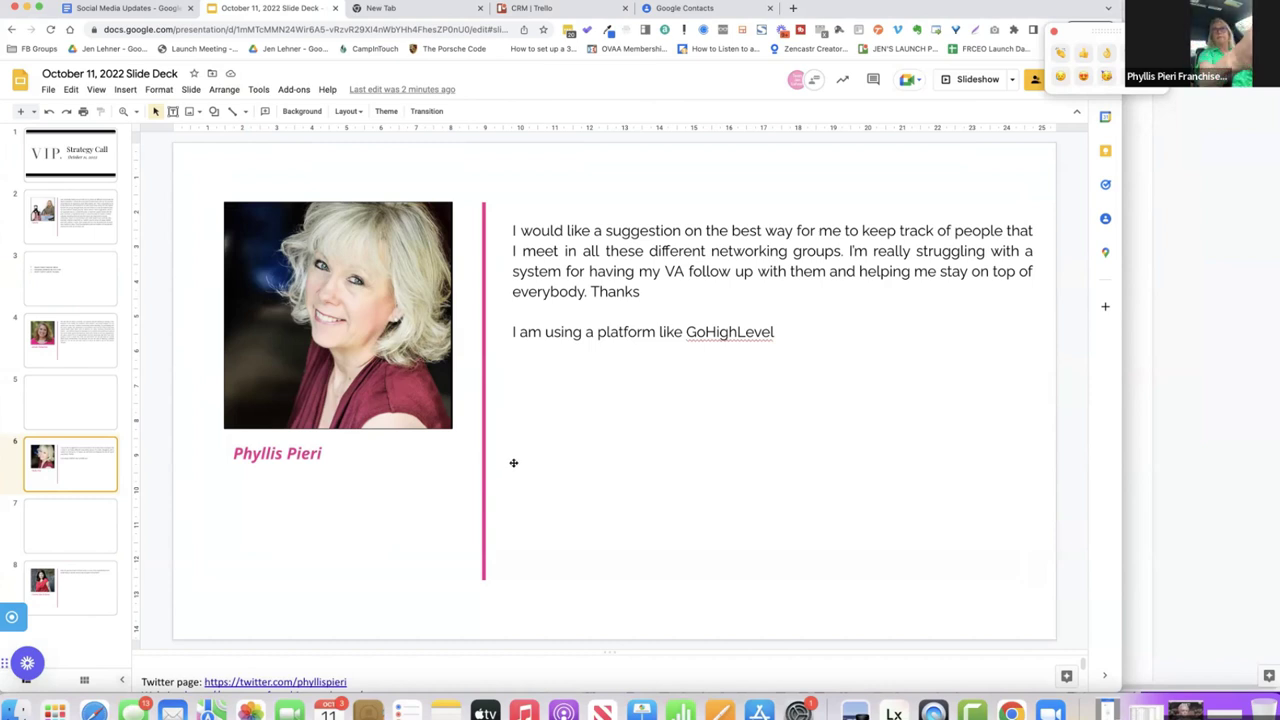
scroll(512, 461, "down", 1)
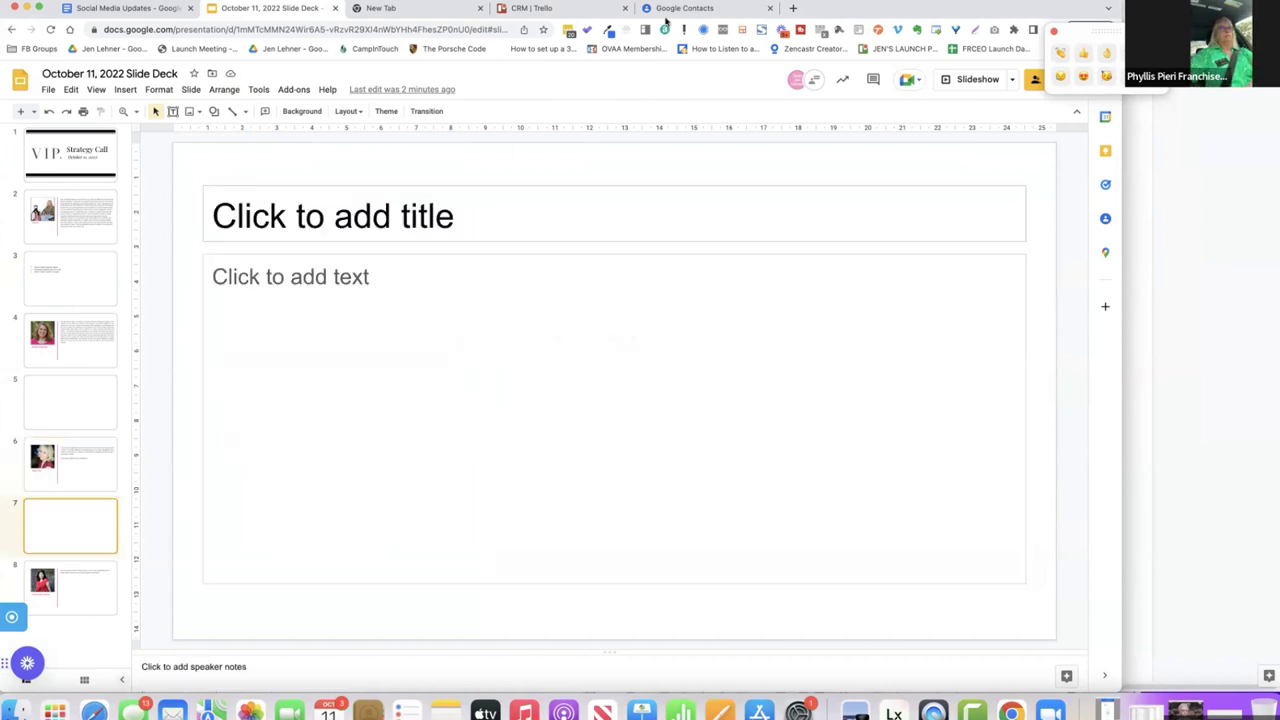
Step: Switch to the CRM board in Trello and copy the email address of the LEADS card from its sharing options
left_click(510, 12)
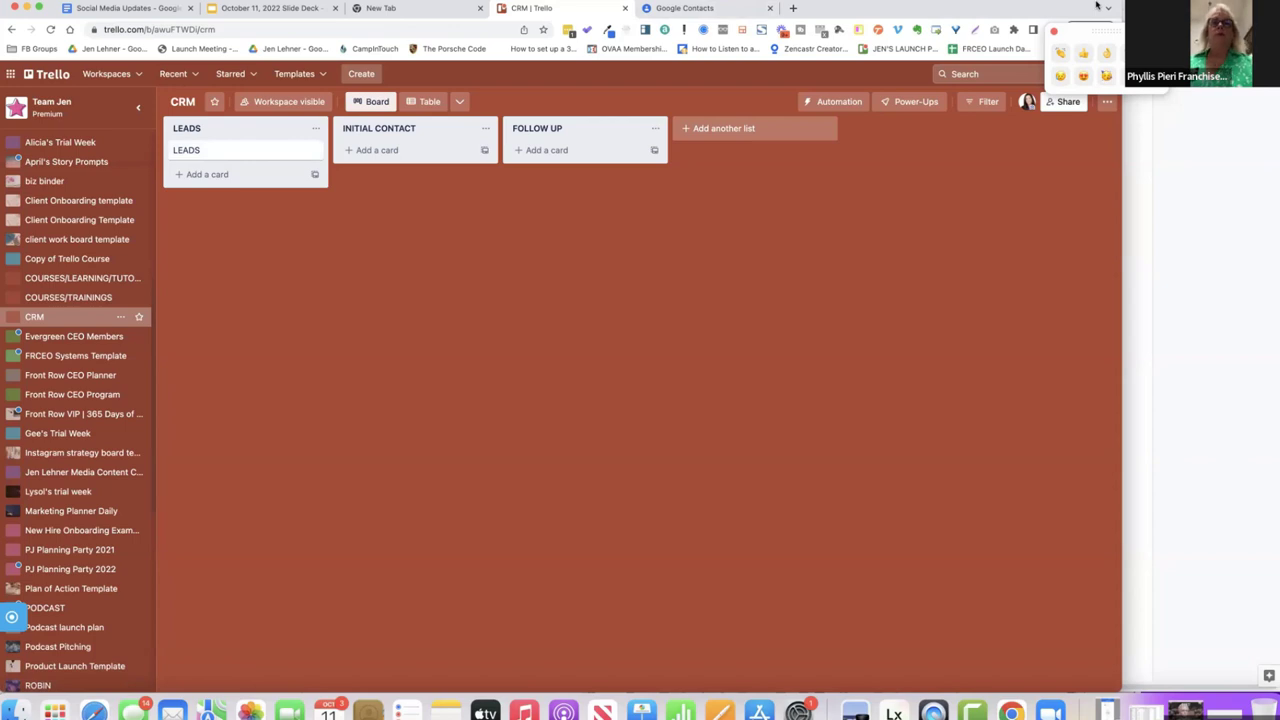
left_click(295, 152)
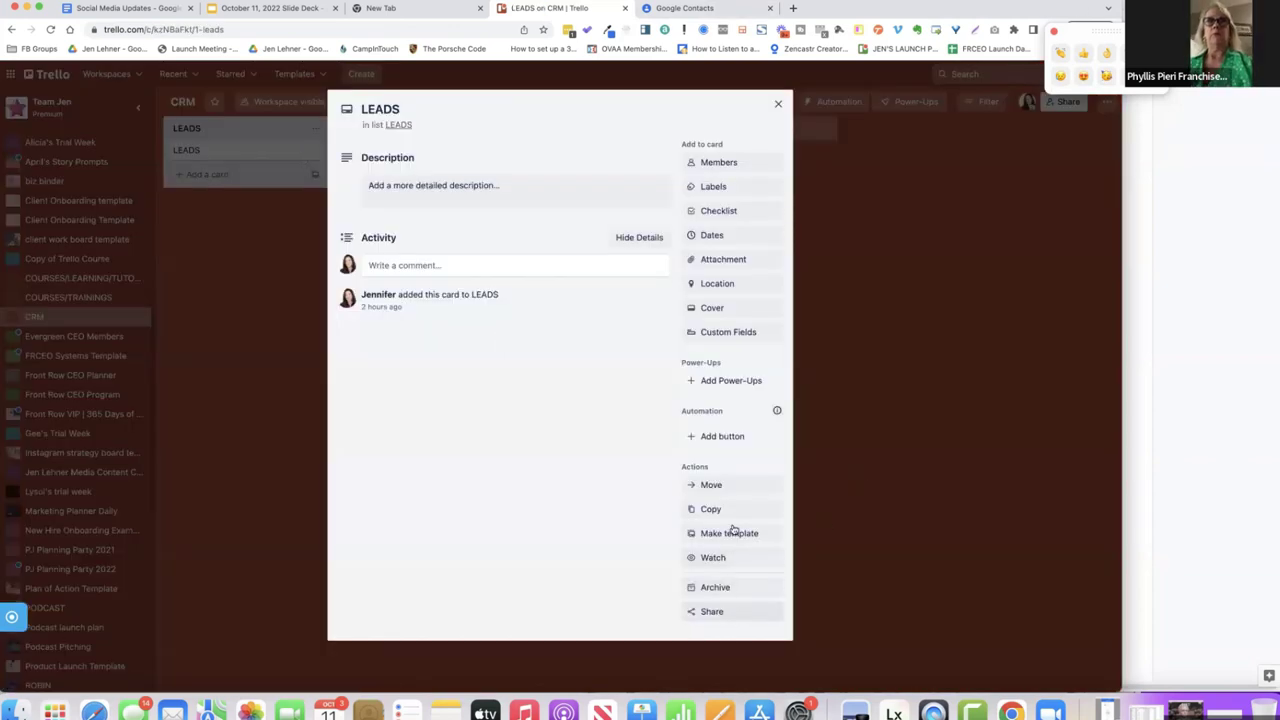
left_click(744, 613)
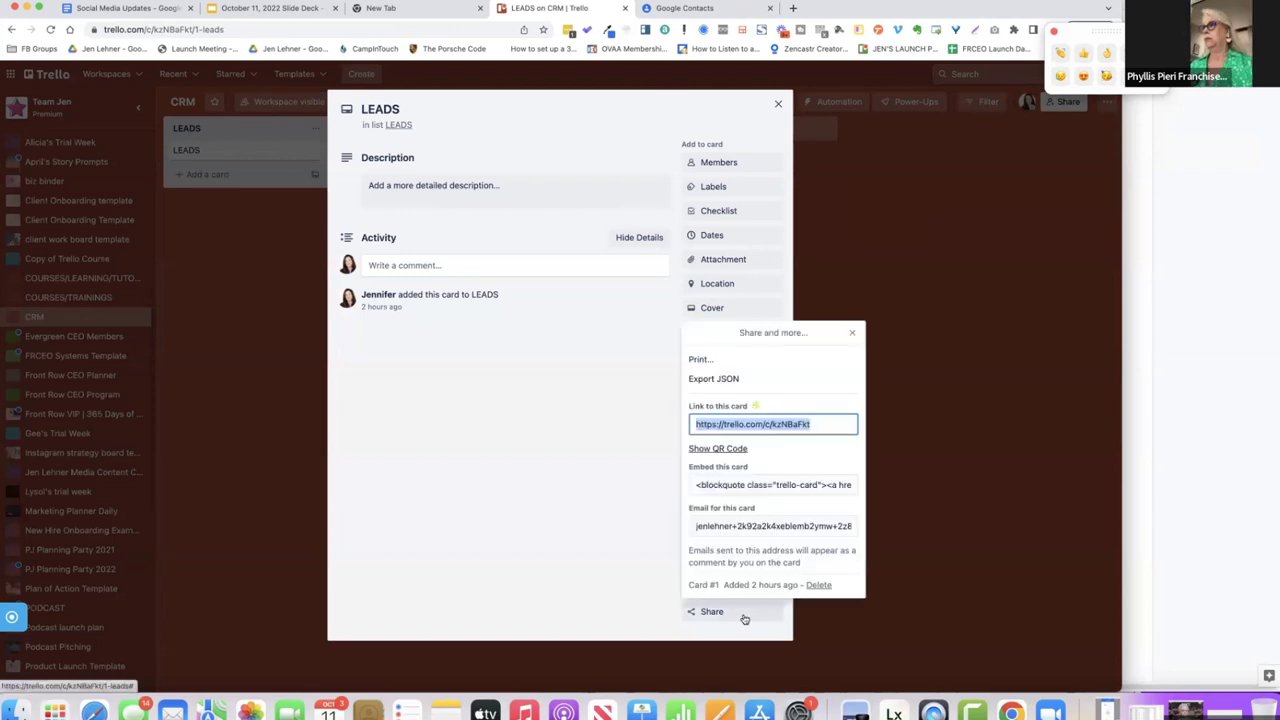
left_click(694, 525)
left_click(694, 525)
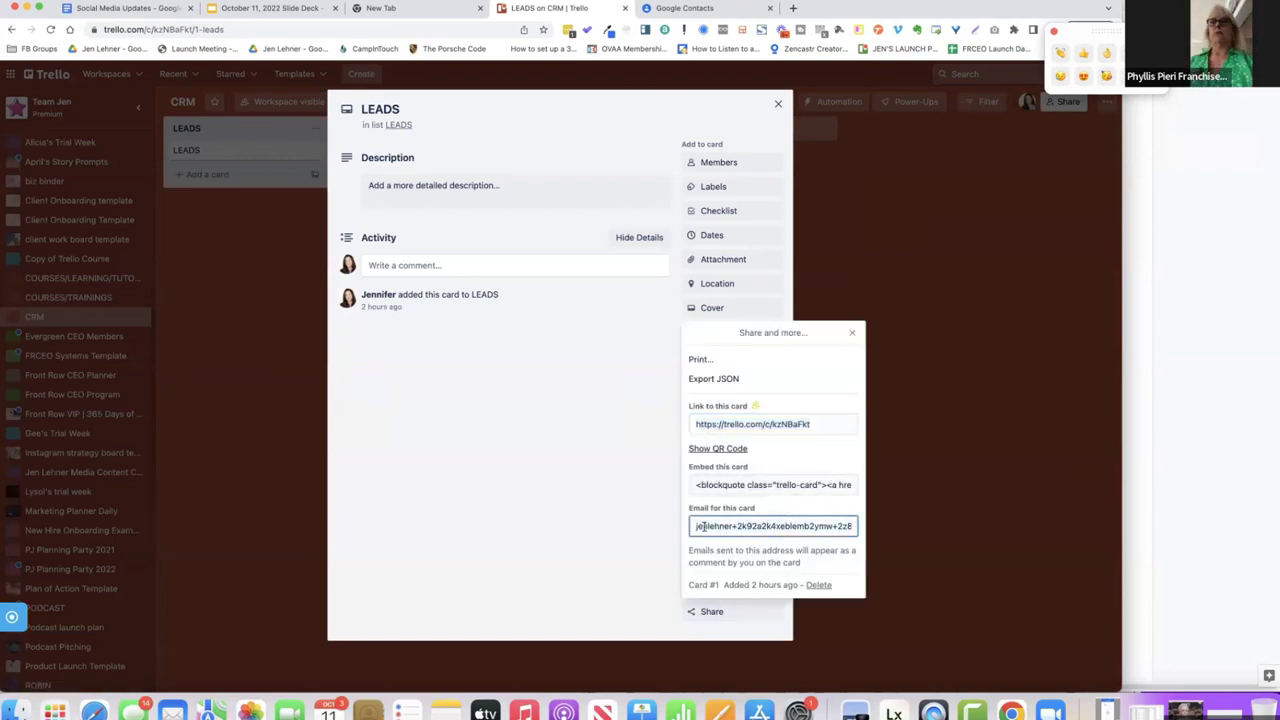
left_click_drag(694, 525, 889, 526)
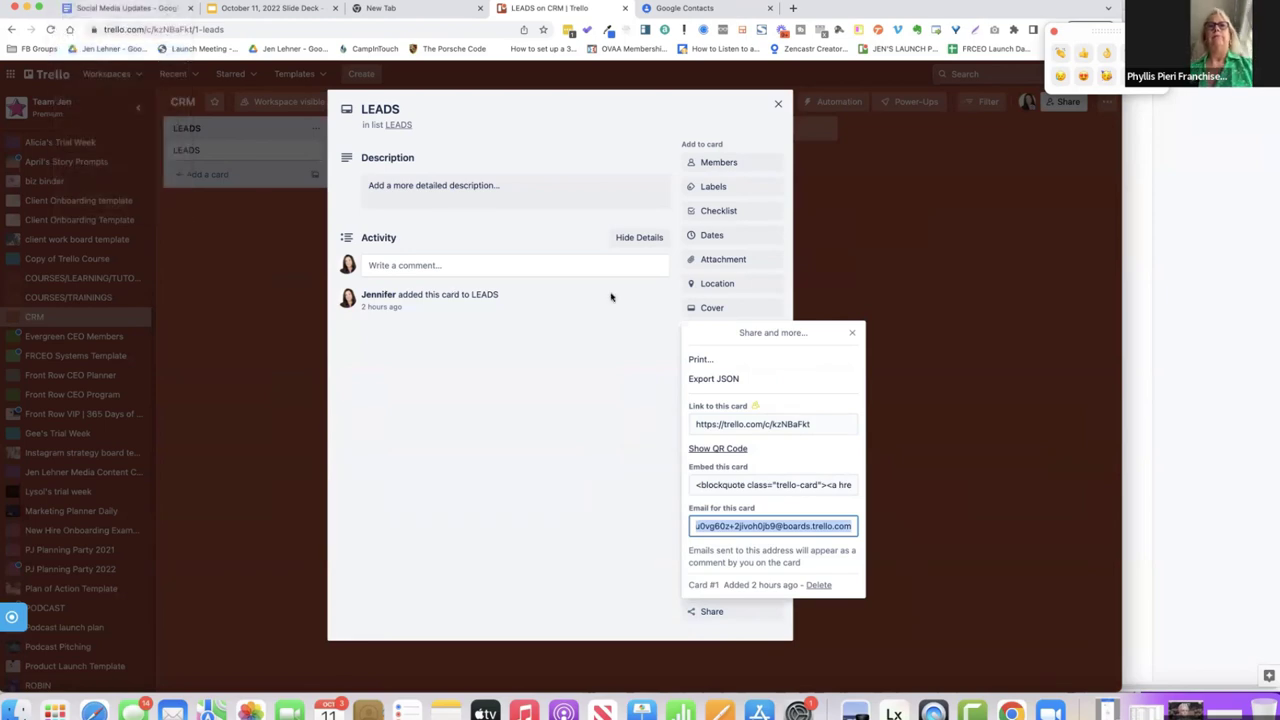
left_click(850, 333)
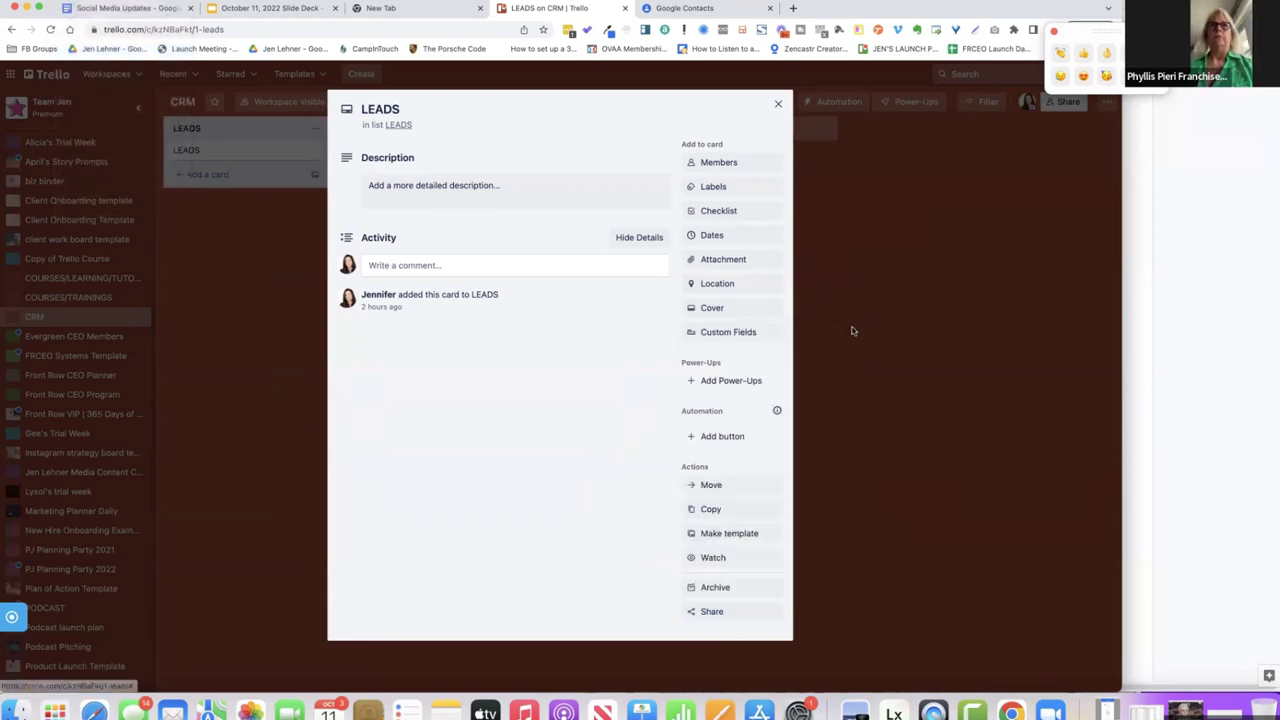
left_click(779, 105)
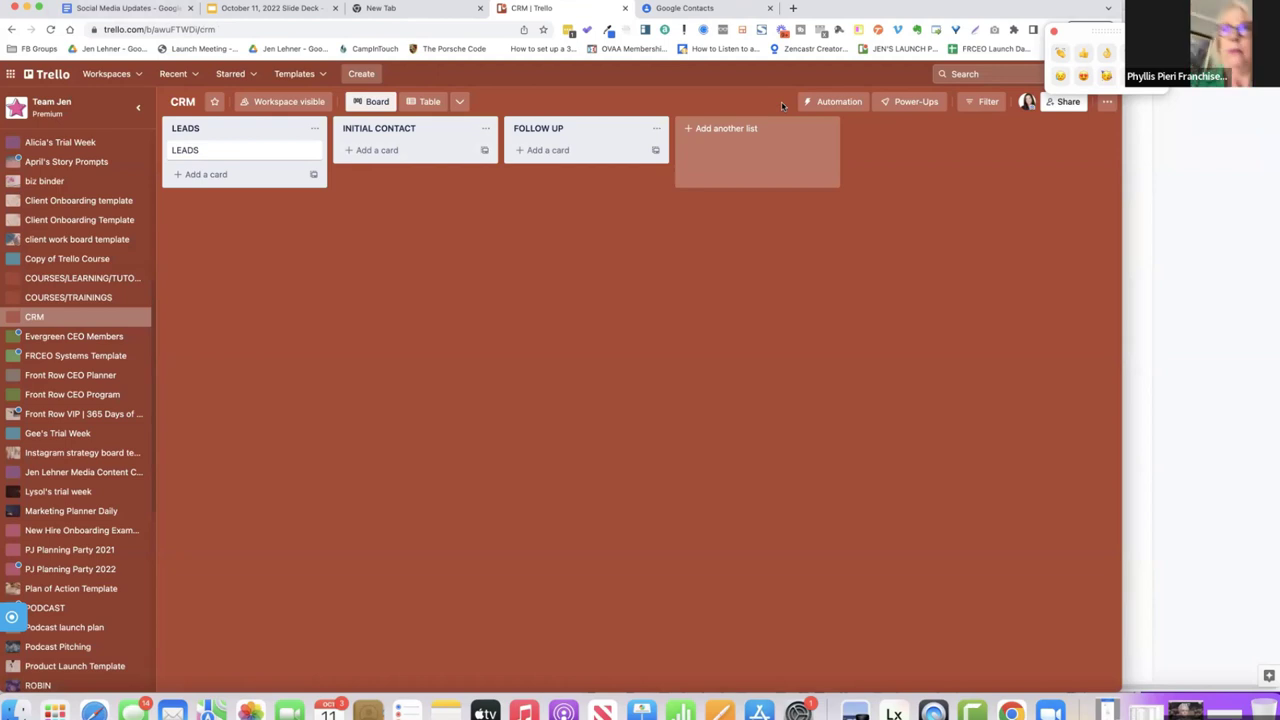
key("super+t")
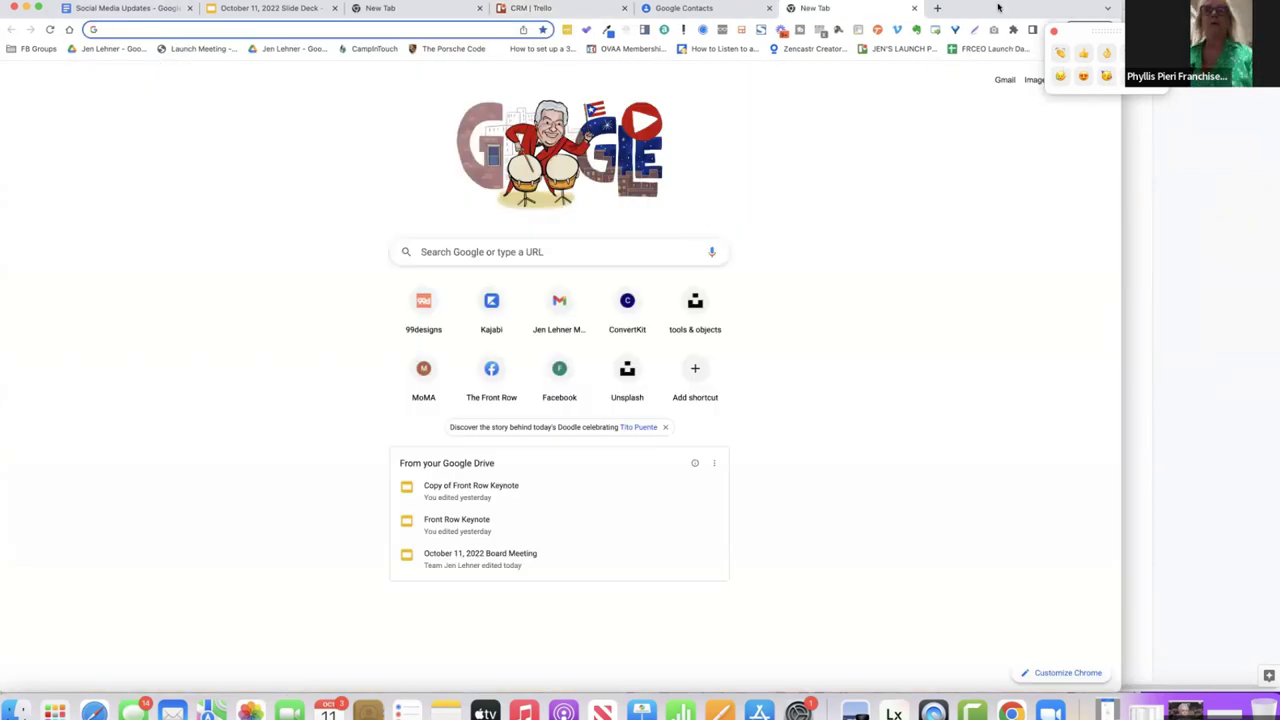
left_click(1007, 82)
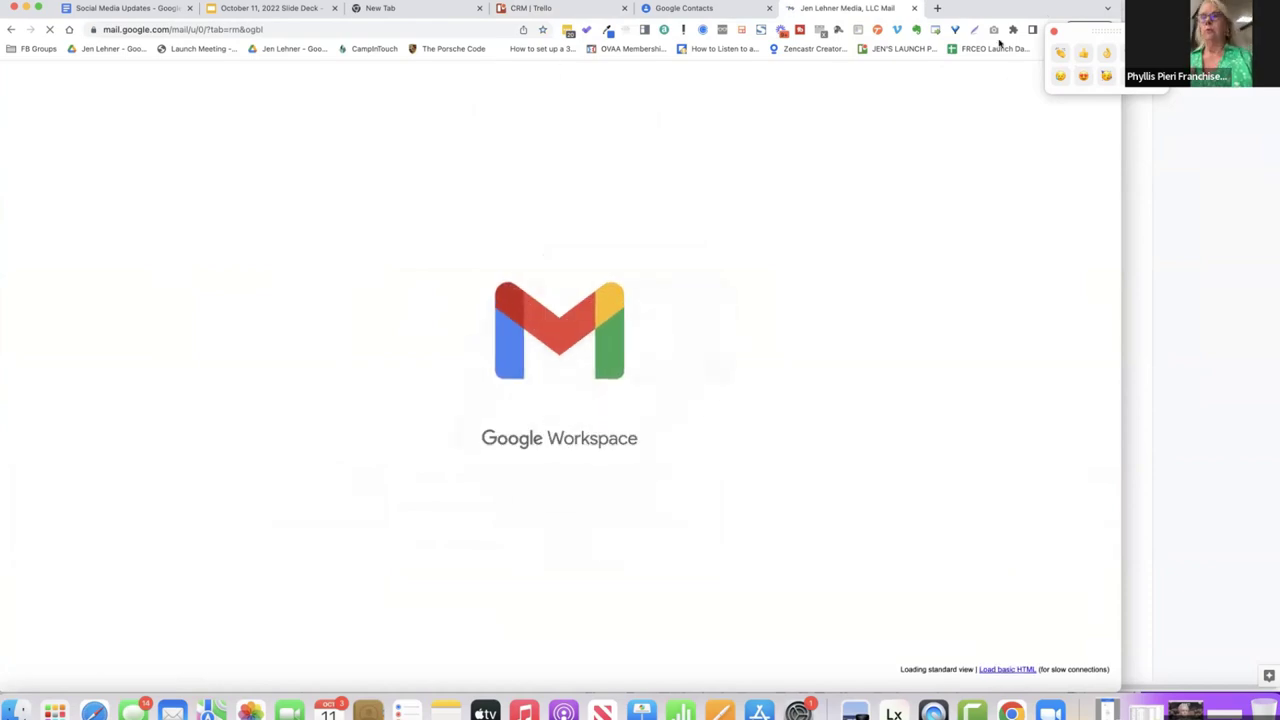
left_click(914, 9)
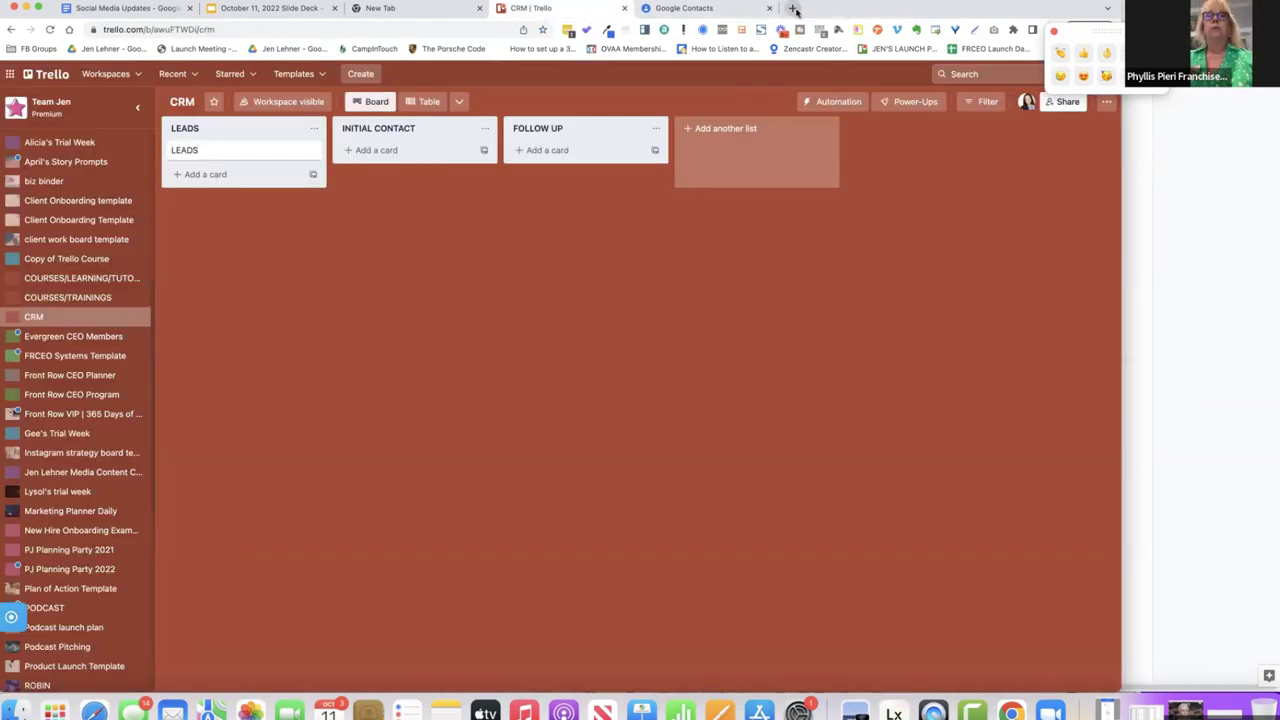
Step: In Google Contacts, start a new contact with first name CRM2 and paste the copied card email address as its email
left_click(735, 9)
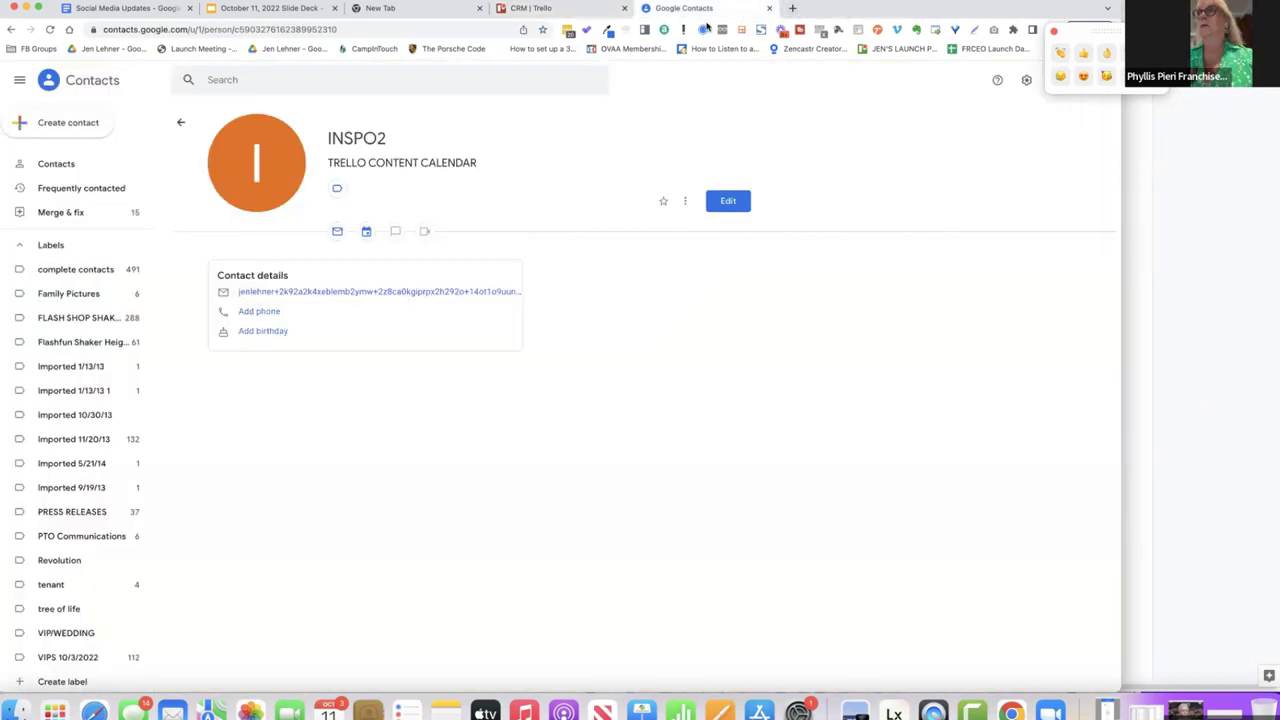
left_click(83, 125)
left_click(90, 127)
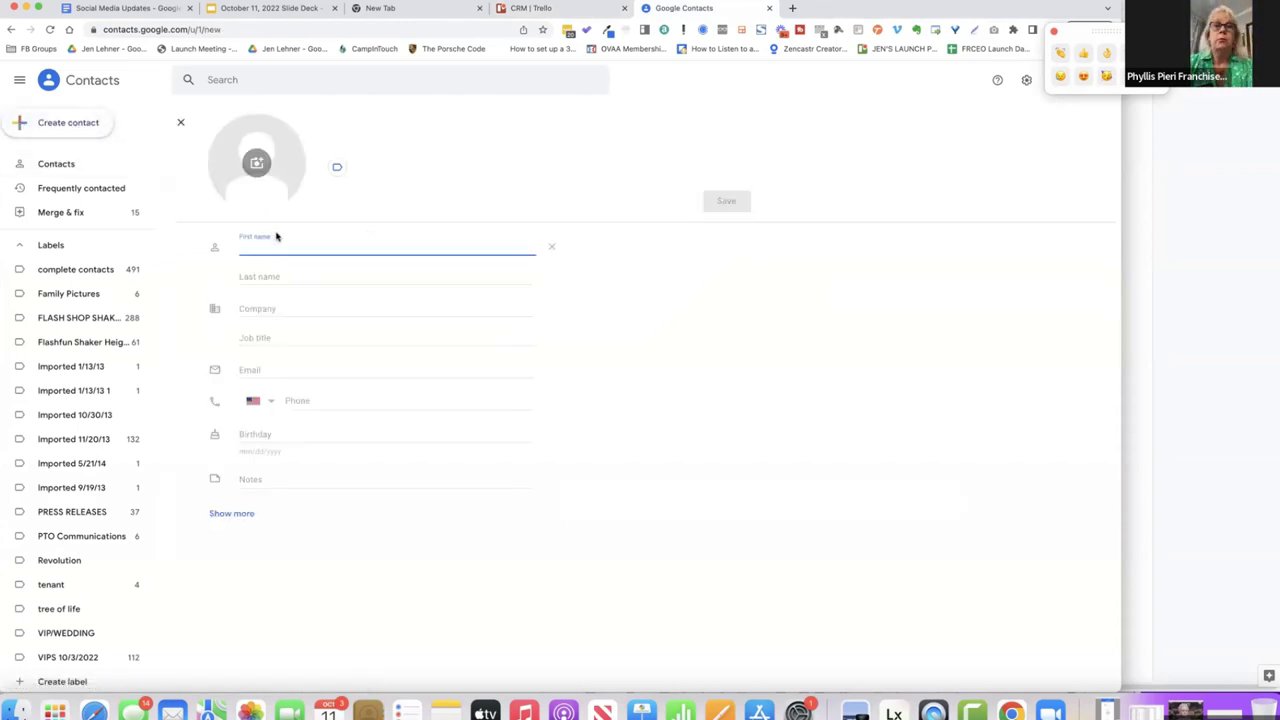
type("CRM")
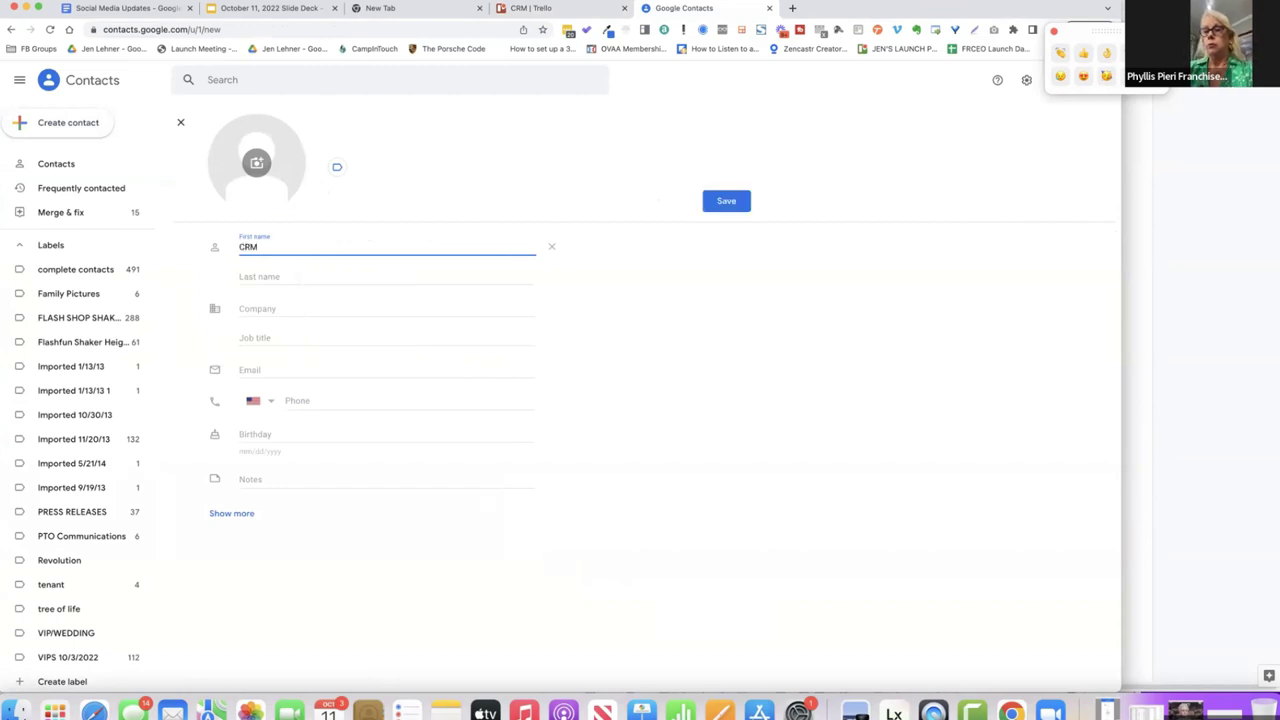
type("2")
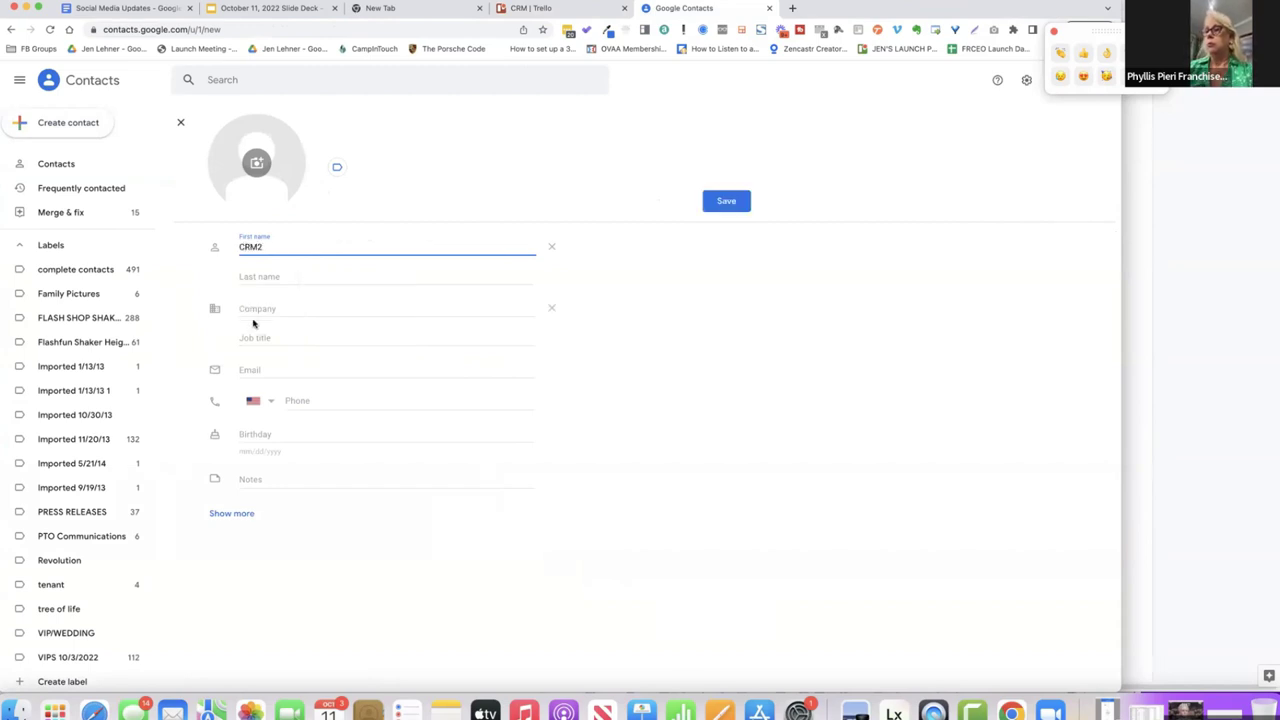
left_click(252, 363)
key("ctrl+v")
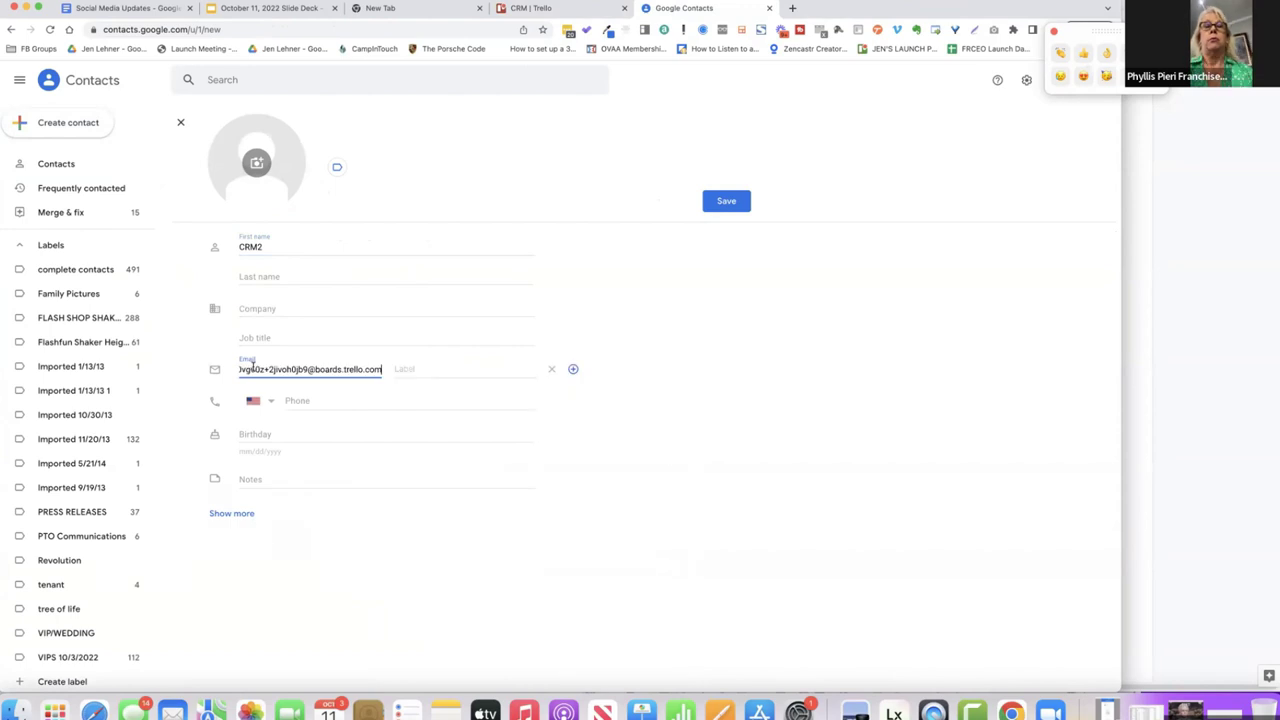
Step: Set the new contact's last name to LEADS followed by the client's first name, and save the contact
left_click(270, 276)
type("LEADS PHYLLIS")
left_click(727, 201)
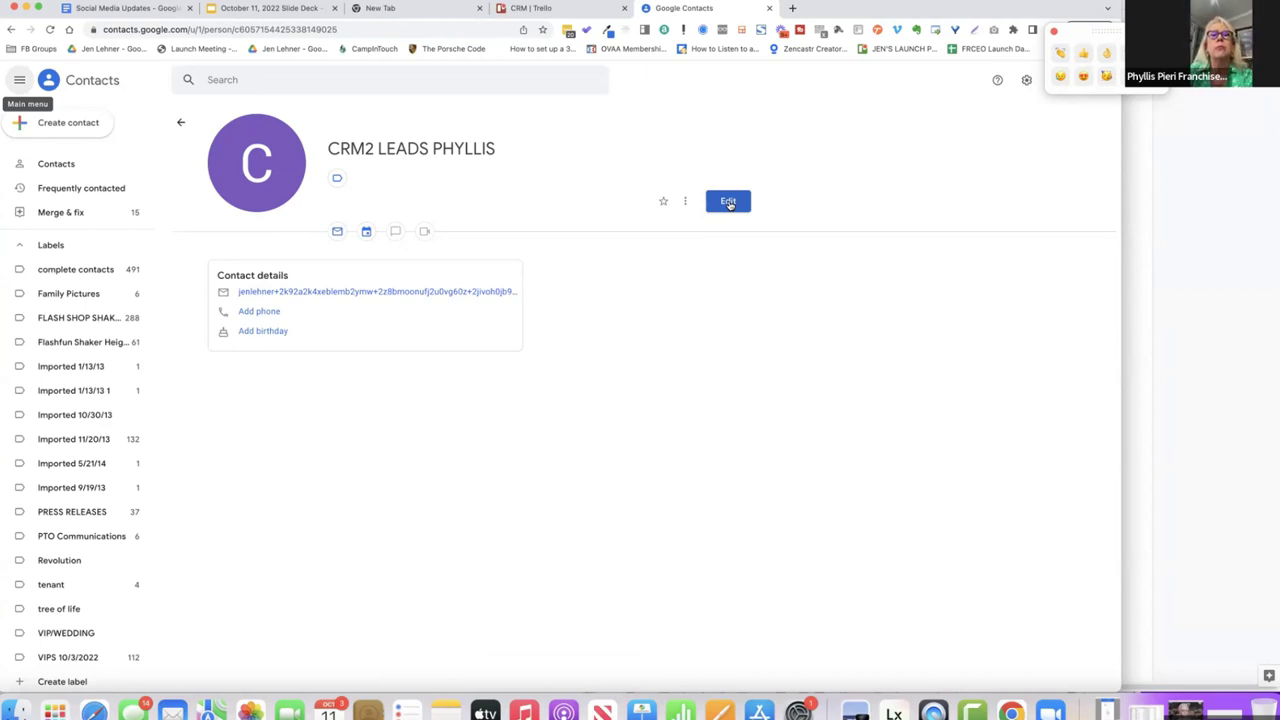
Step: Switch back to Trello and examine the business card photo and activity on the LEADS card
left_click(545, 9)
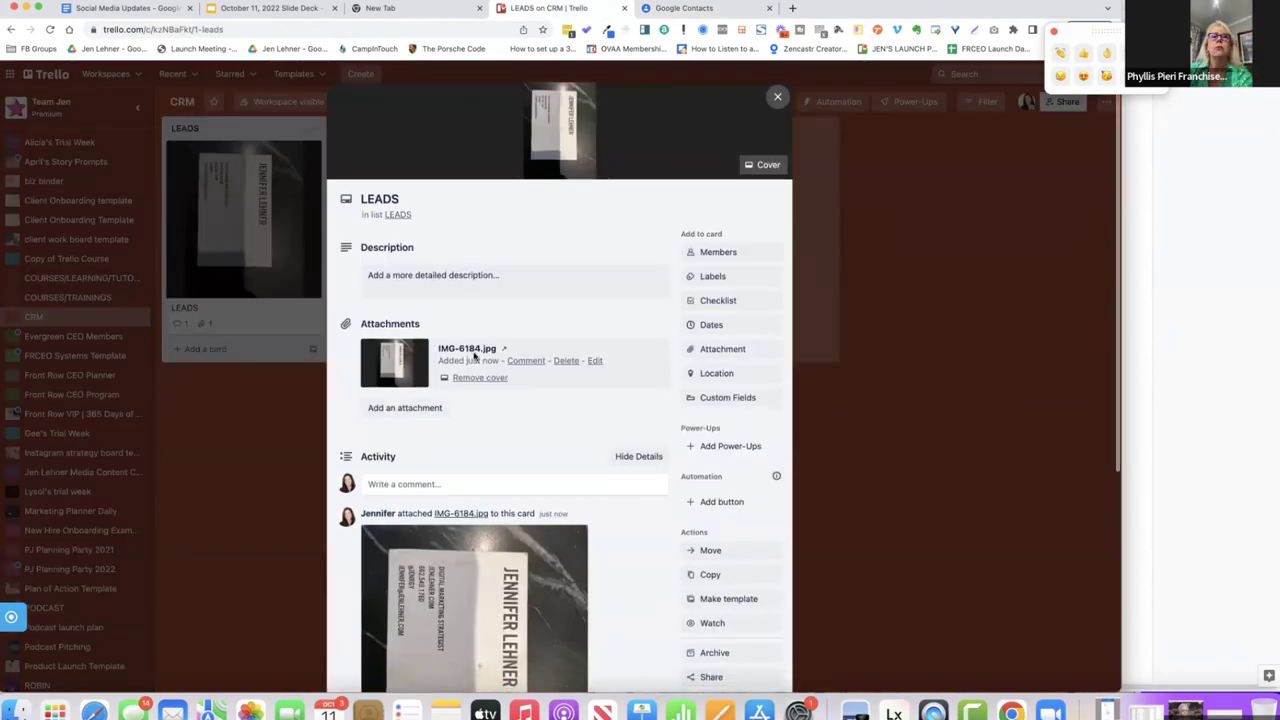
scroll(474, 357, "down", 5)
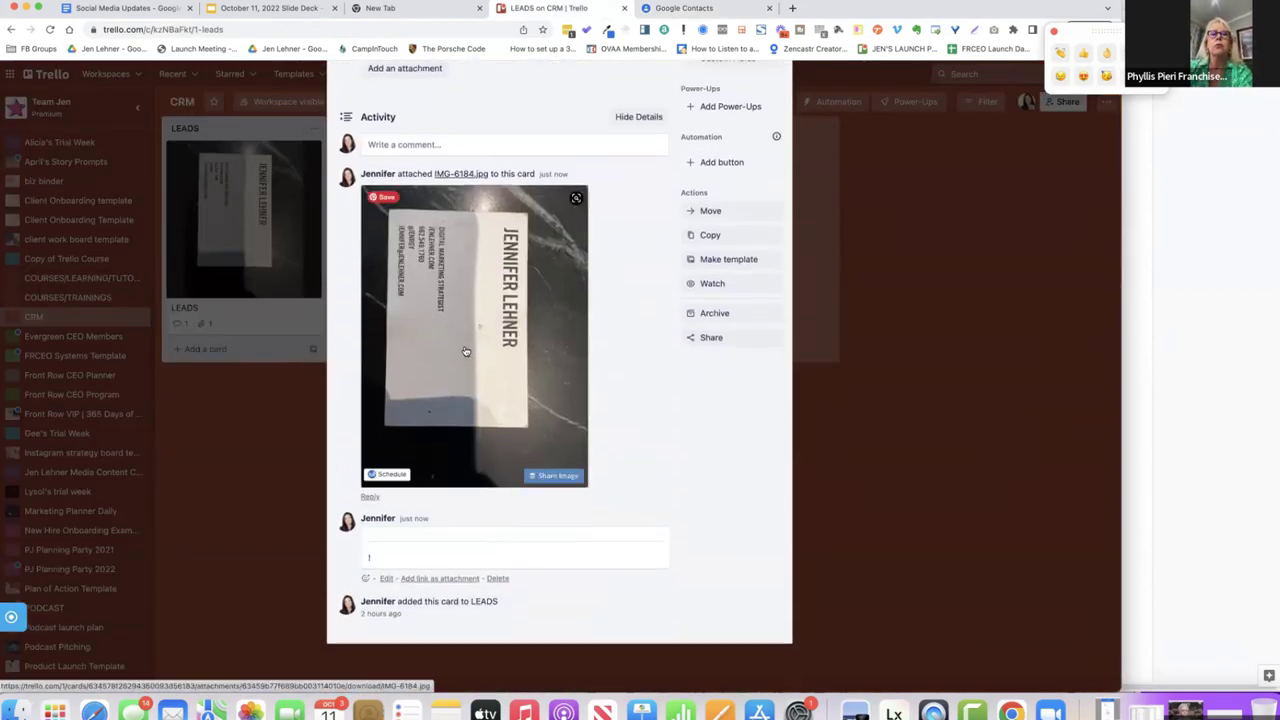
scroll(474, 357, "up", 3)
scroll(465, 352, "up", 3)
scroll(465, 352, "down", 5)
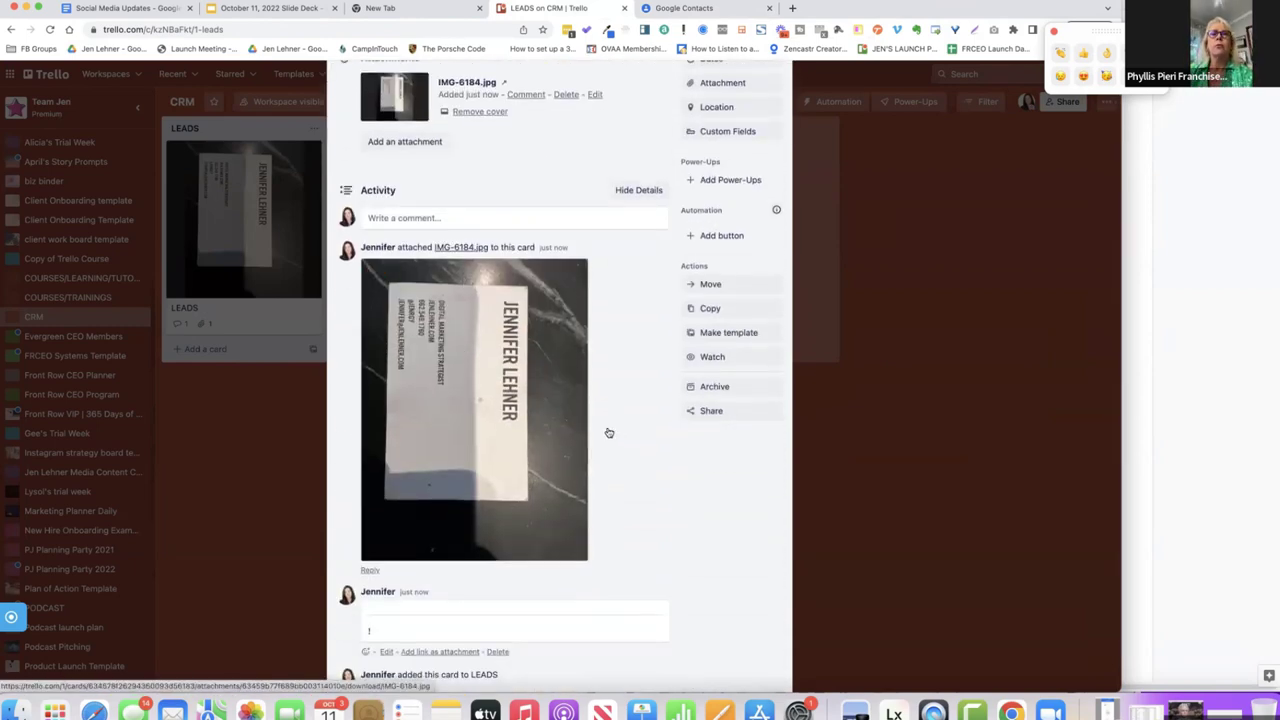
scroll(553, 276, "up", 4)
scroll(553, 276, "up", 1)
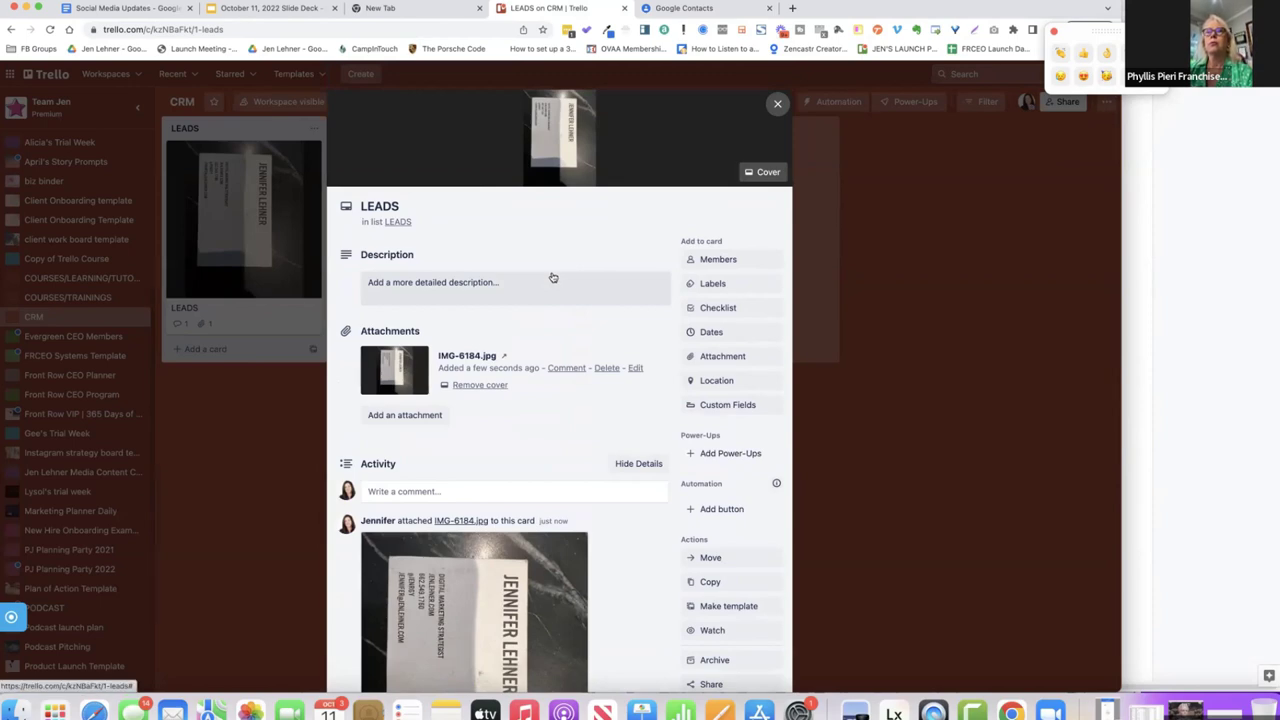
left_click(853, 254)
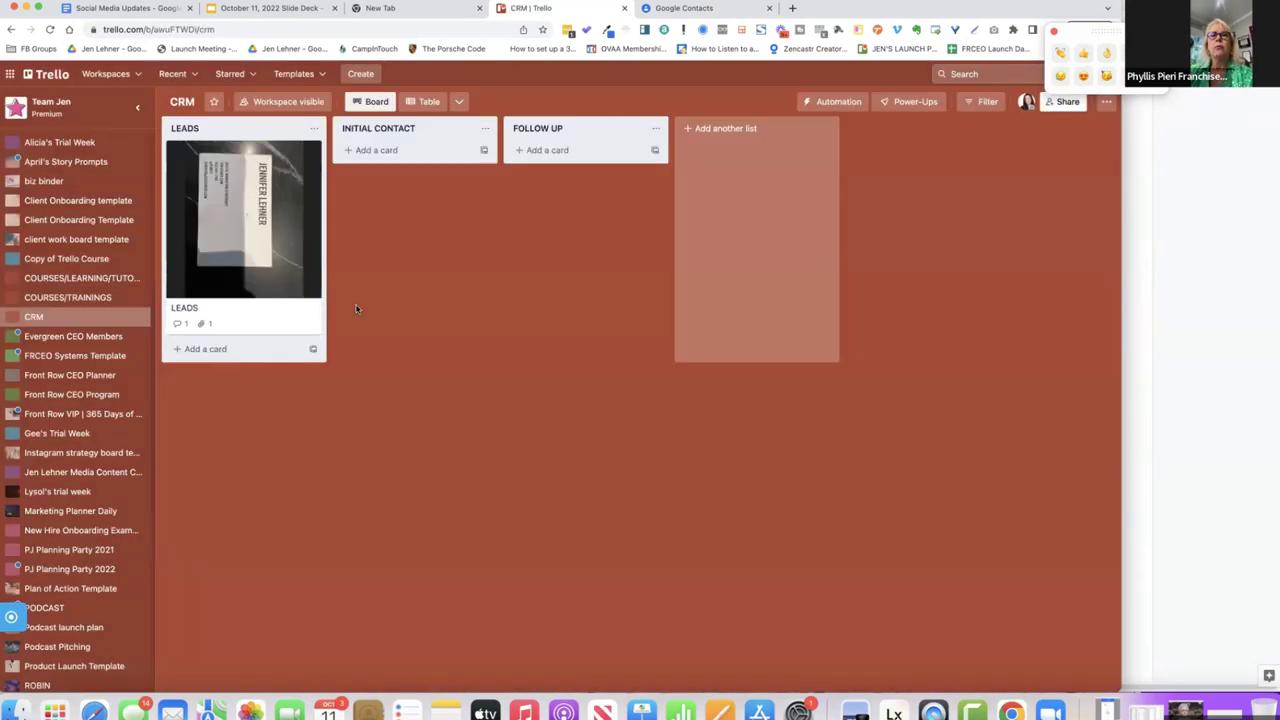
Step: Add a card titled "template for processing" to the LEADS list
left_click(208, 349)
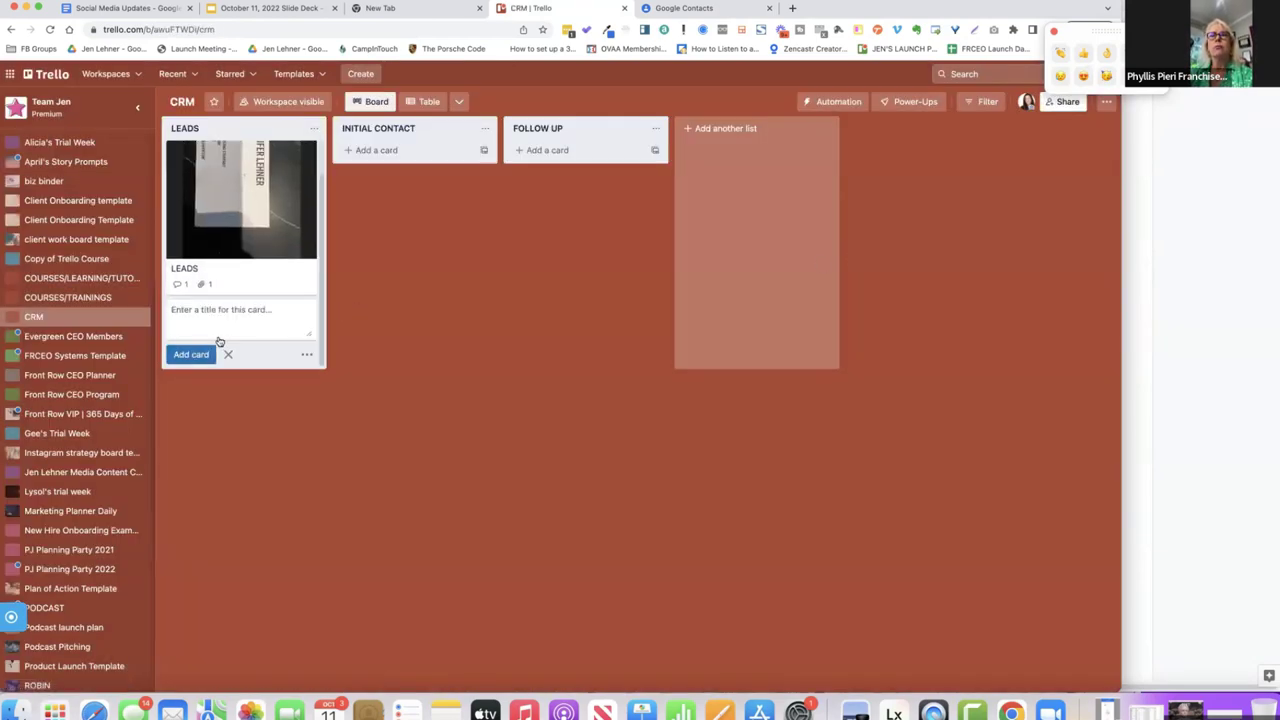
type("template for f")
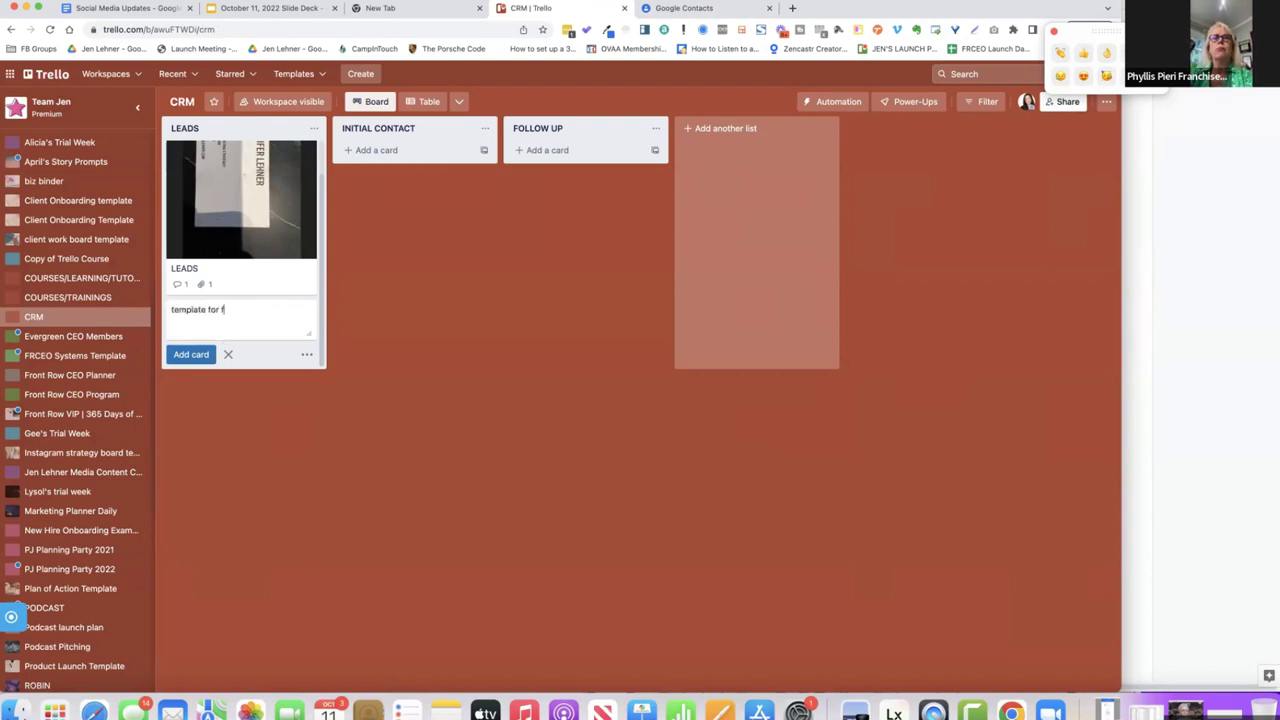
key("BackSpace")
type("proce")
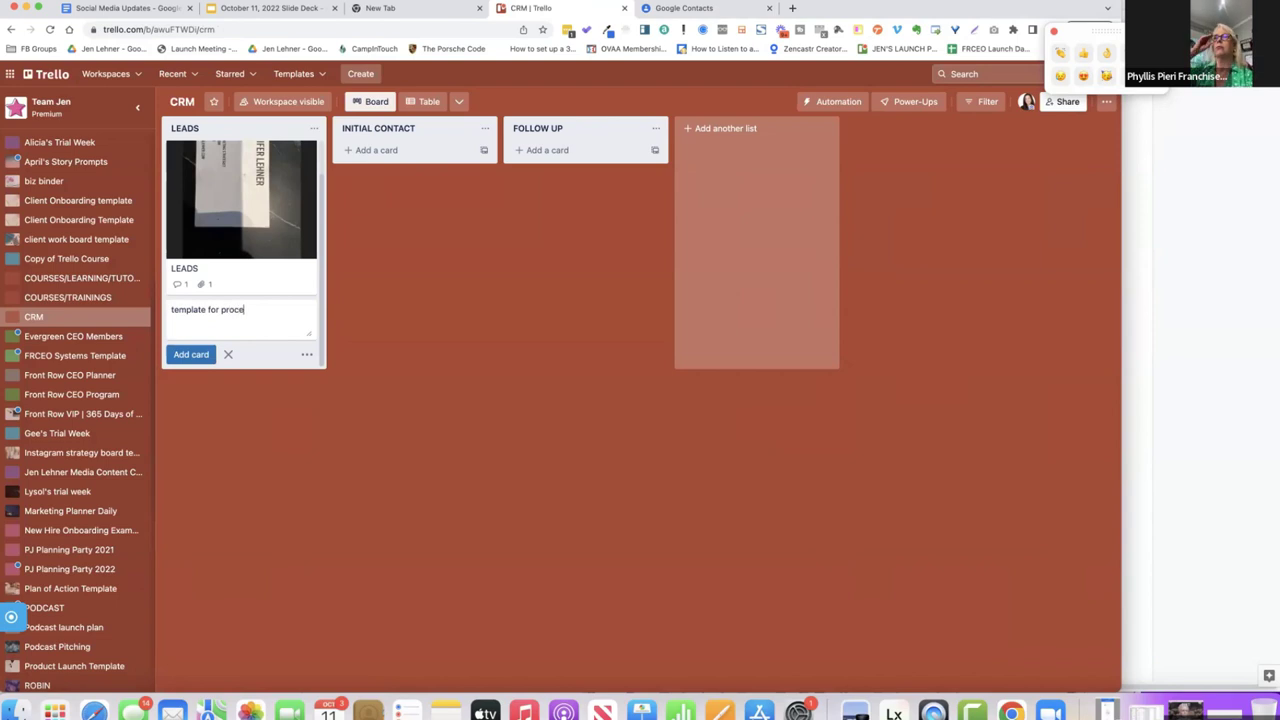
type("ssing")
key("Return")
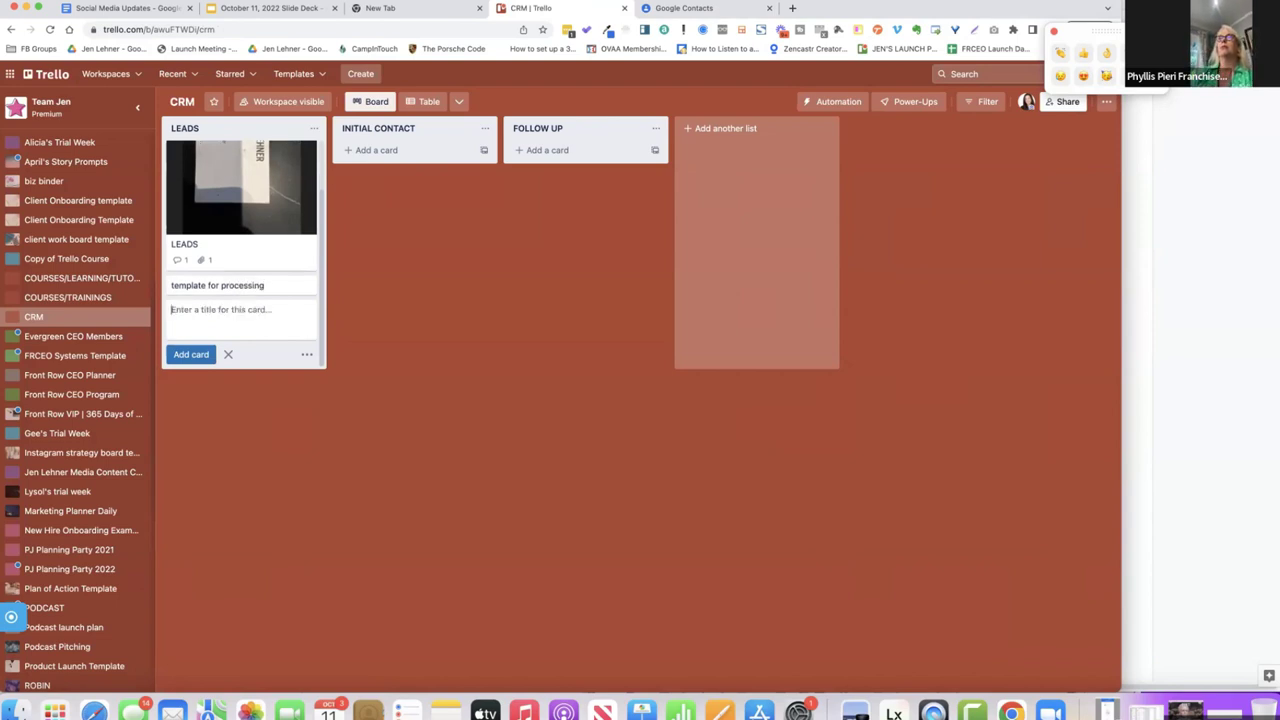
Step: Add a checklist with the default title to the "template for processing" card
left_click(260, 286)
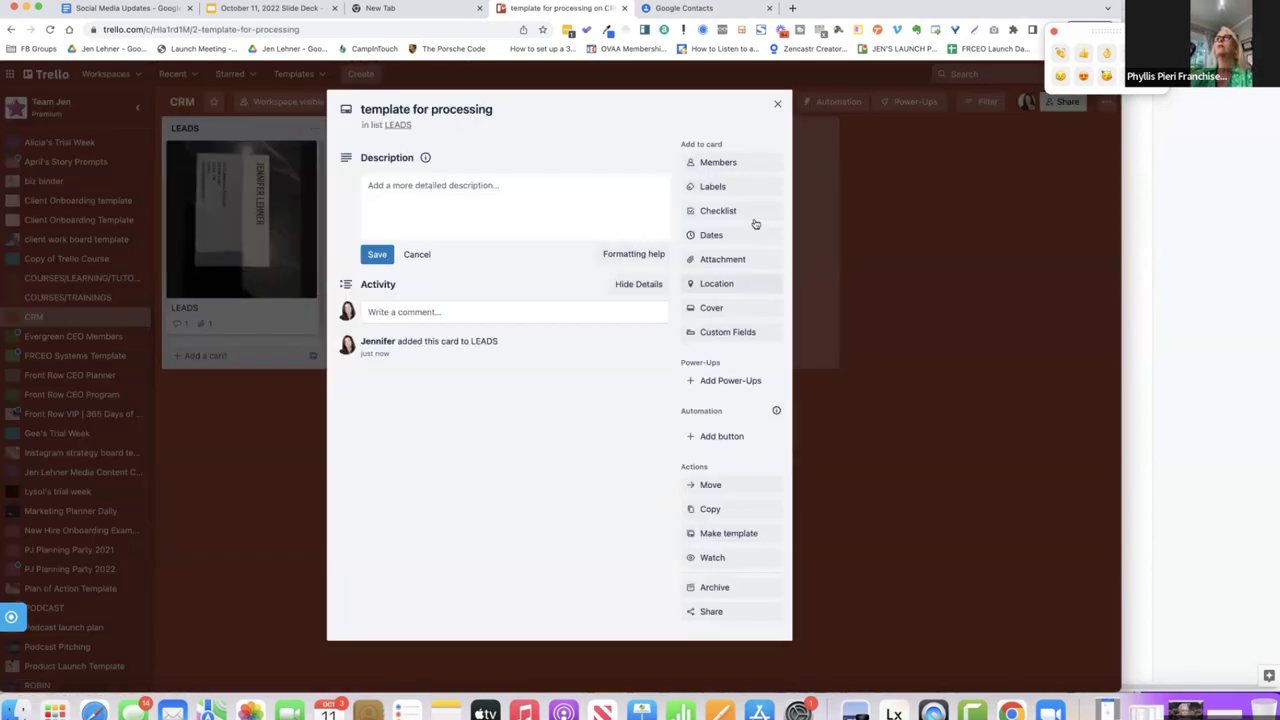
left_click(717, 211)
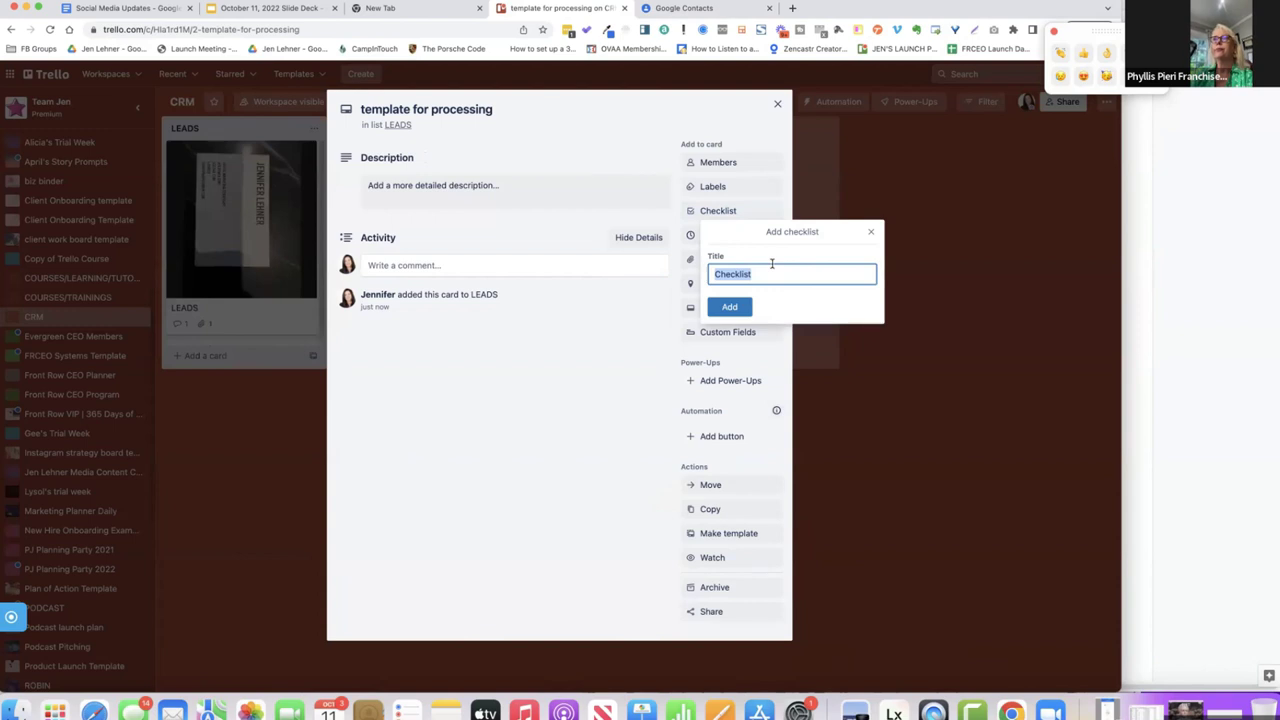
key("Return")
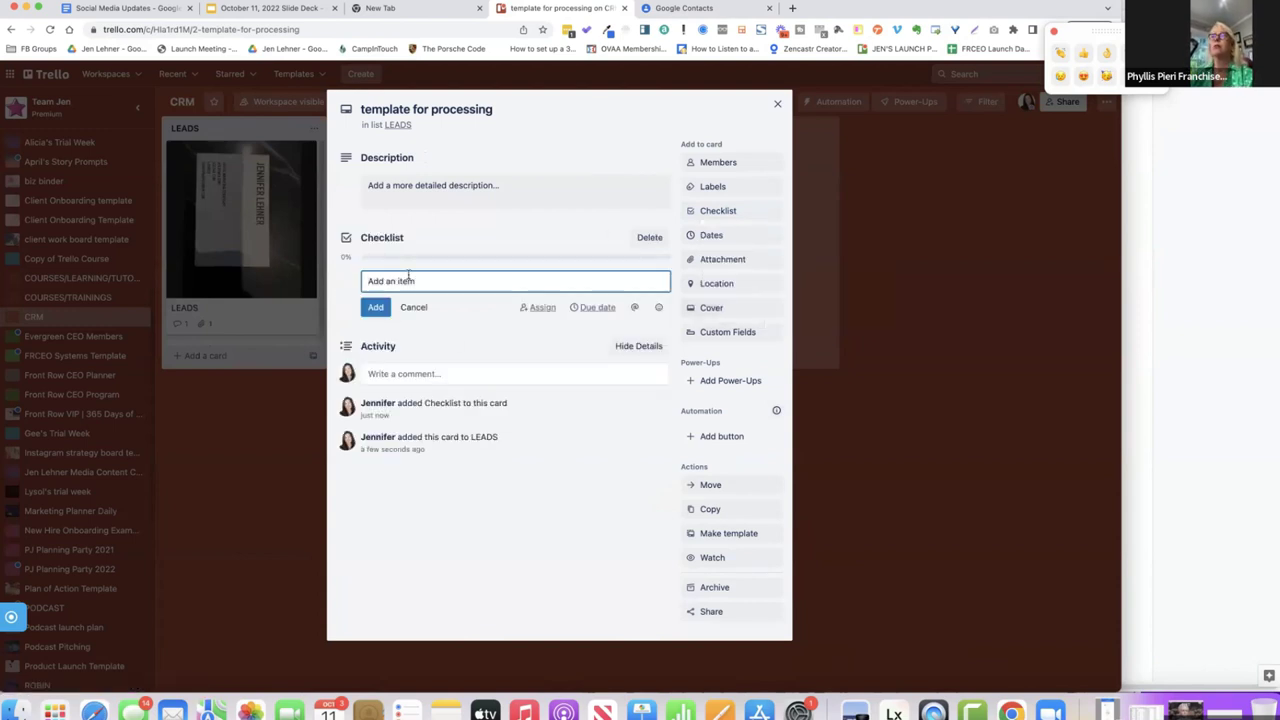
Step: Rename the checklist to the assistant's first name
left_click(401, 241)
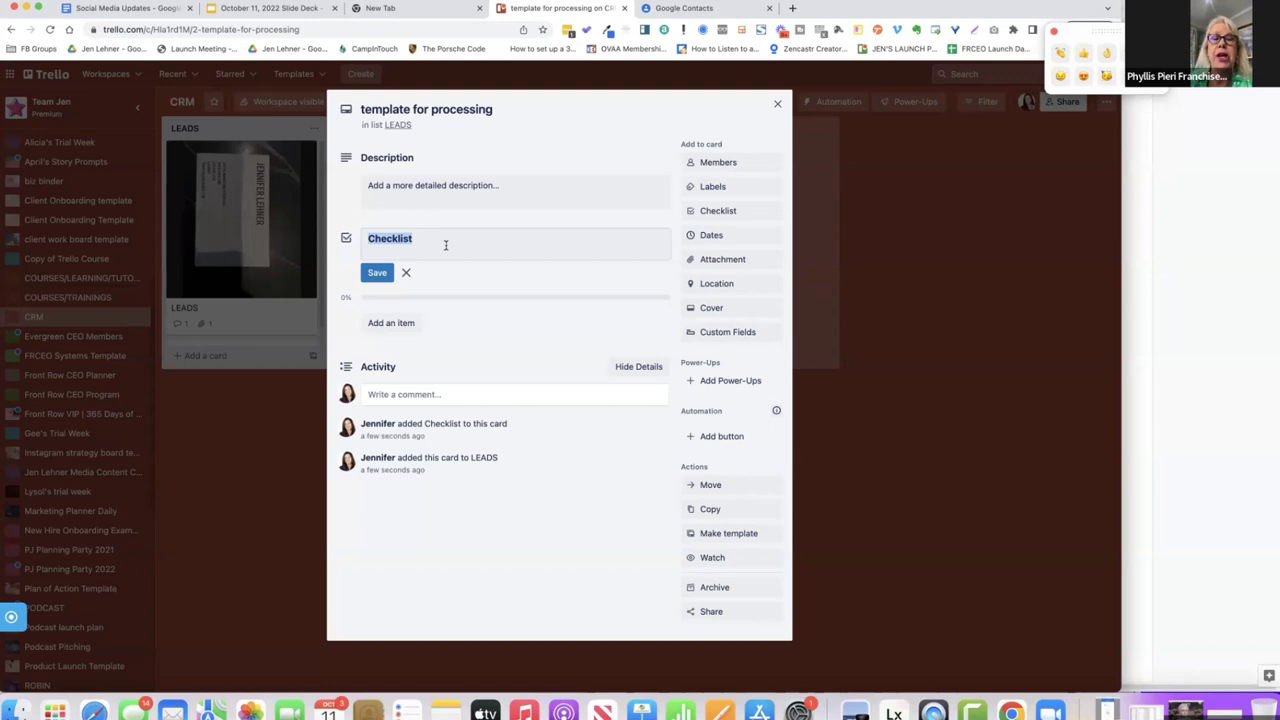
type("Shay")
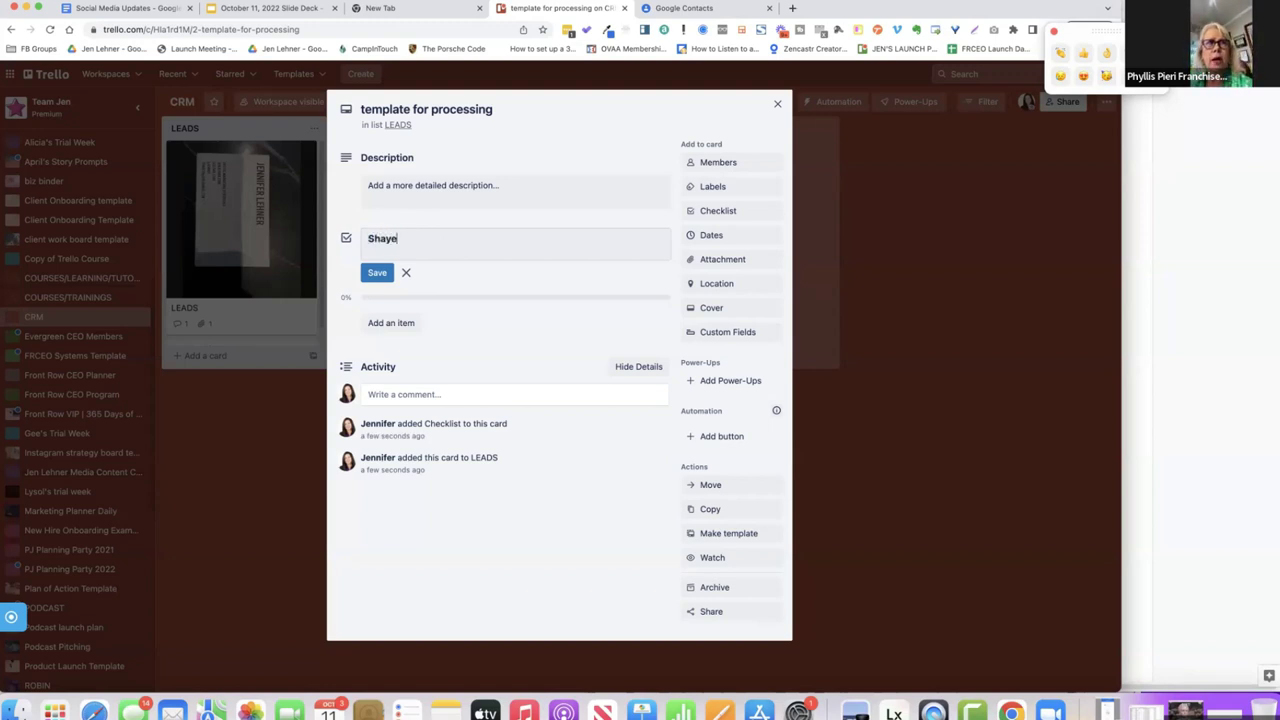
type("ne")
key("Return")
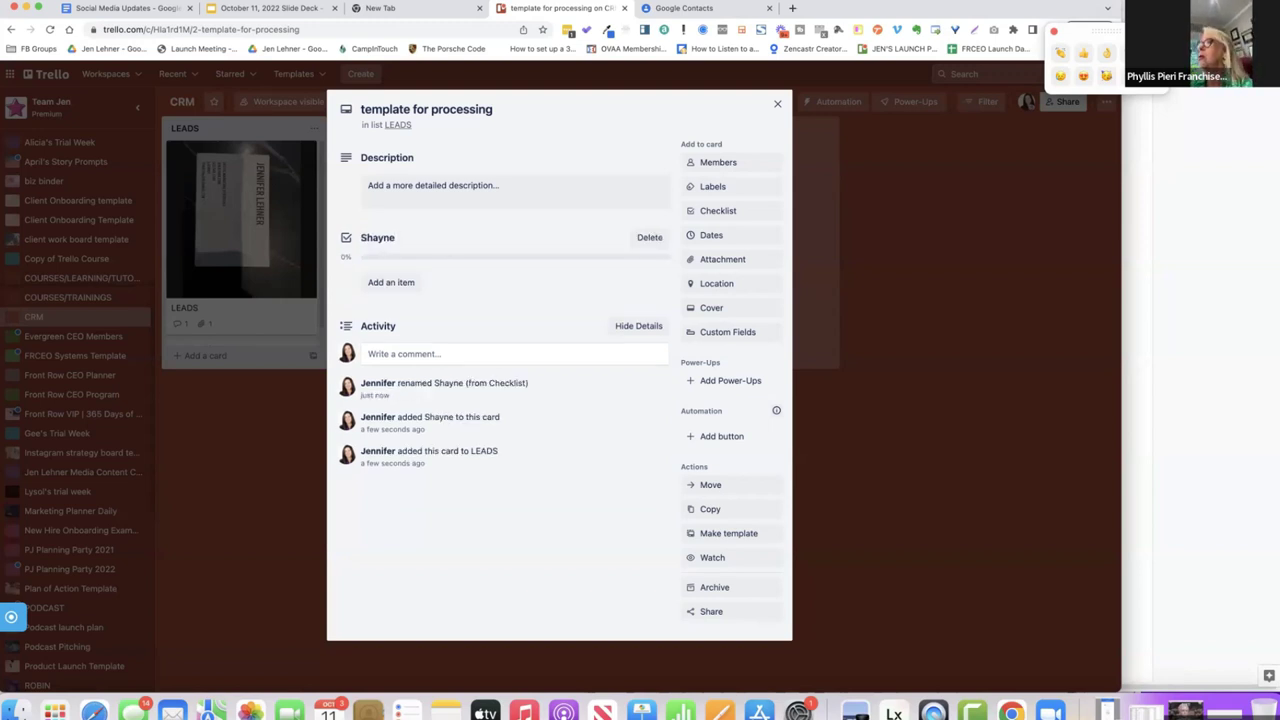
Step: Add the items "Email #1" and "Add contact to spread sheet" to the assistant's checklist
left_click(391, 284)
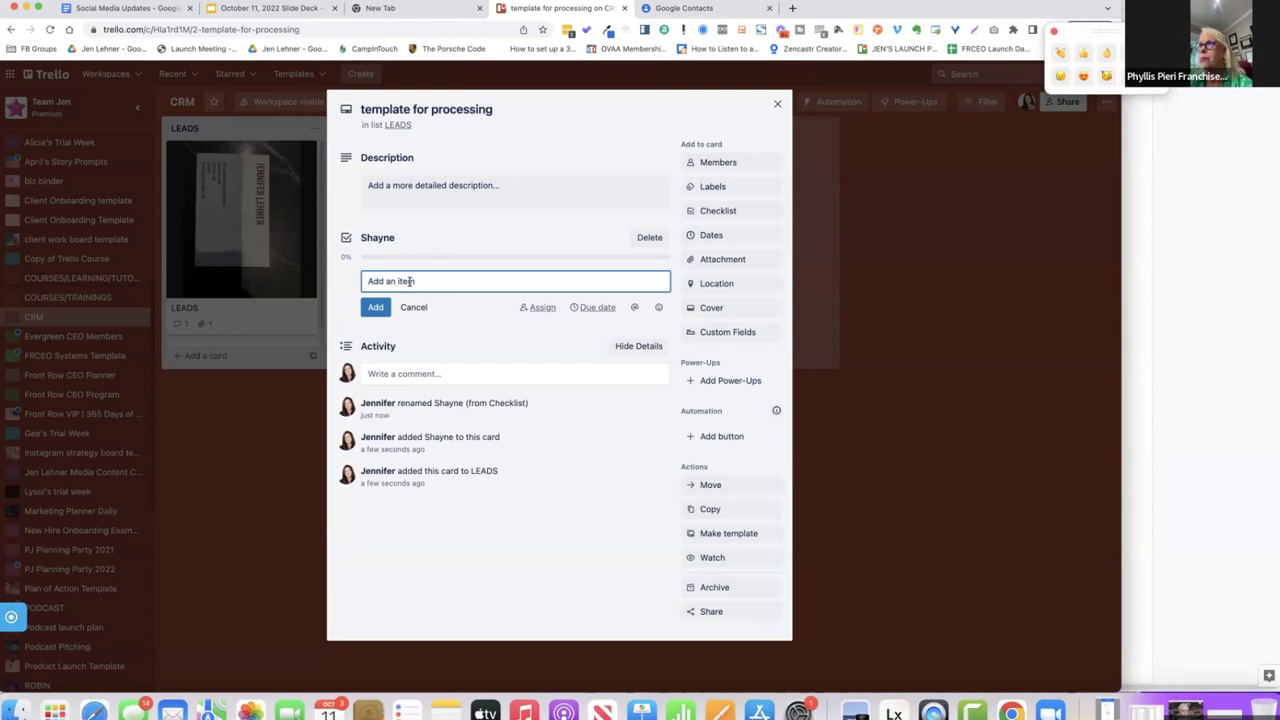
type("Email")
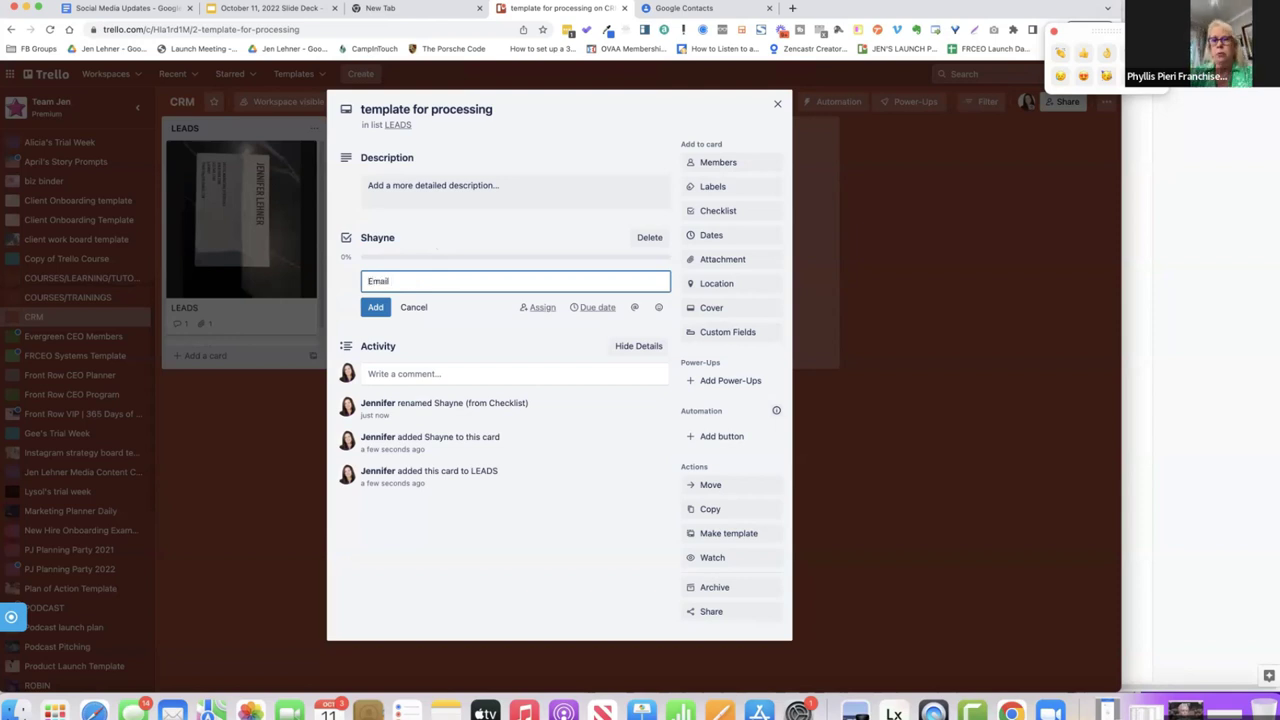
type(" #1")
key("Return")
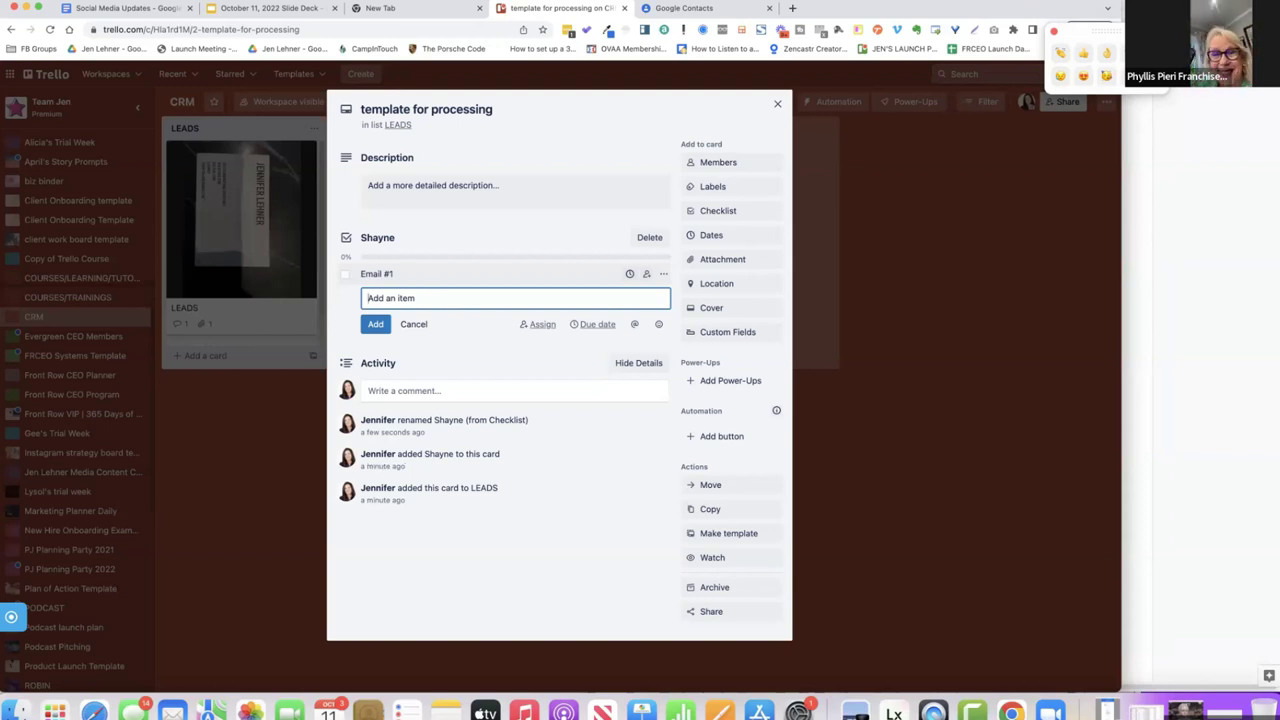
type("Add conta")
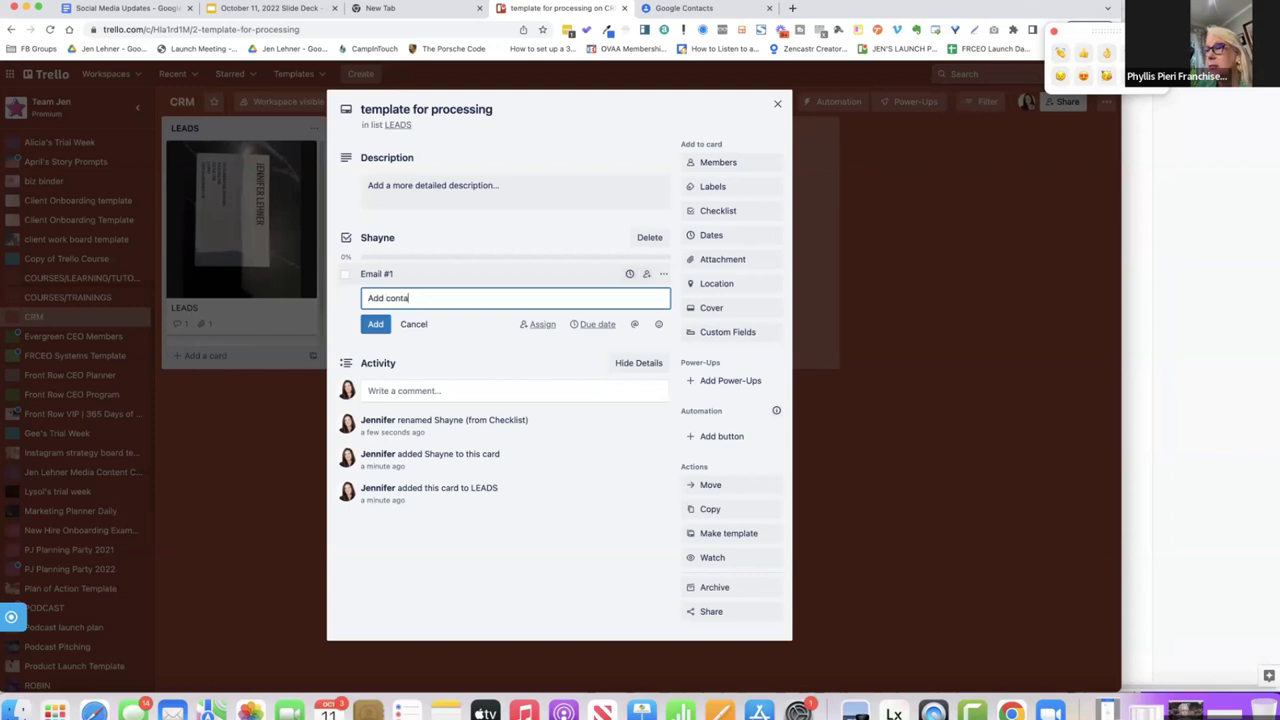
type("ct to spread ")
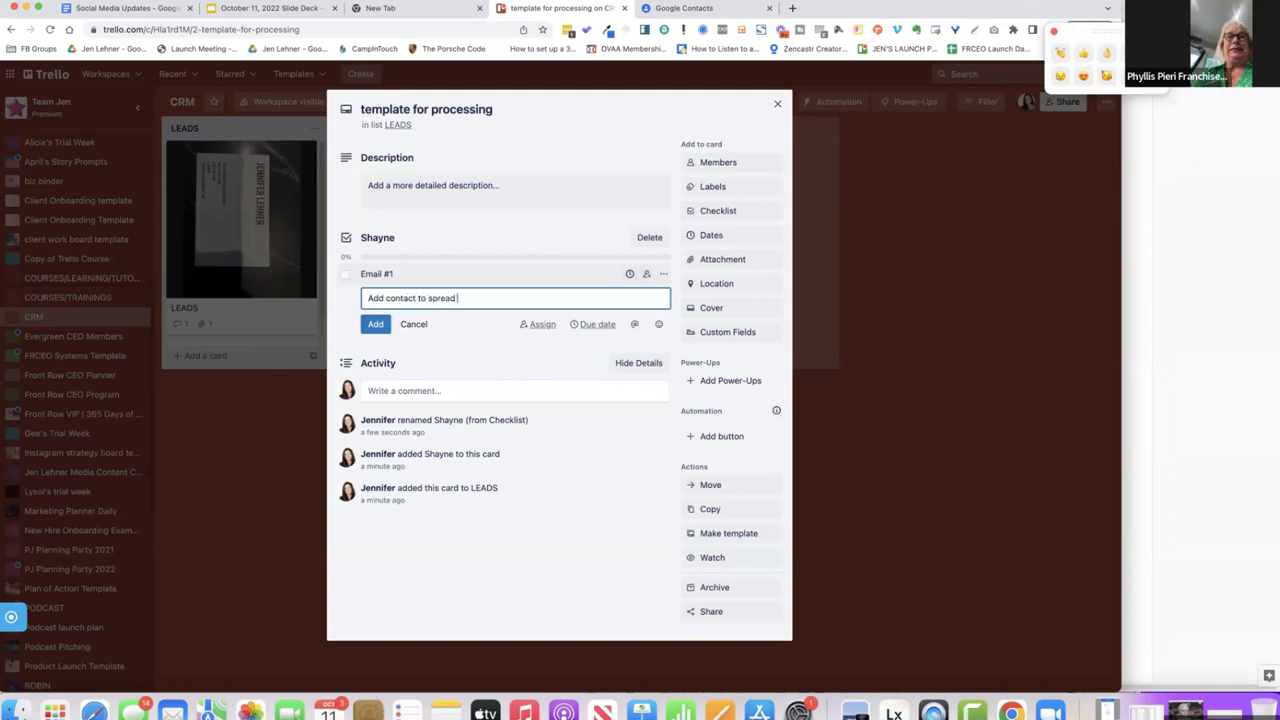
type("sheet")
key("Return")
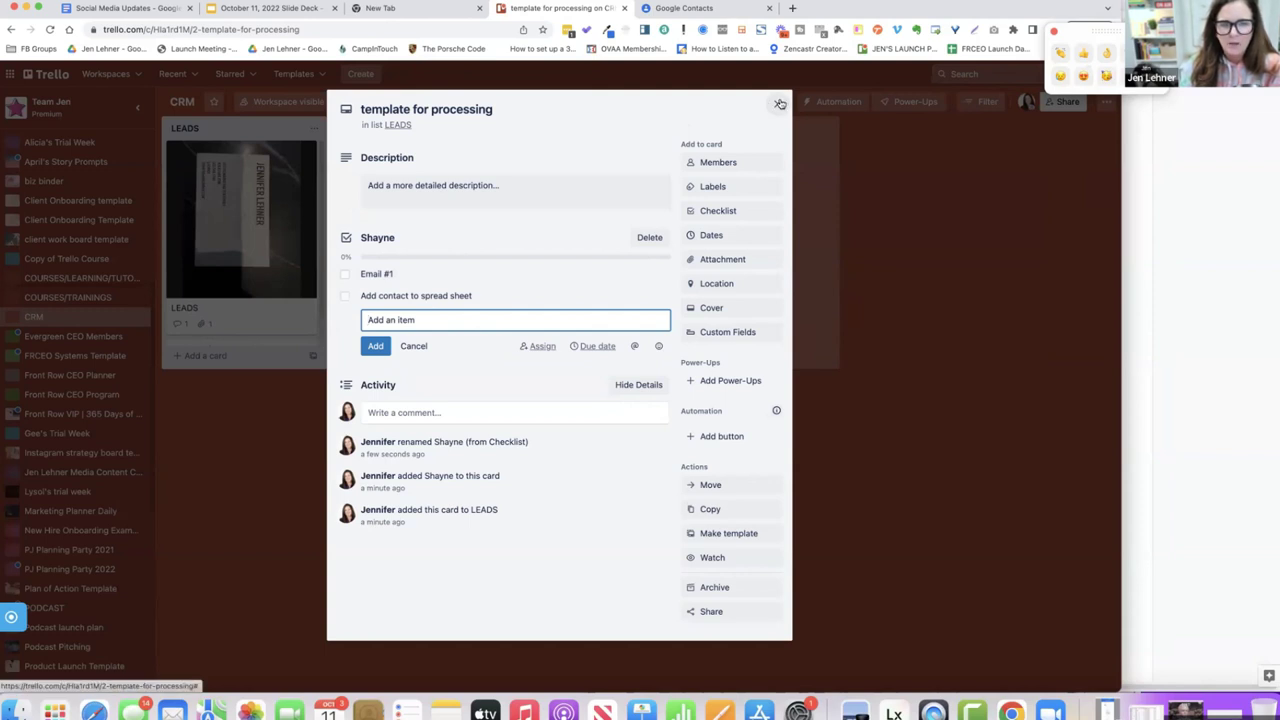
Step: Rename the first checklist item to "Email #1:"
left_click(441, 277)
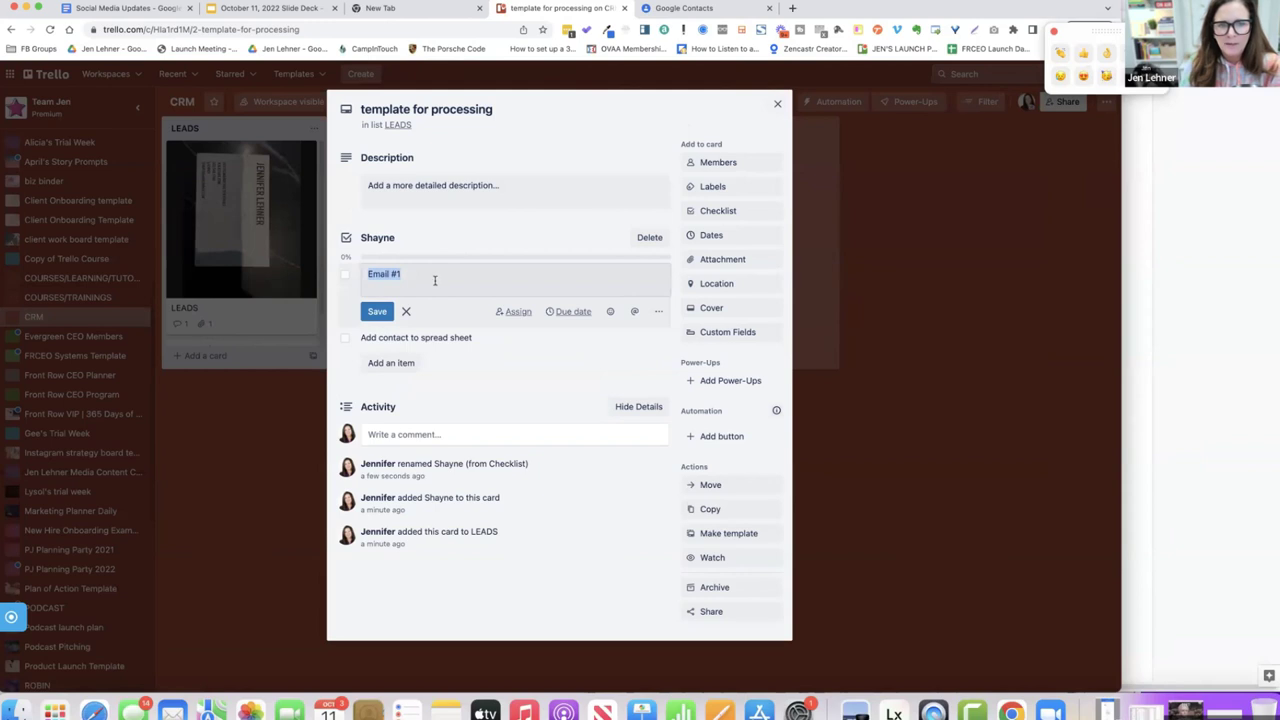
left_click(435, 280)
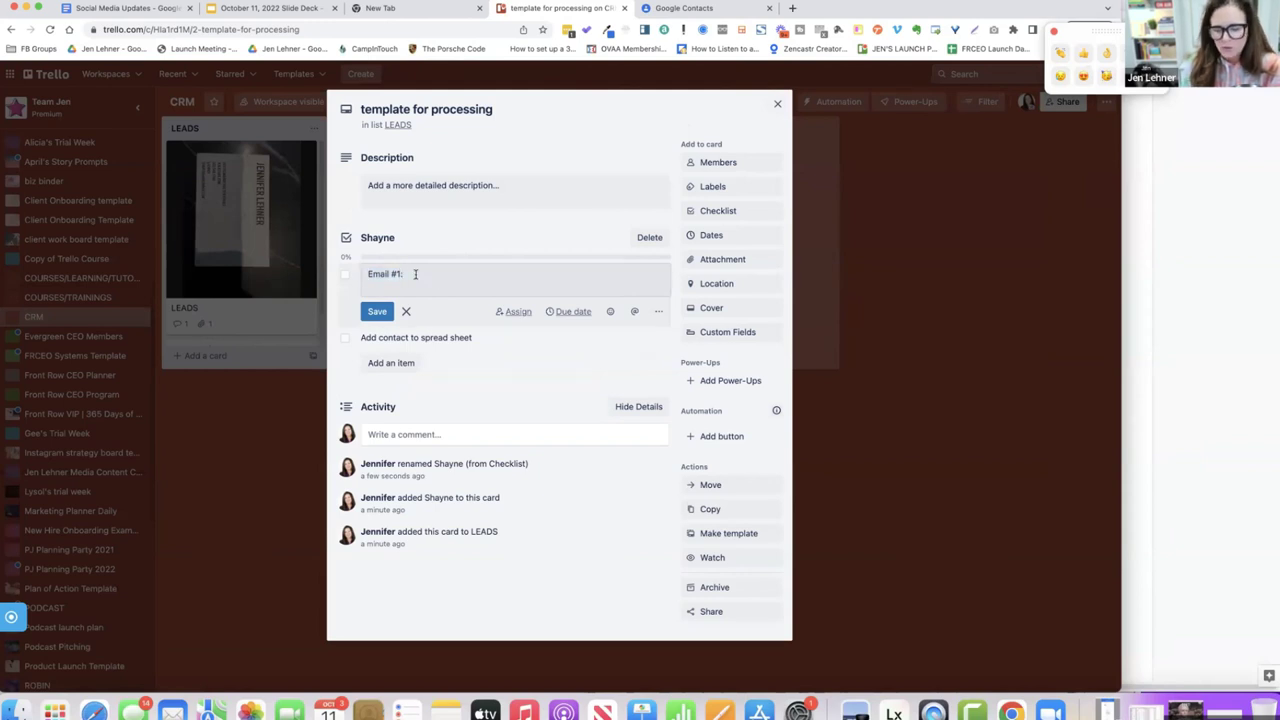
key("Return")
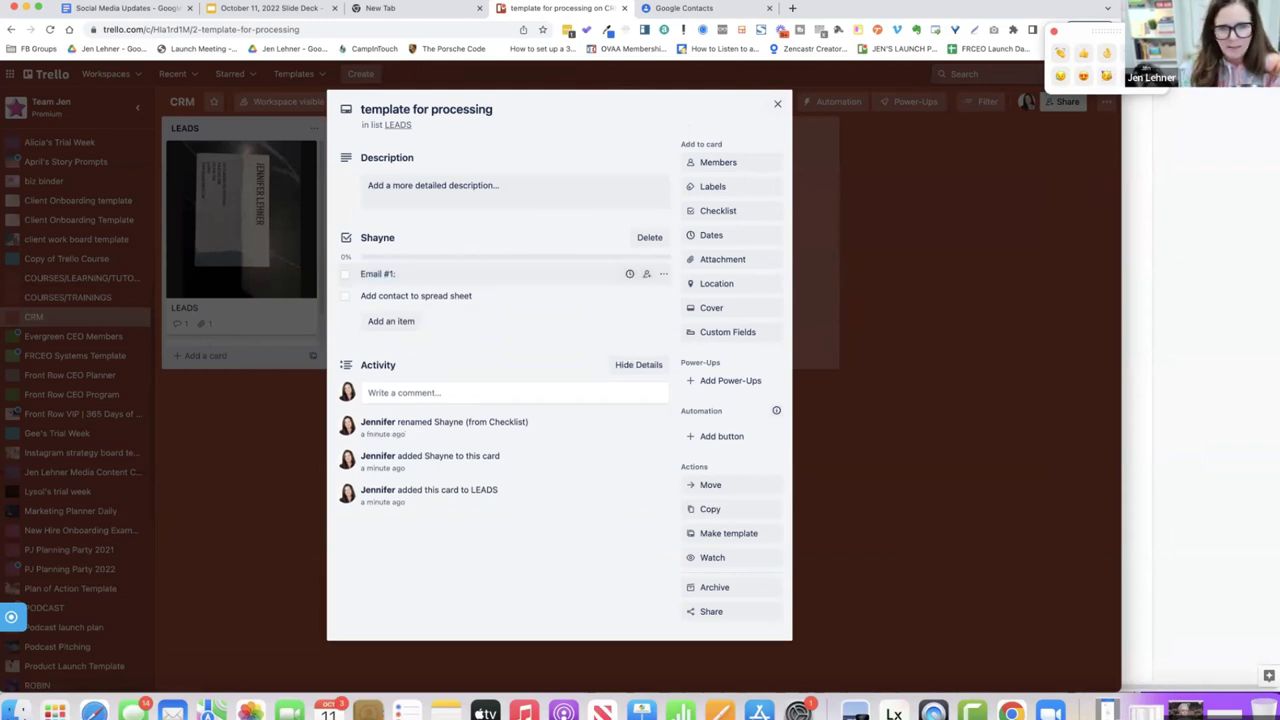
Step: Begin the email wording in the "Email #1:" item with "Dear", a blank for the name, and ", it was great meeting you today."
left_click(428, 272)
left_click(431, 272)
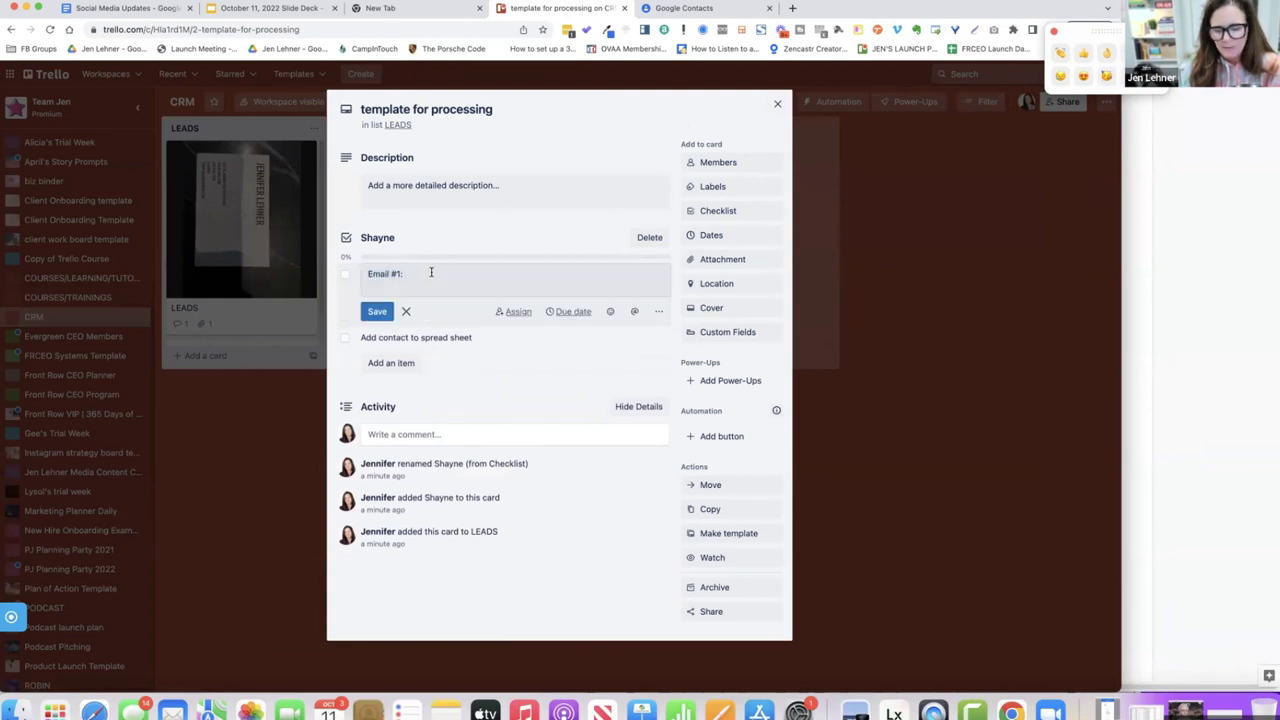
type("Dear_")
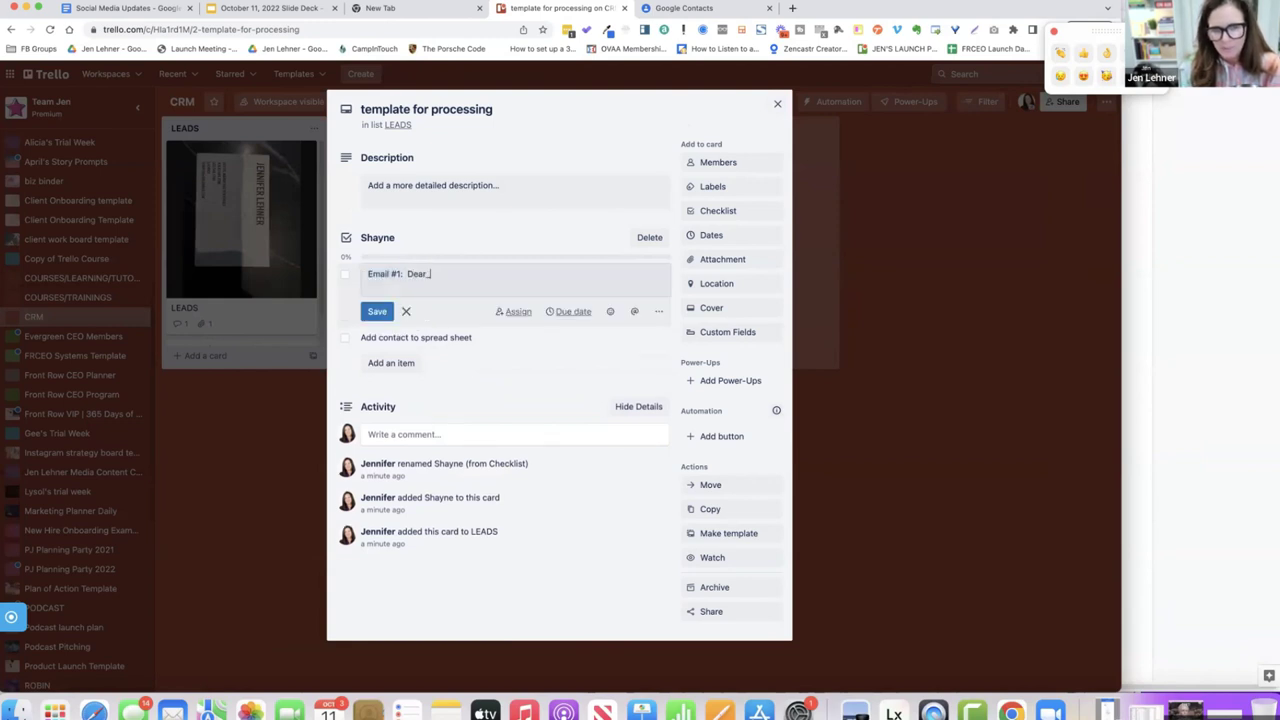
type("_____________, it was ")
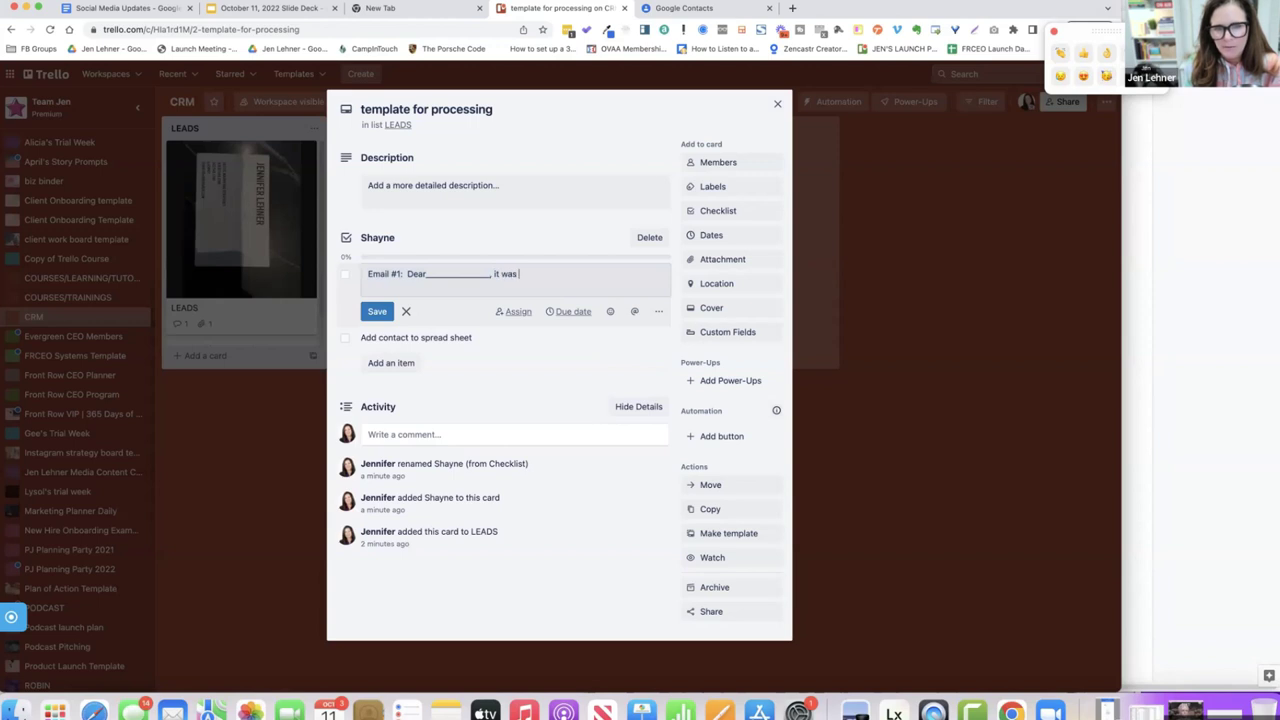
type("great meeting you t")
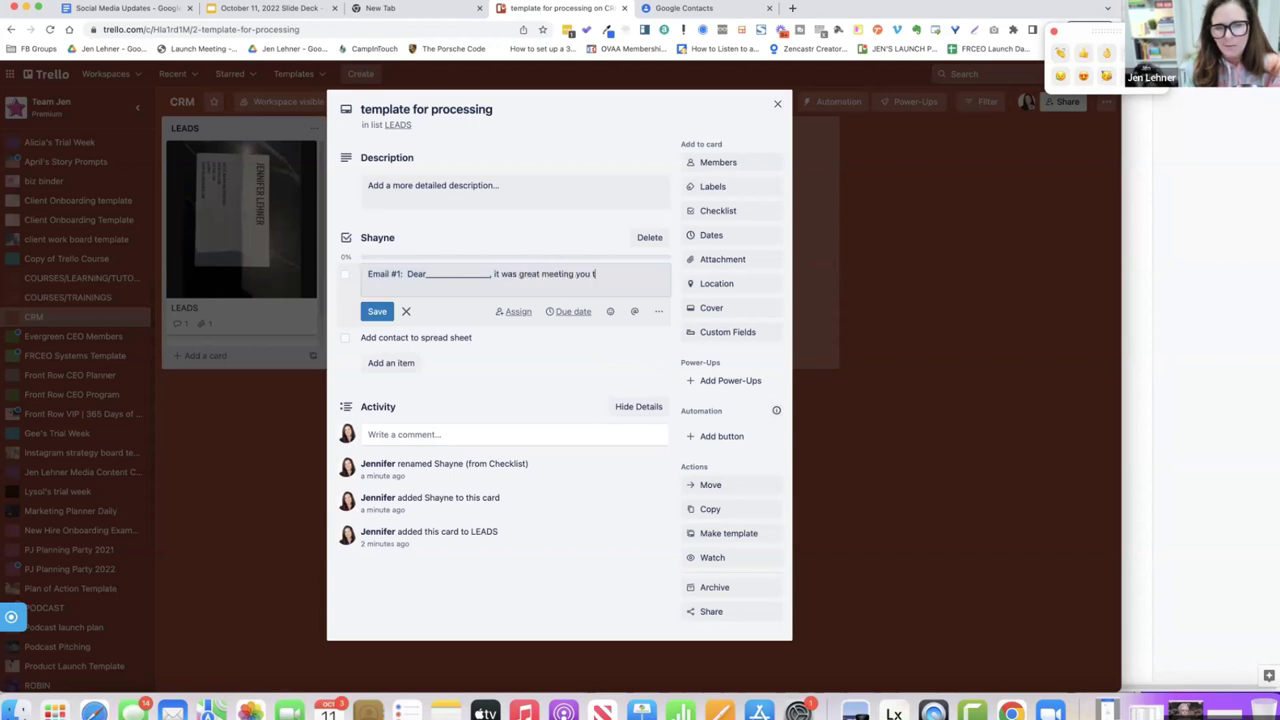
type("oday. ")
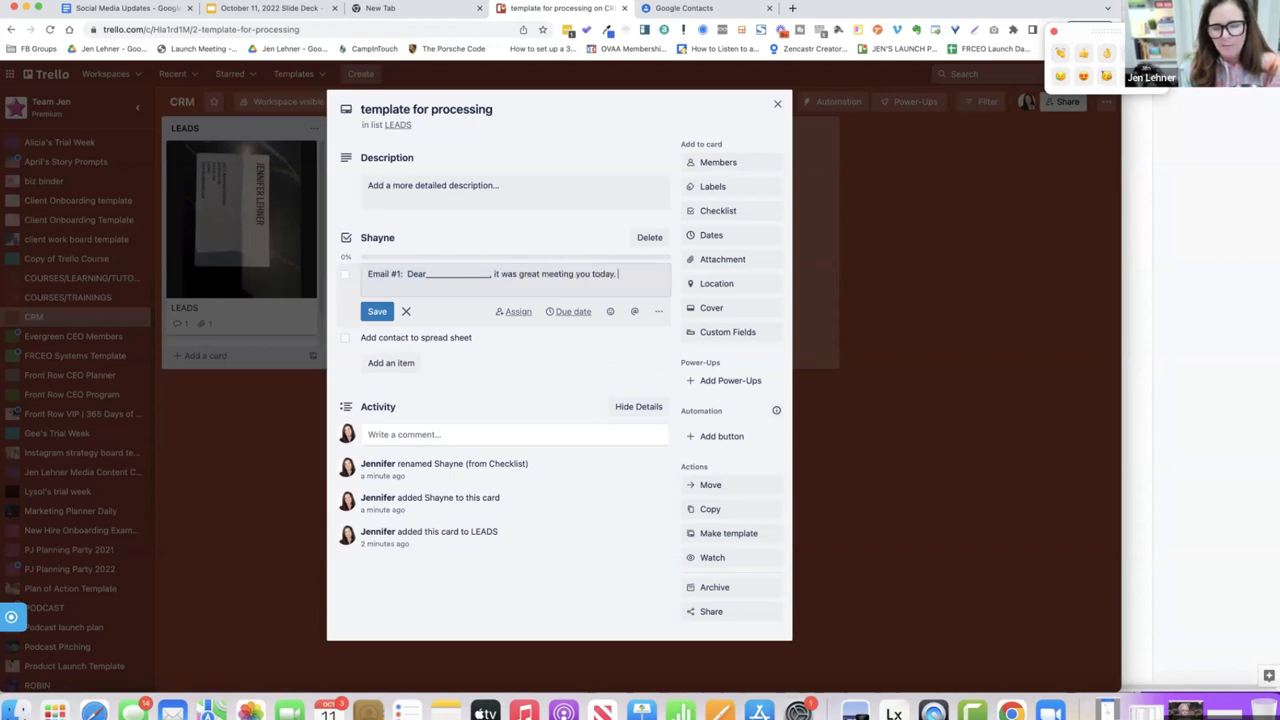
Step: Continue the email wording with "Here's the ebook I was telling you about. I do think a ____________ franchise would be perfect for"
type("Here's the")
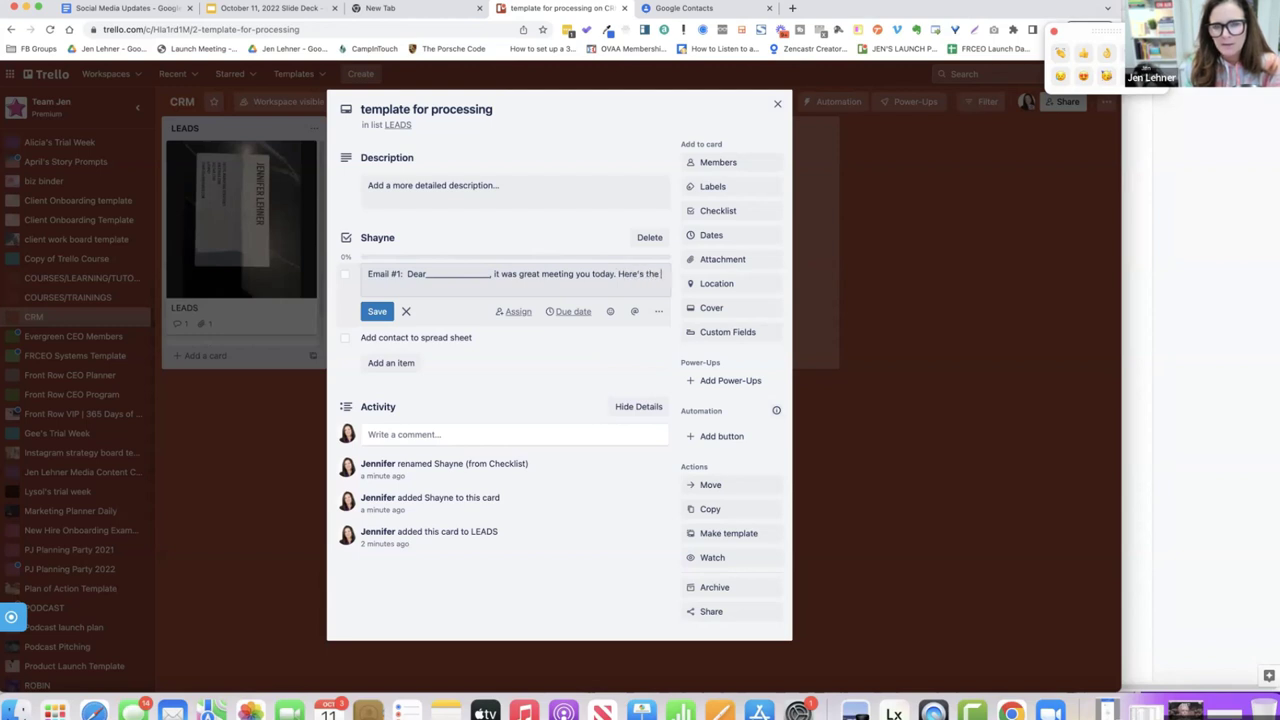
type("ebook I was telling")
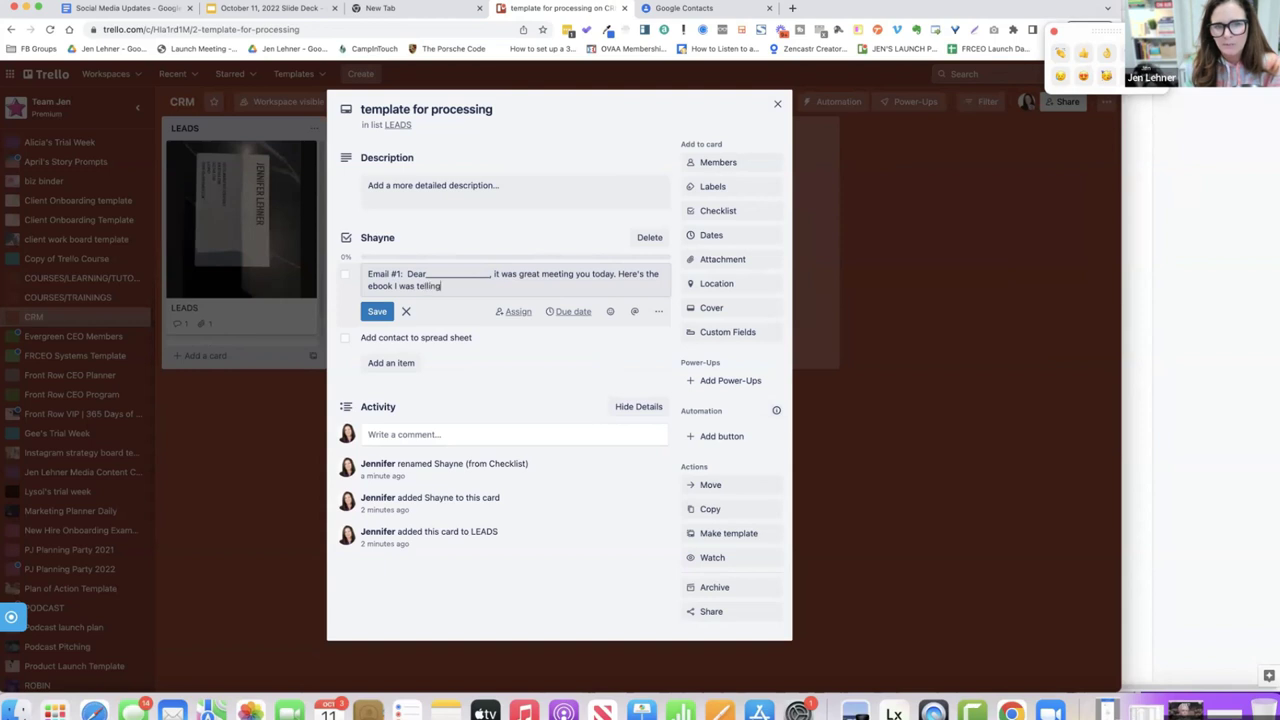
type(" you about. I do think a ")
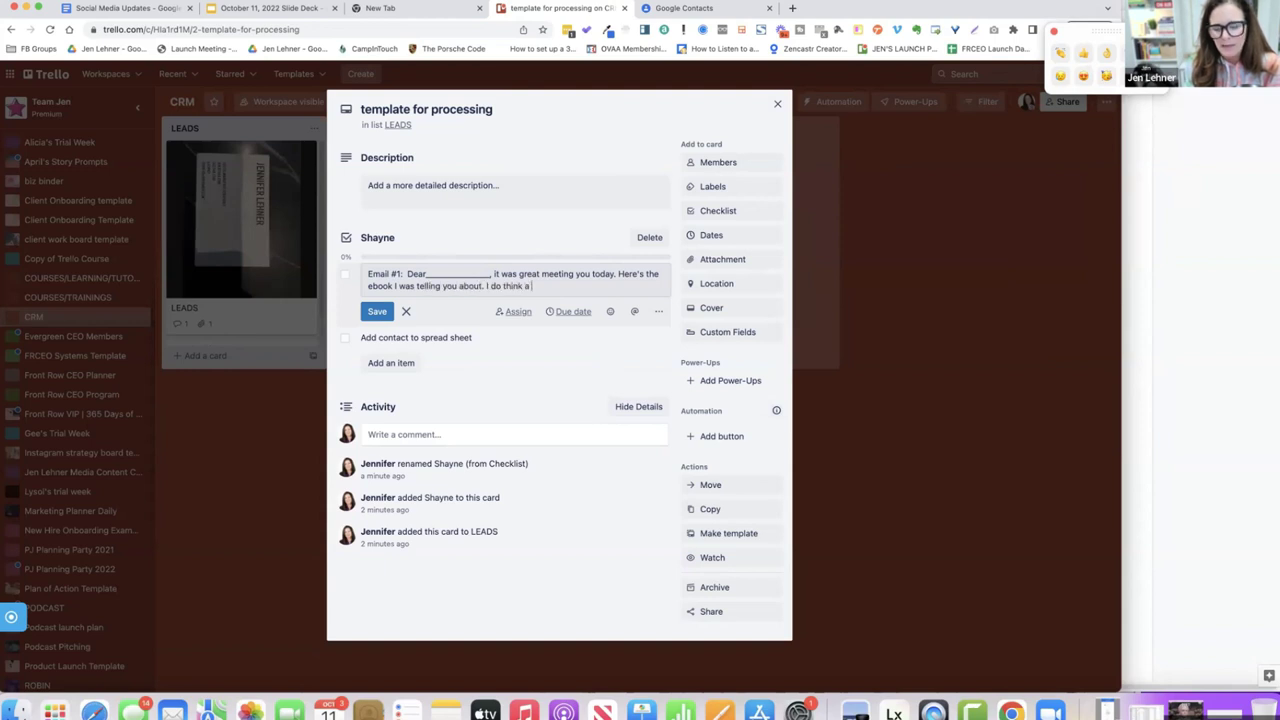
type("____________(")
type("rac")
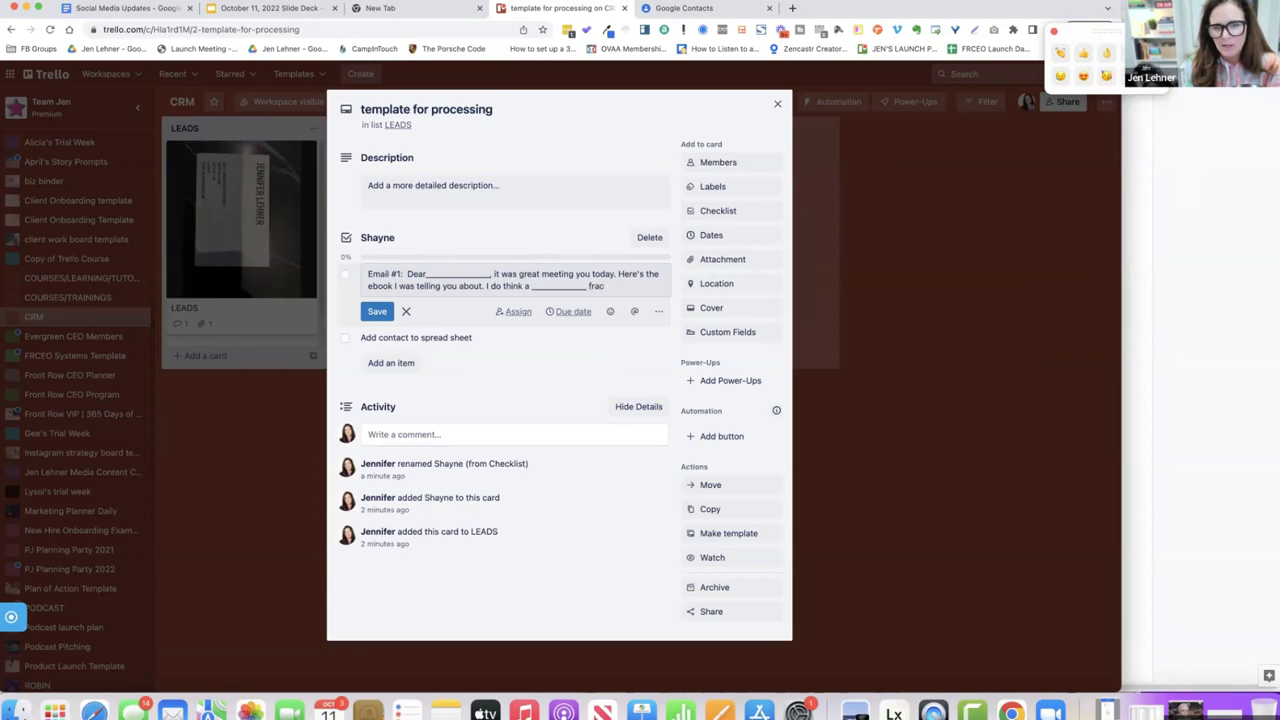
type("chise would be perfect for ")
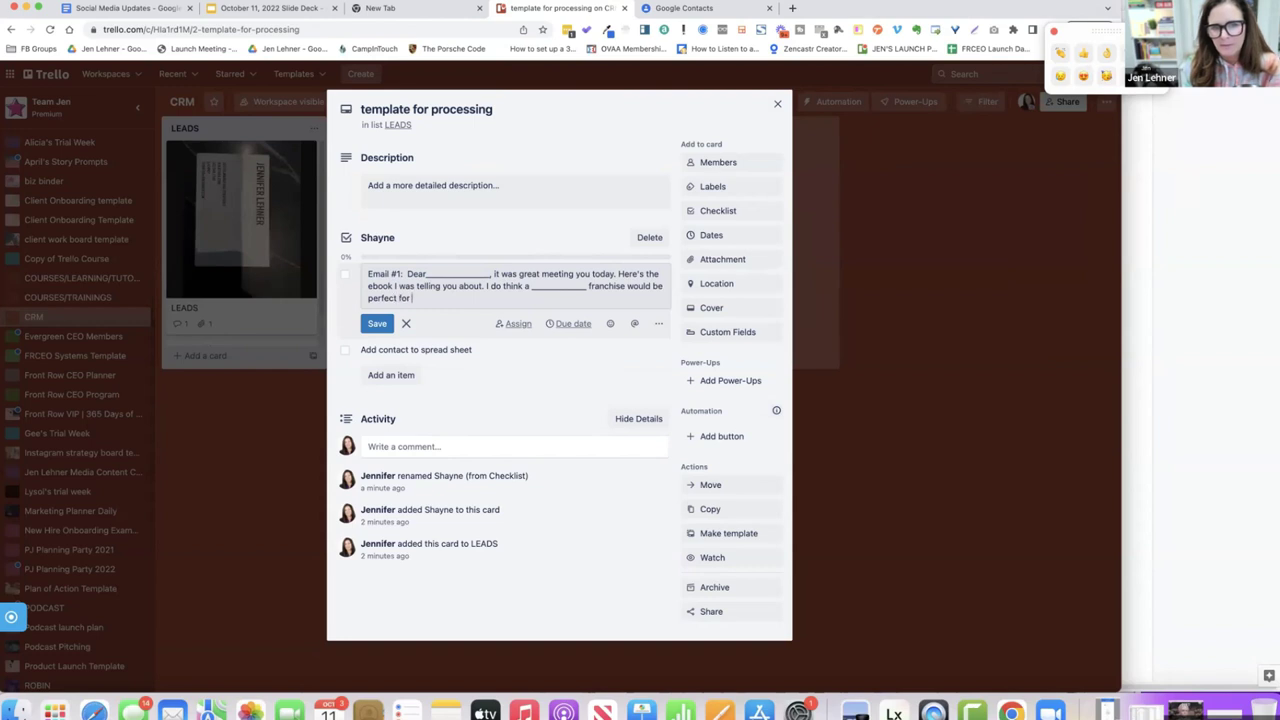
Step: Finish the email wording with "you. Call me anytime if you have any questions," plus the sender's first name, and save the item
type("you. Call me")
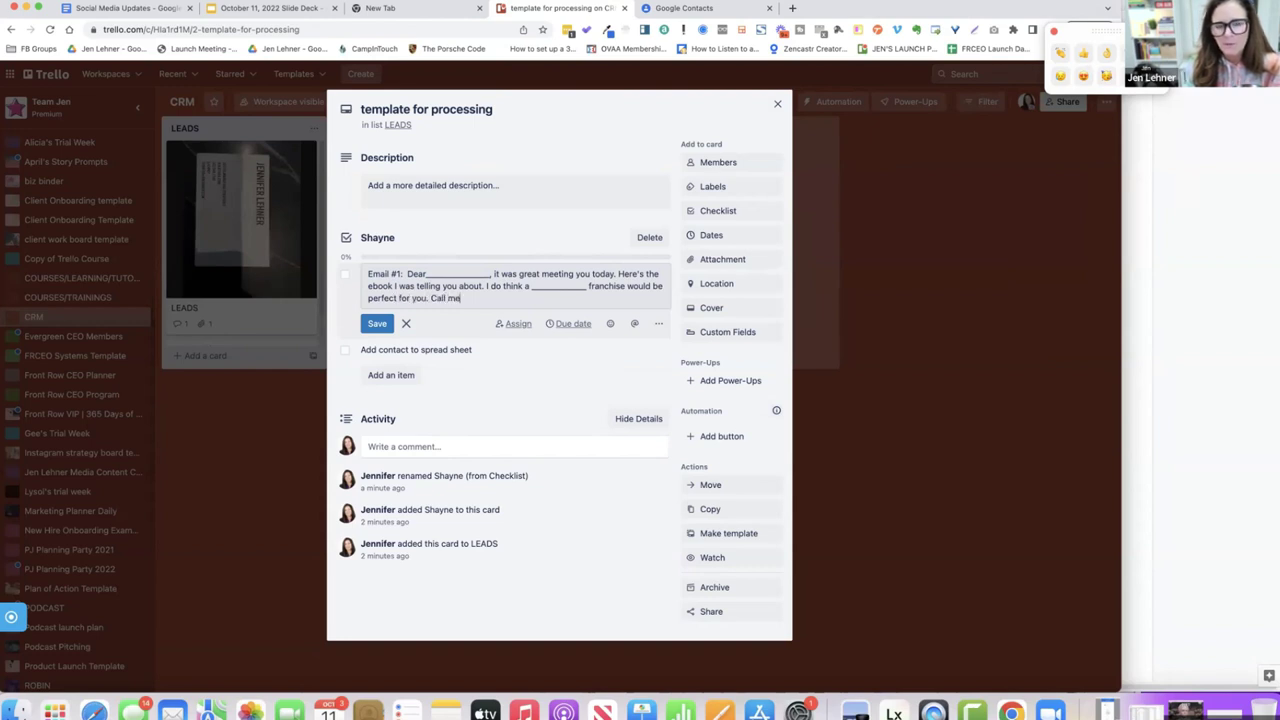
type(" anytime if you have")
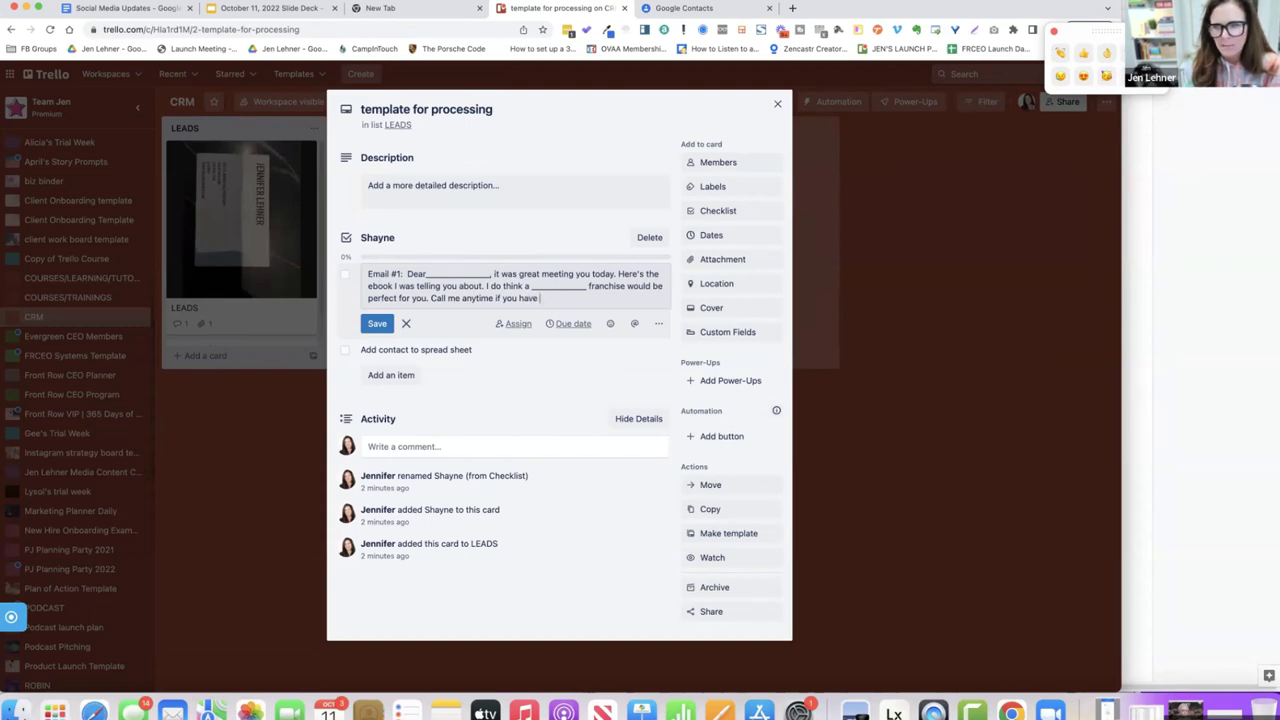
type("any")
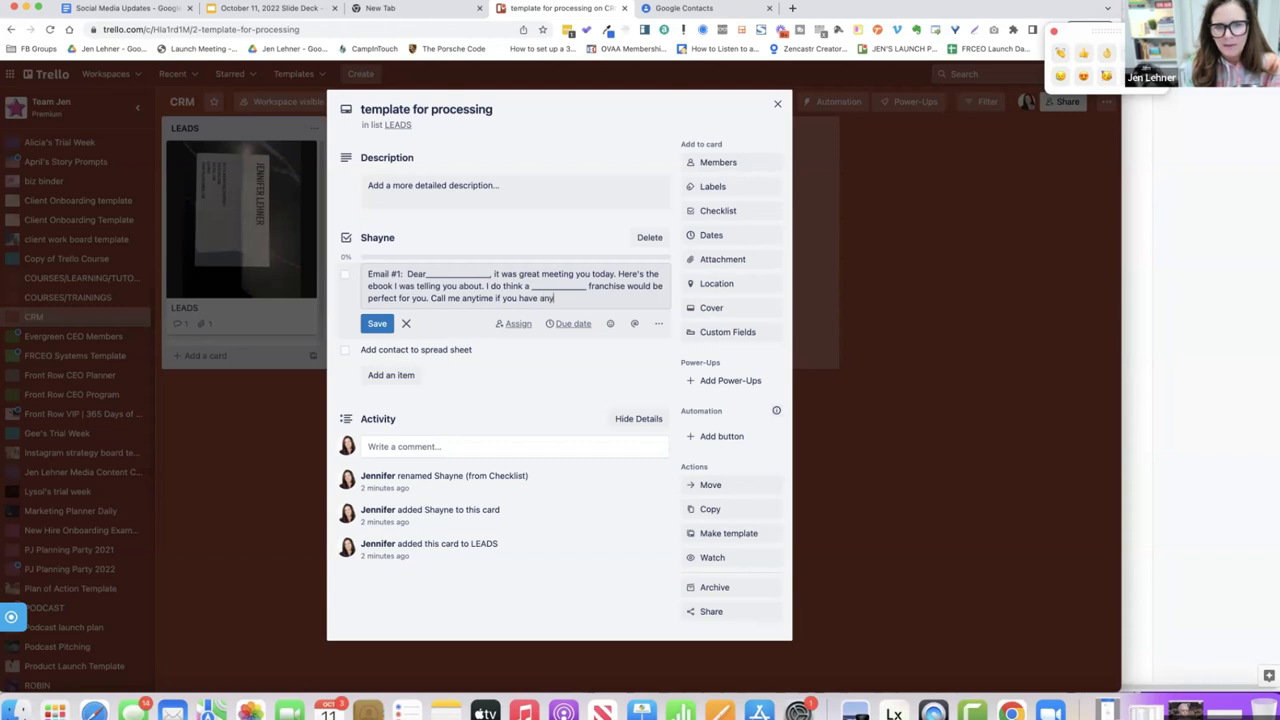
type(" questio")
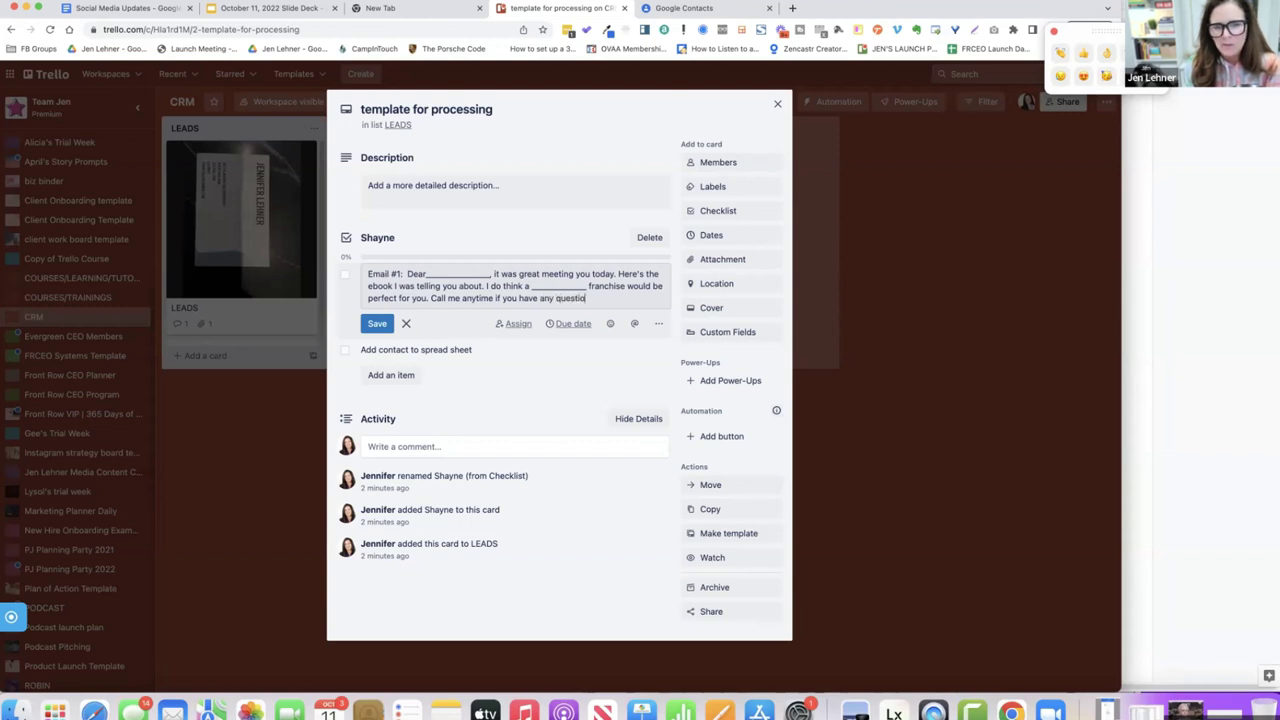
type("ns, Phyllis.")
key("Return")
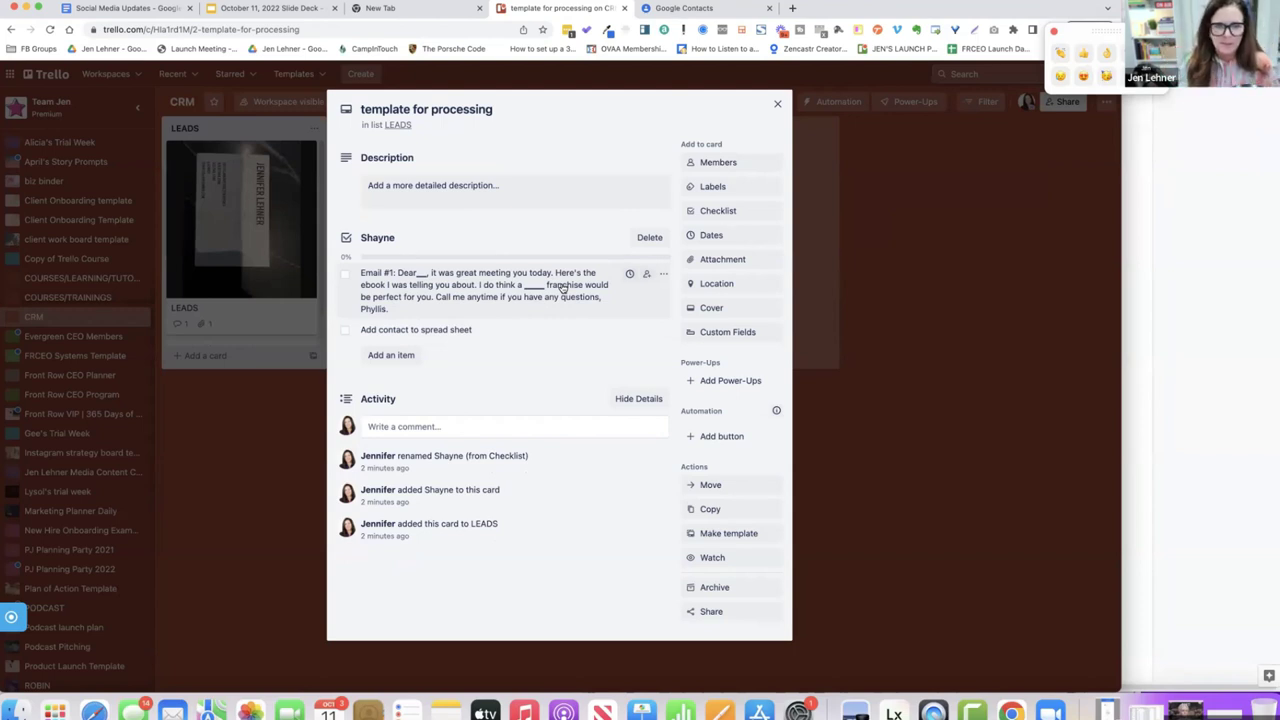
left_click(707, 216)
left_click(867, 233)
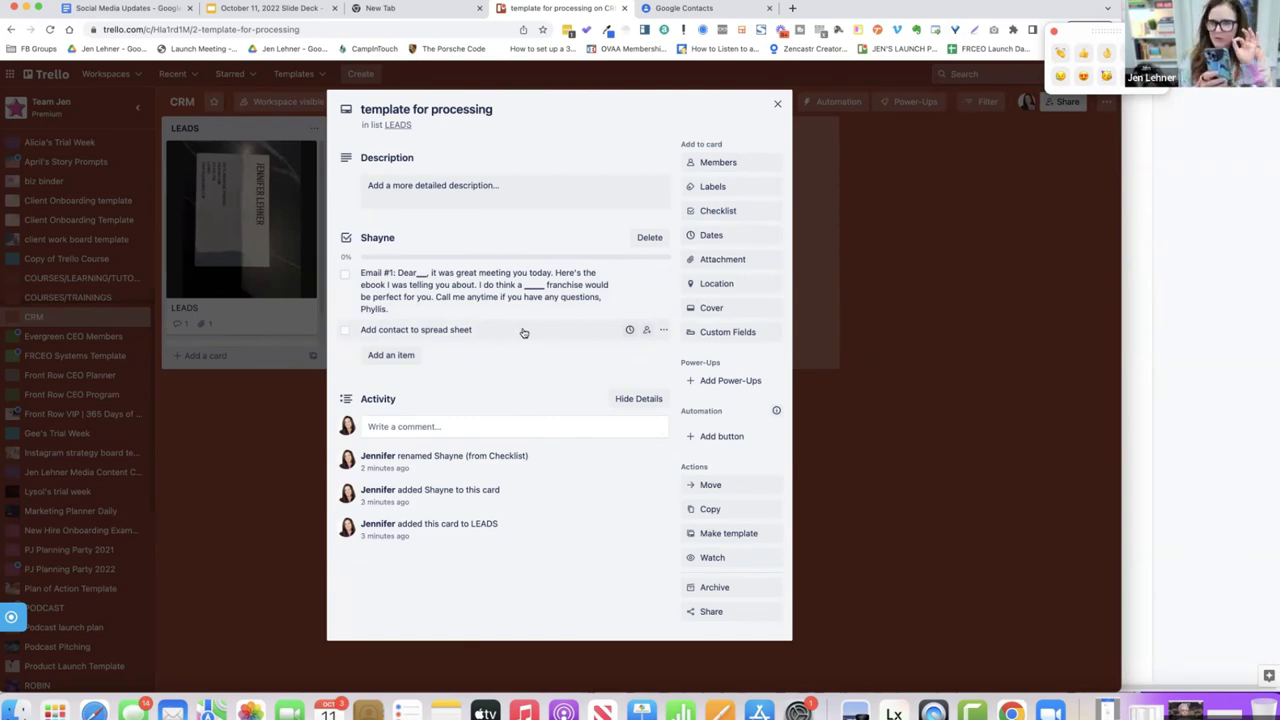
left_click(446, 292)
key("Escape")
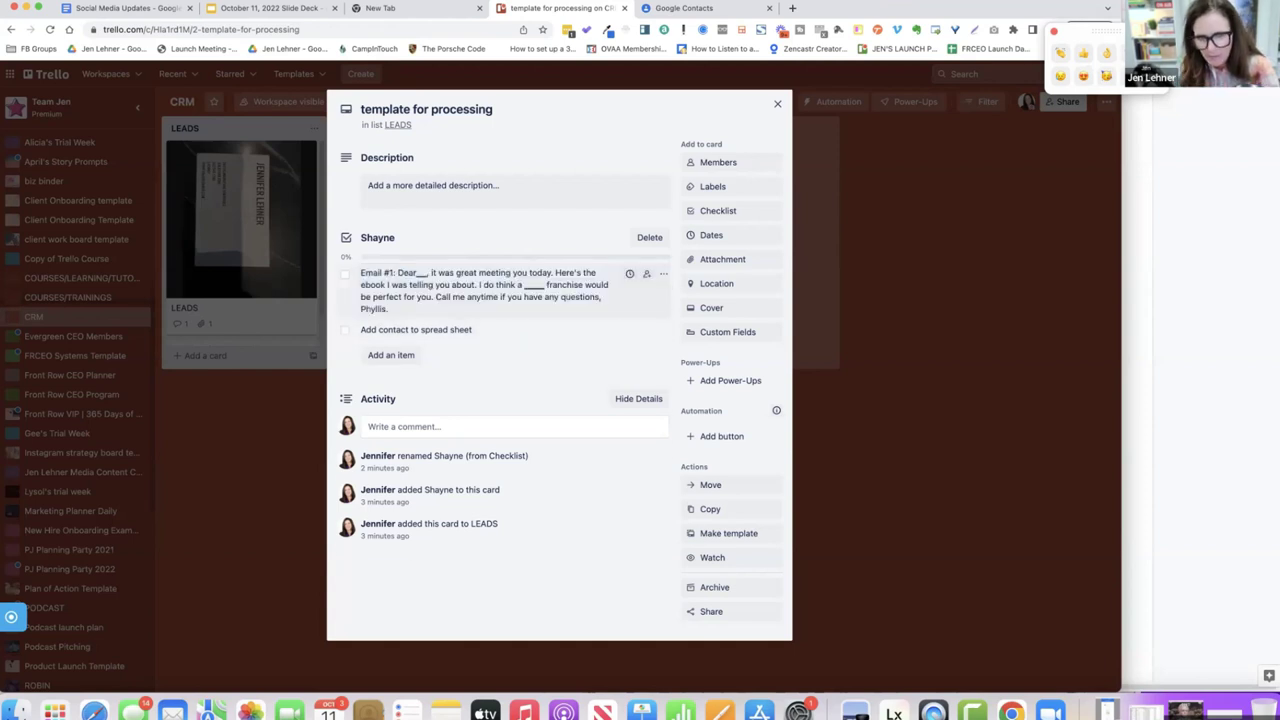
Step: In the Email #1 item, append "PS" after the sign-off, delete the sentence recommending a franchise, and save
left_click(652, 298)
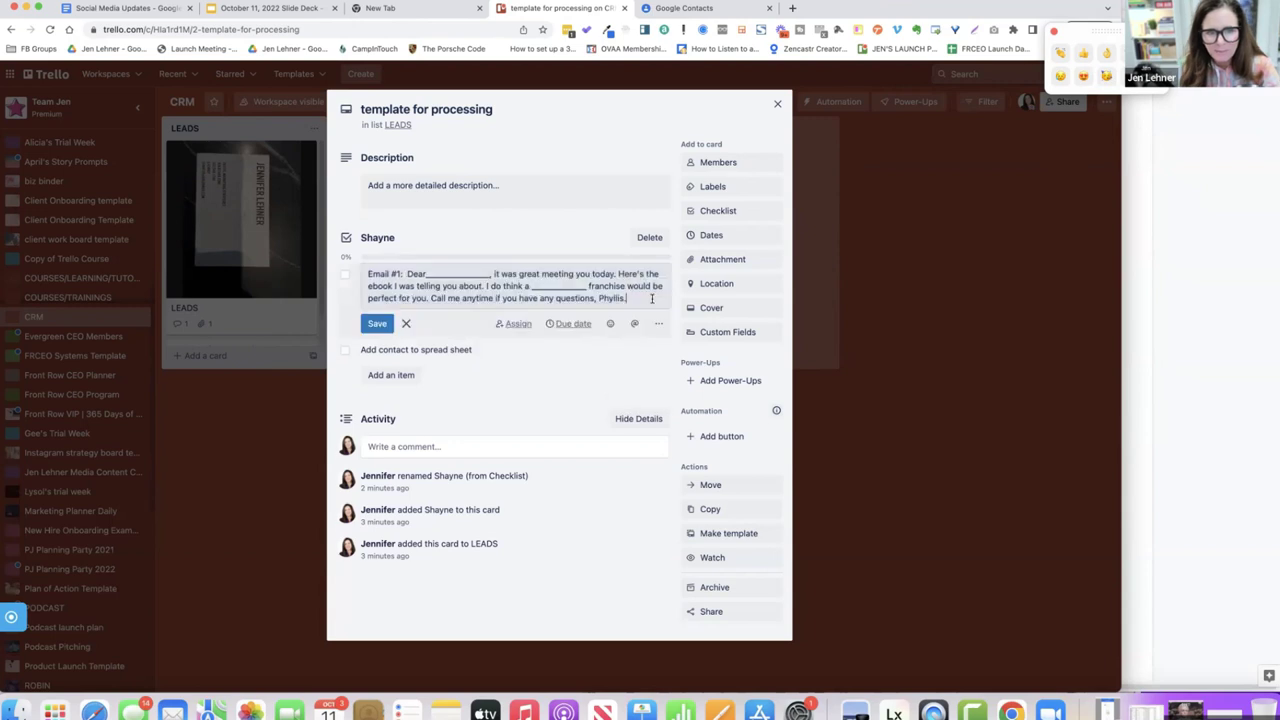
type("PS")
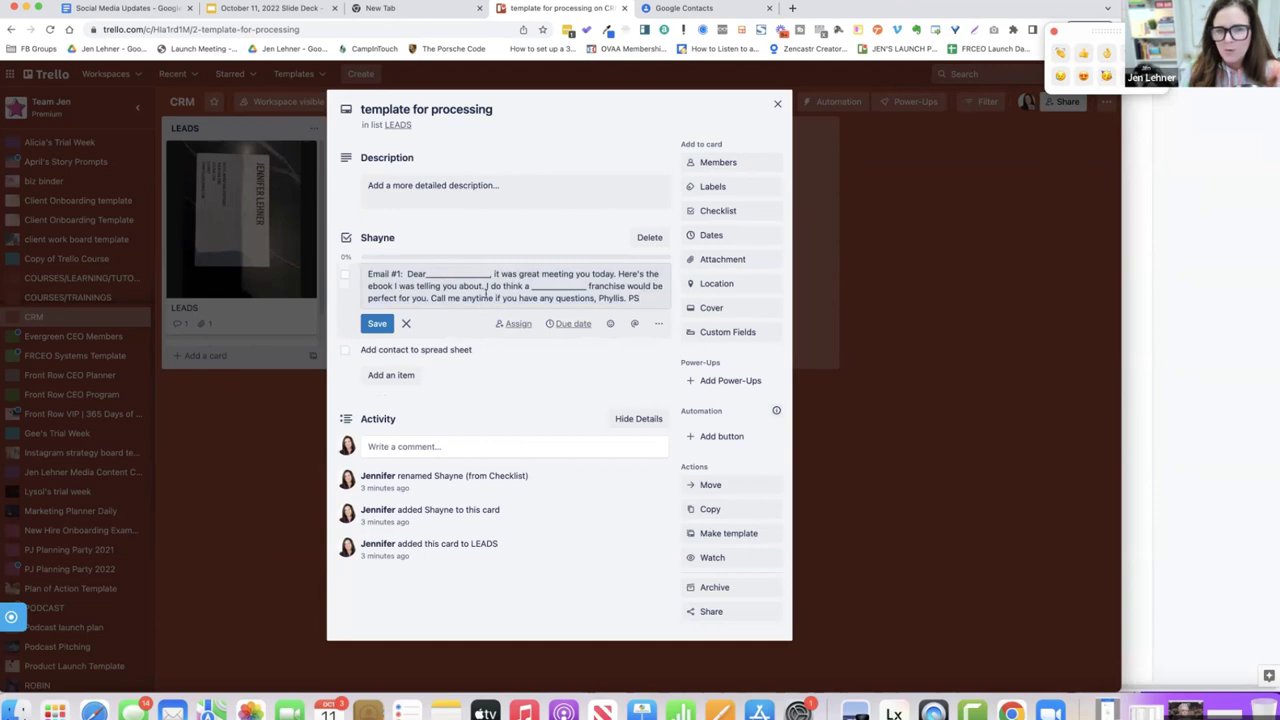
left_click_drag(488, 287, 429, 297)
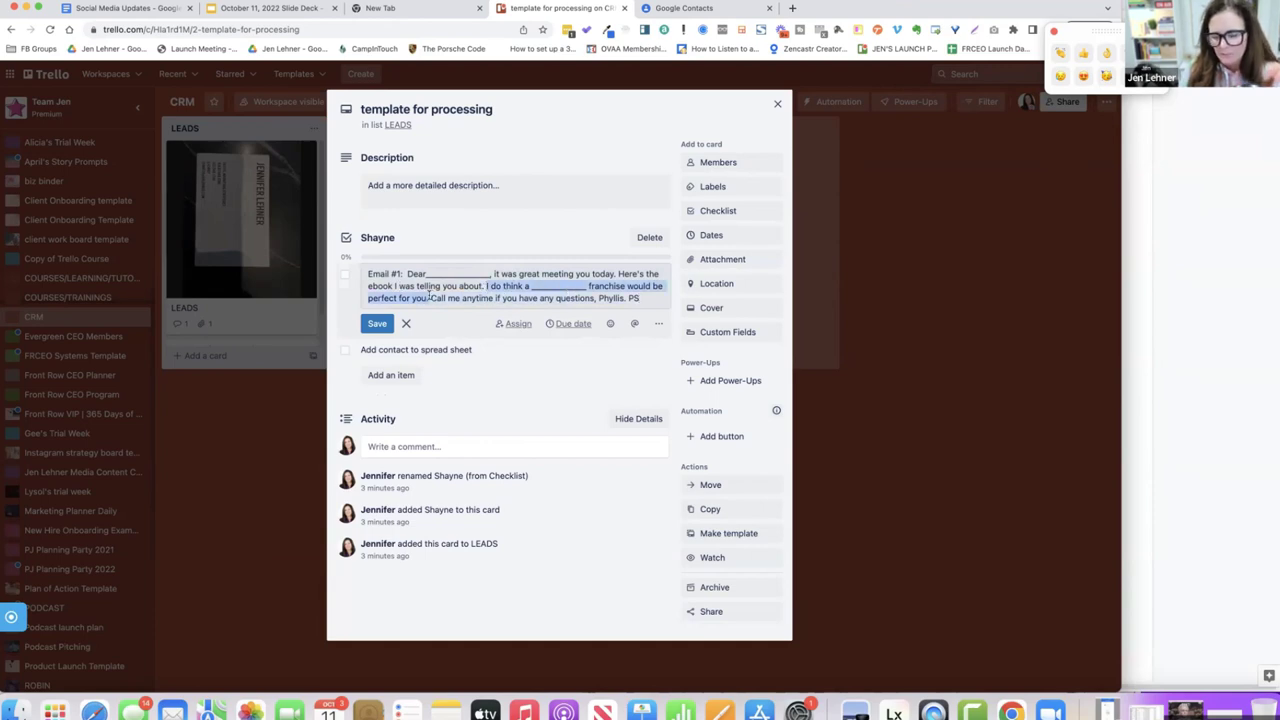
key("BackSpace")
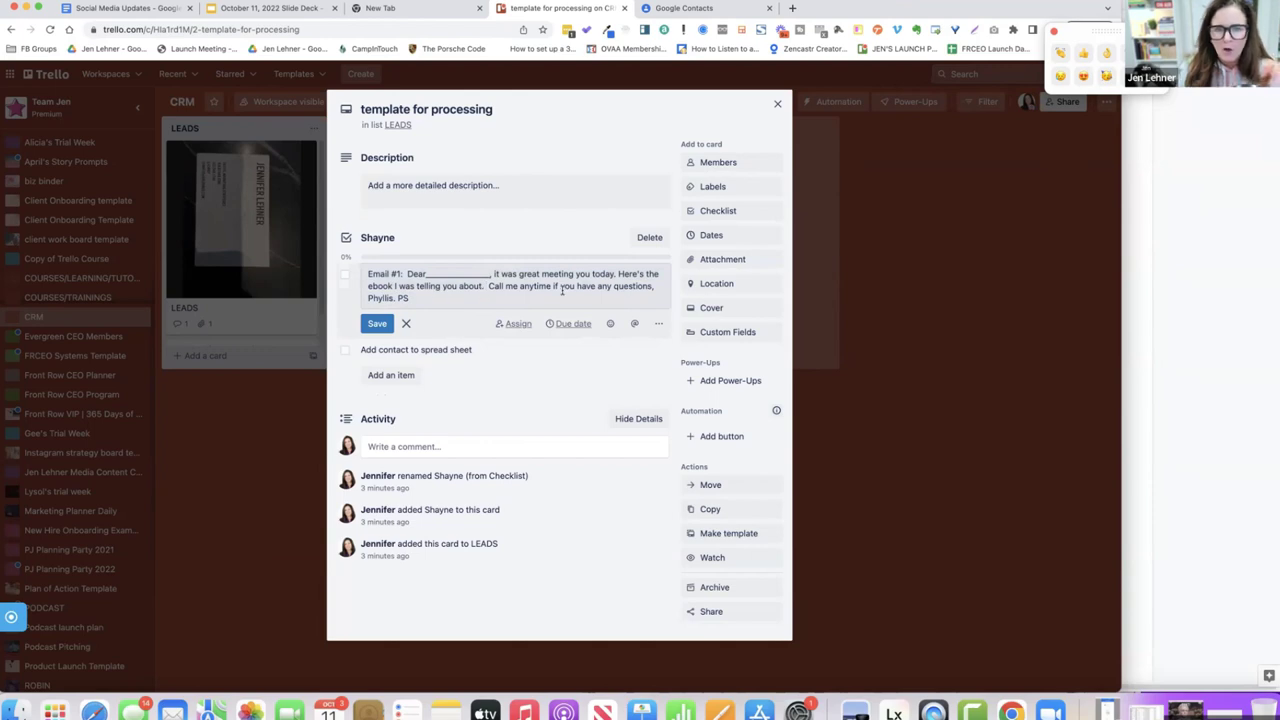
left_click(430, 297)
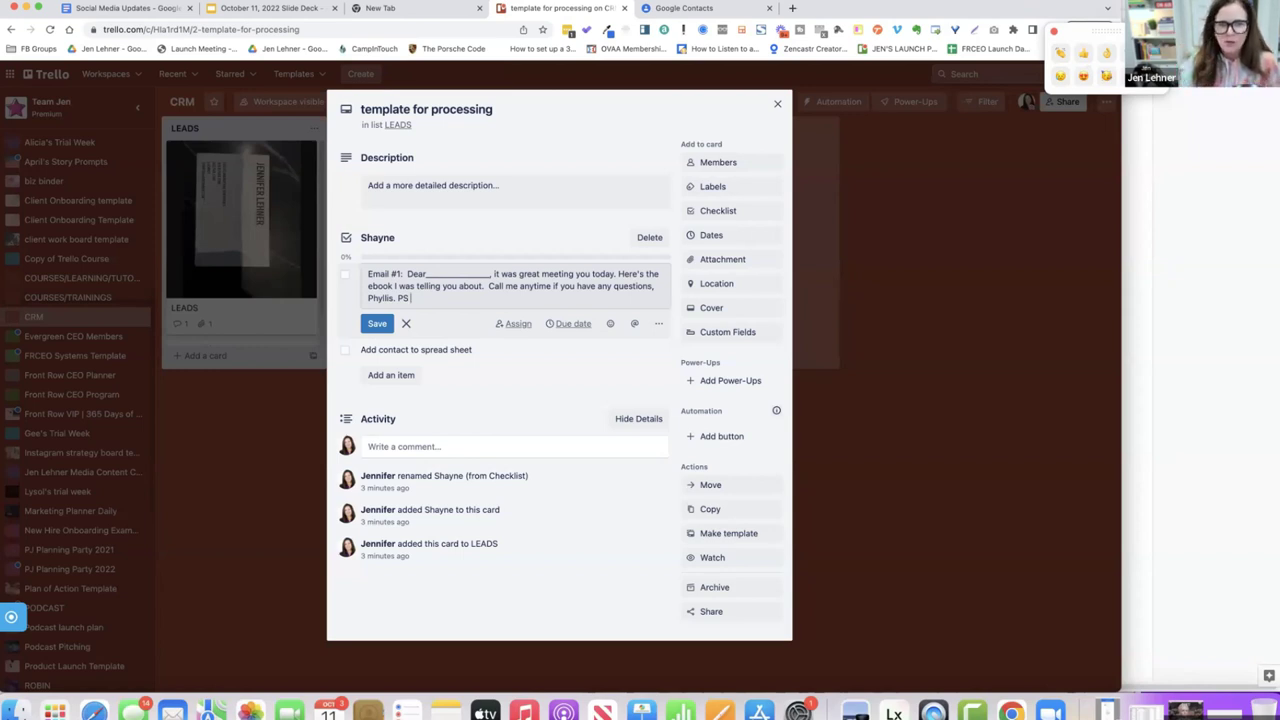
left_click(374, 327)
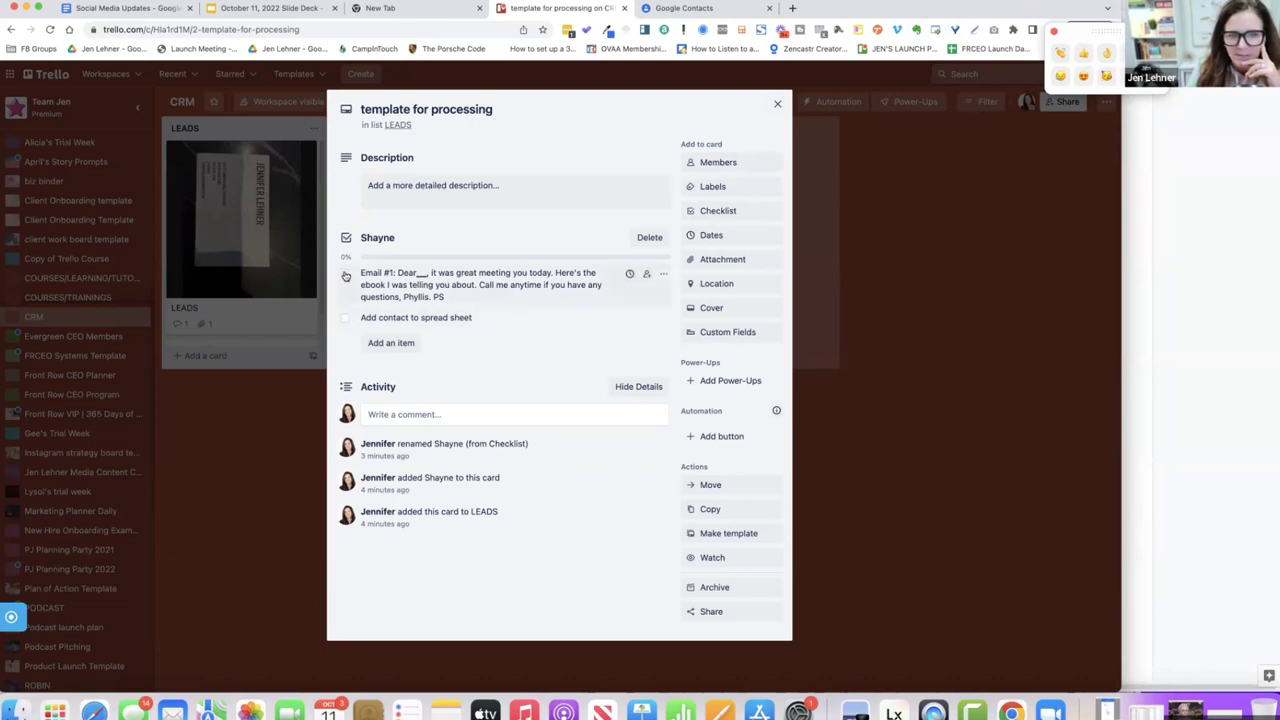
Step: Mark both checklist items as complete and close the template card
left_click(345, 274)
left_click(344, 317)
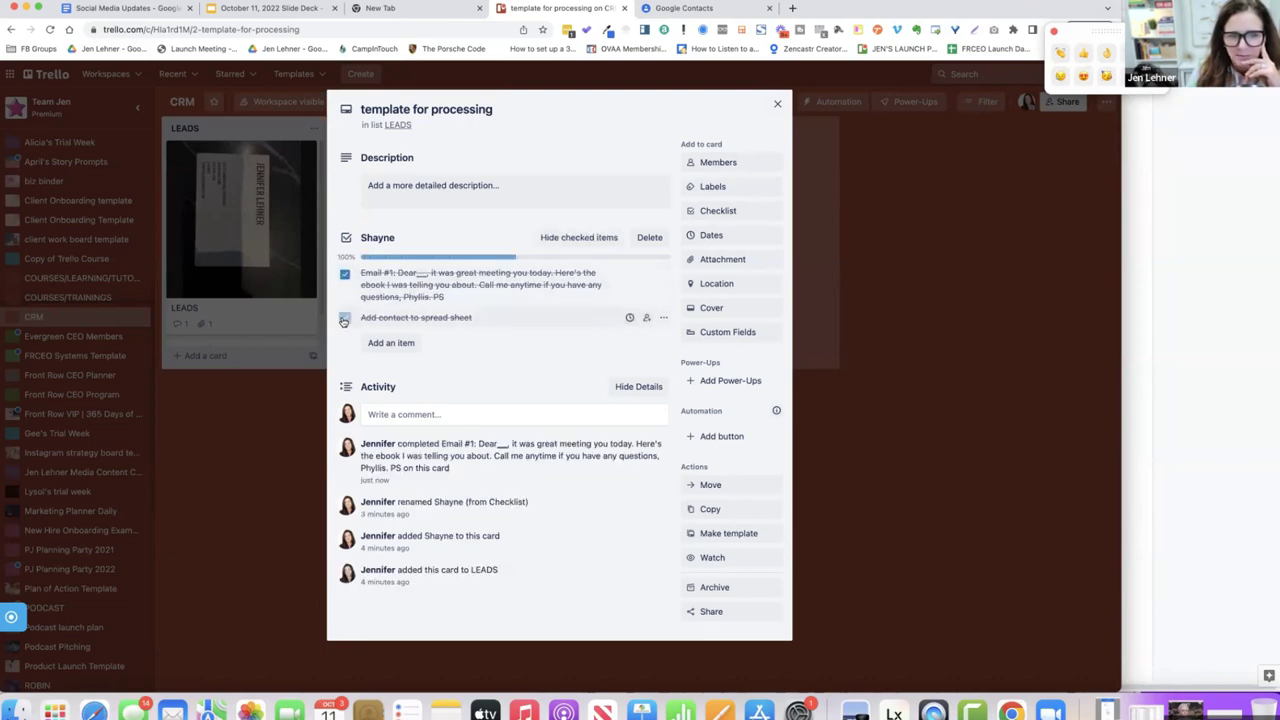
left_click(777, 104)
Step: Move the business card photo card from the LEADS list to the INITIAL CONTACT list
left_click_drag(240, 250, 410, 248)
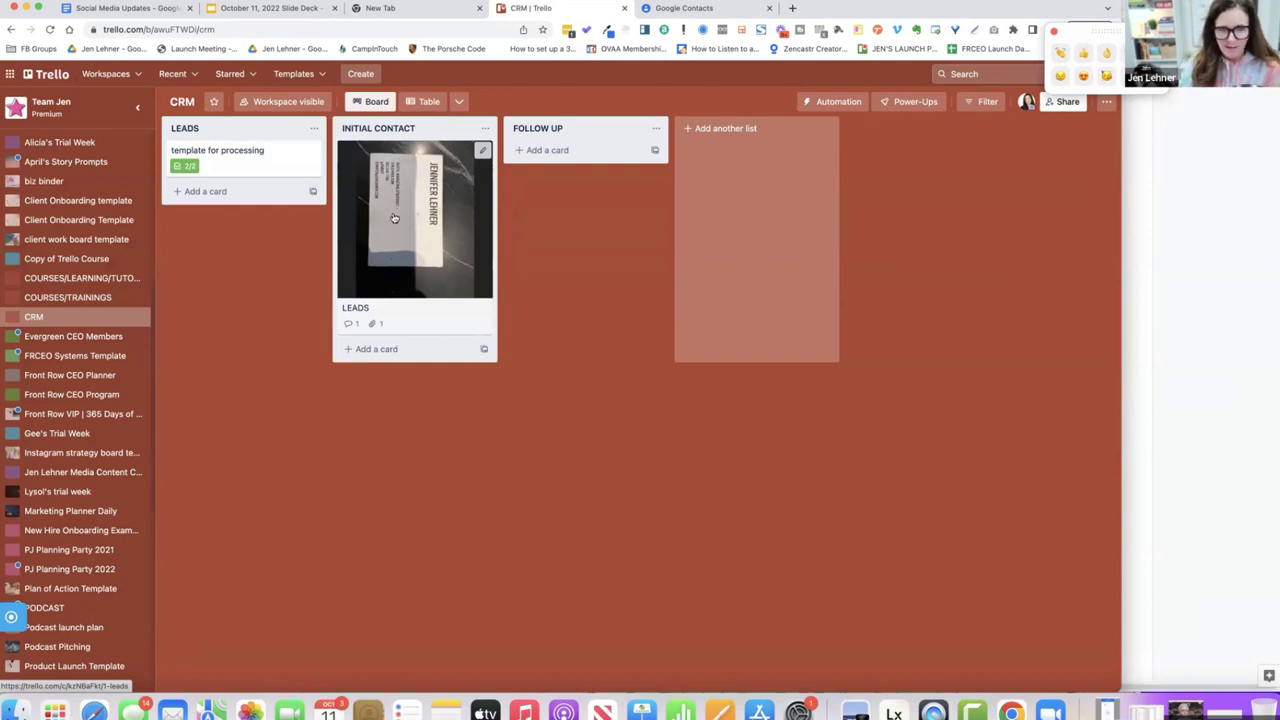
left_click_drag(394, 218, 476, 205)
left_click(590, 126)
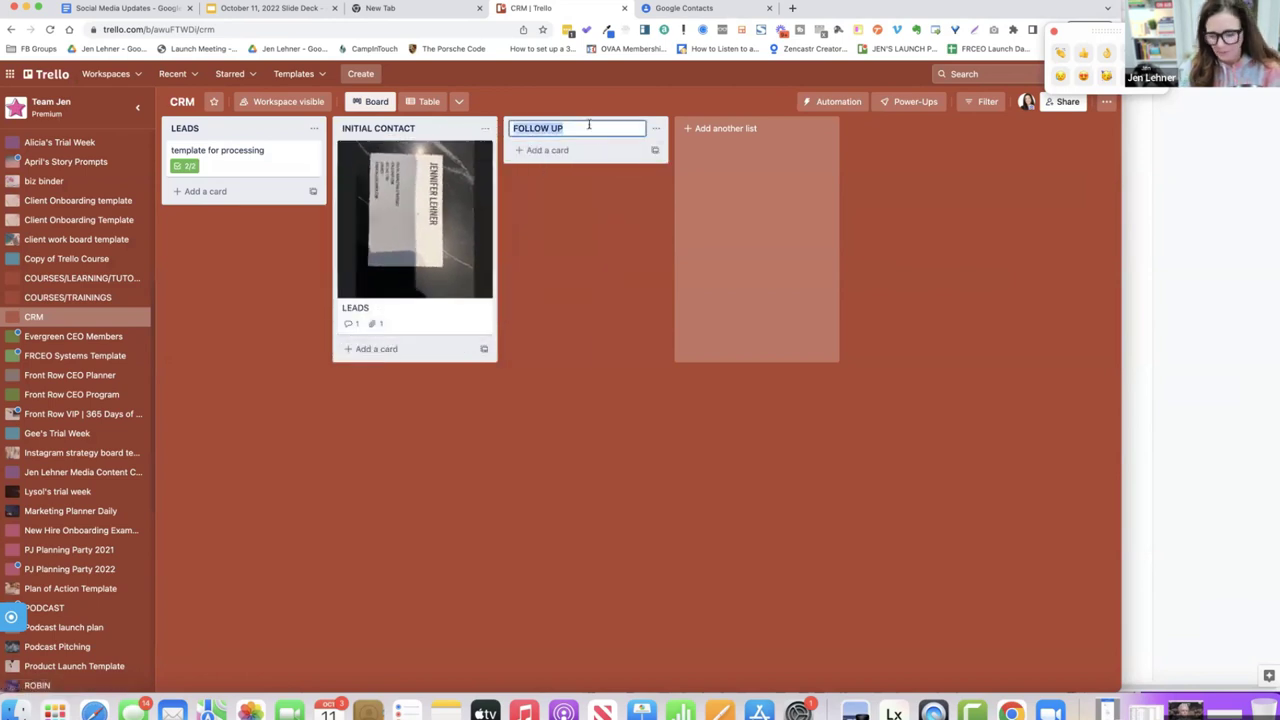
left_click(589, 124)
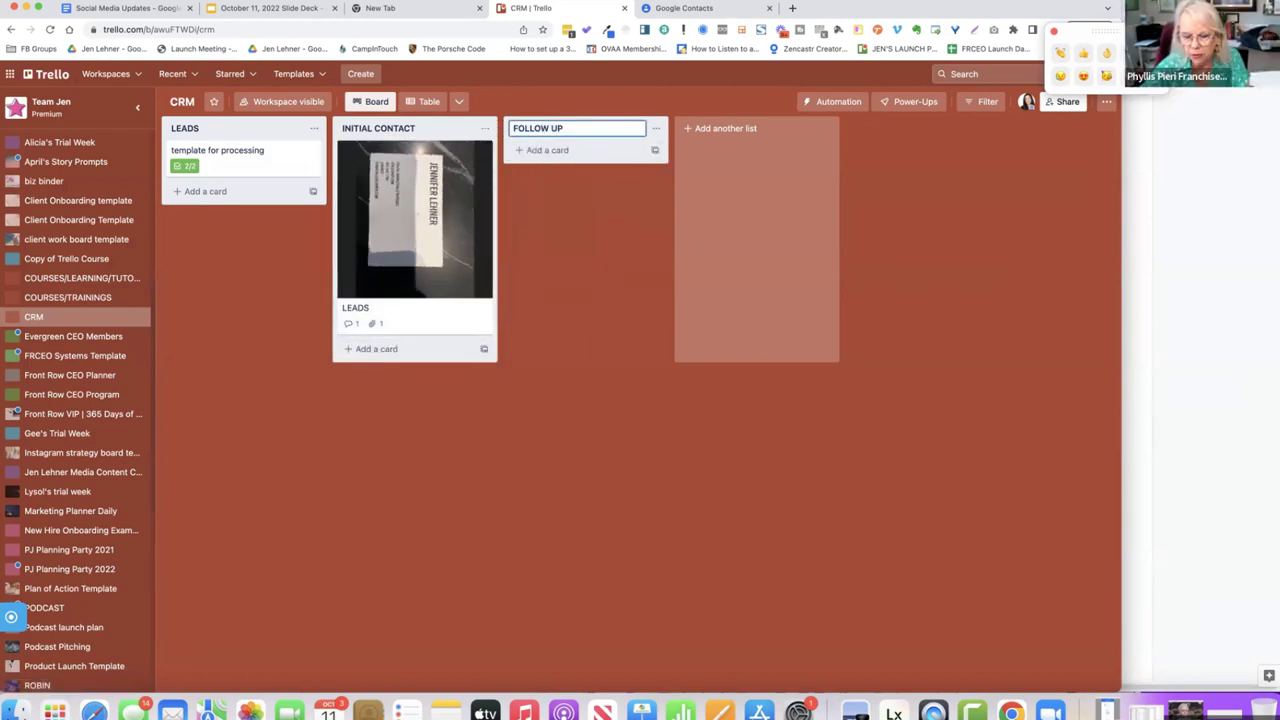
left_click(566, 244)
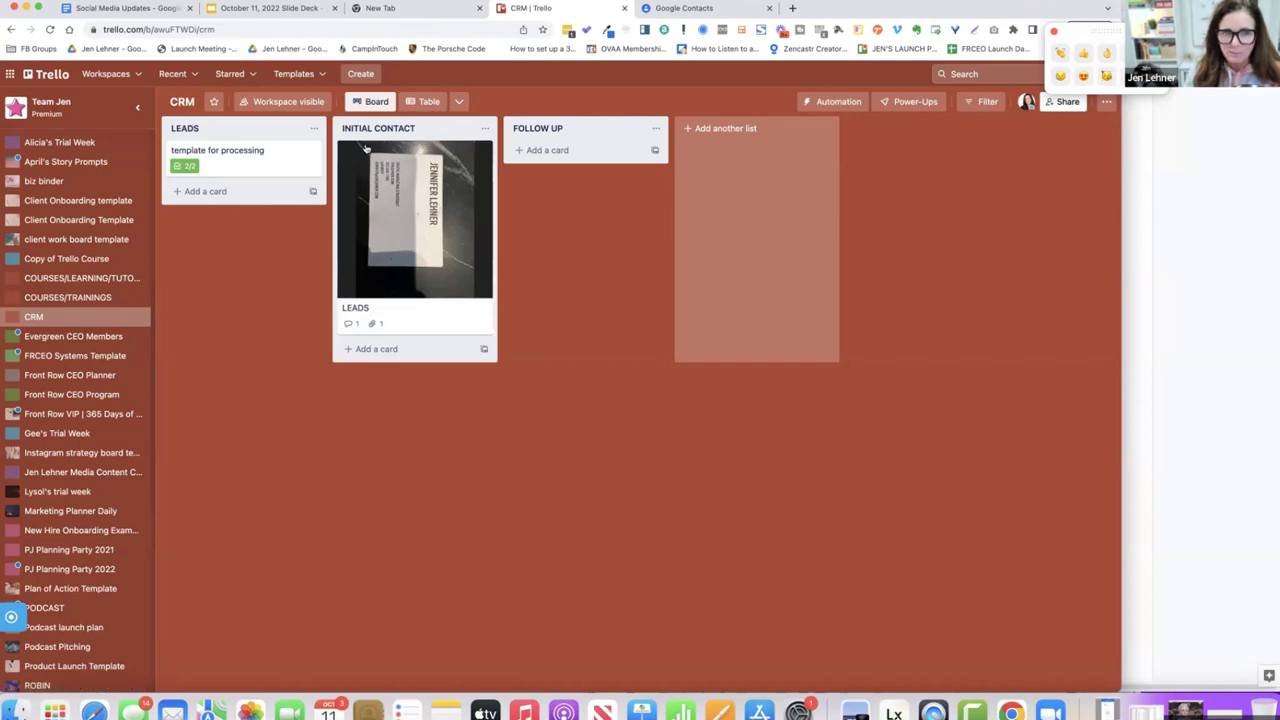
Step: Add the item "Add to email list" to the checklist on the "template for processing" card and close the card
left_click(279, 163)
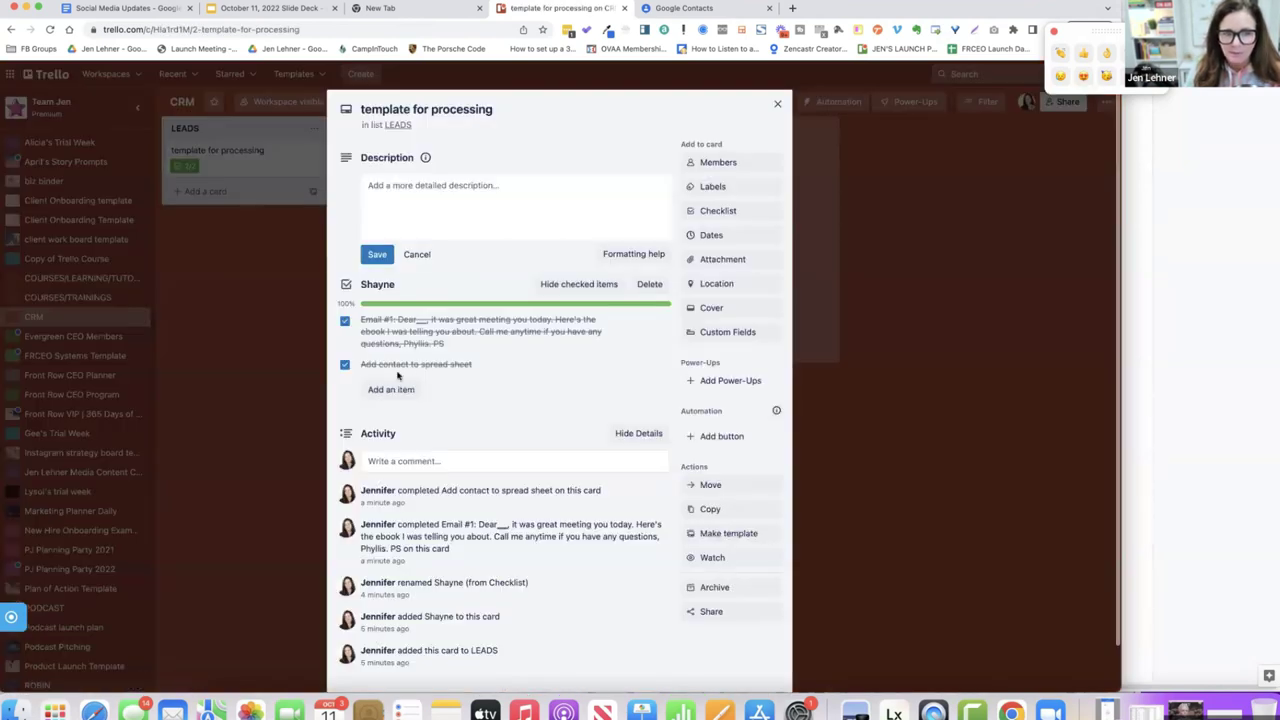
left_click(400, 388)
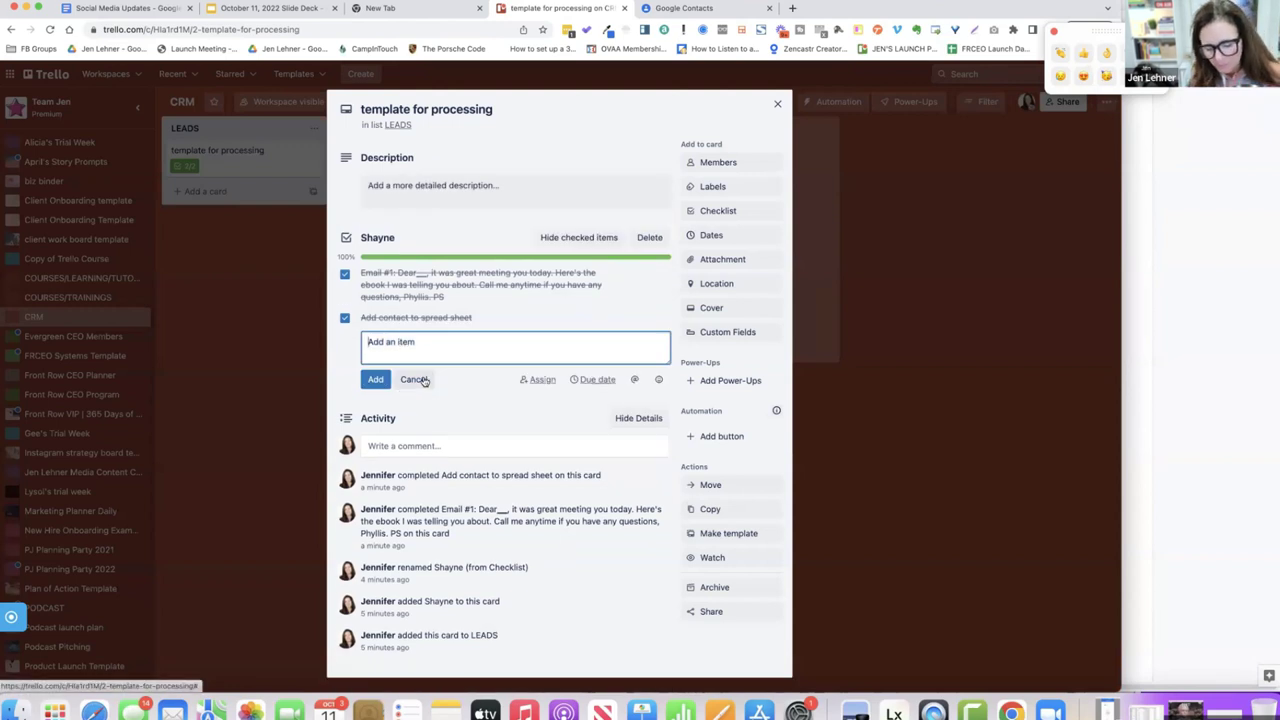
type("Add to email list")
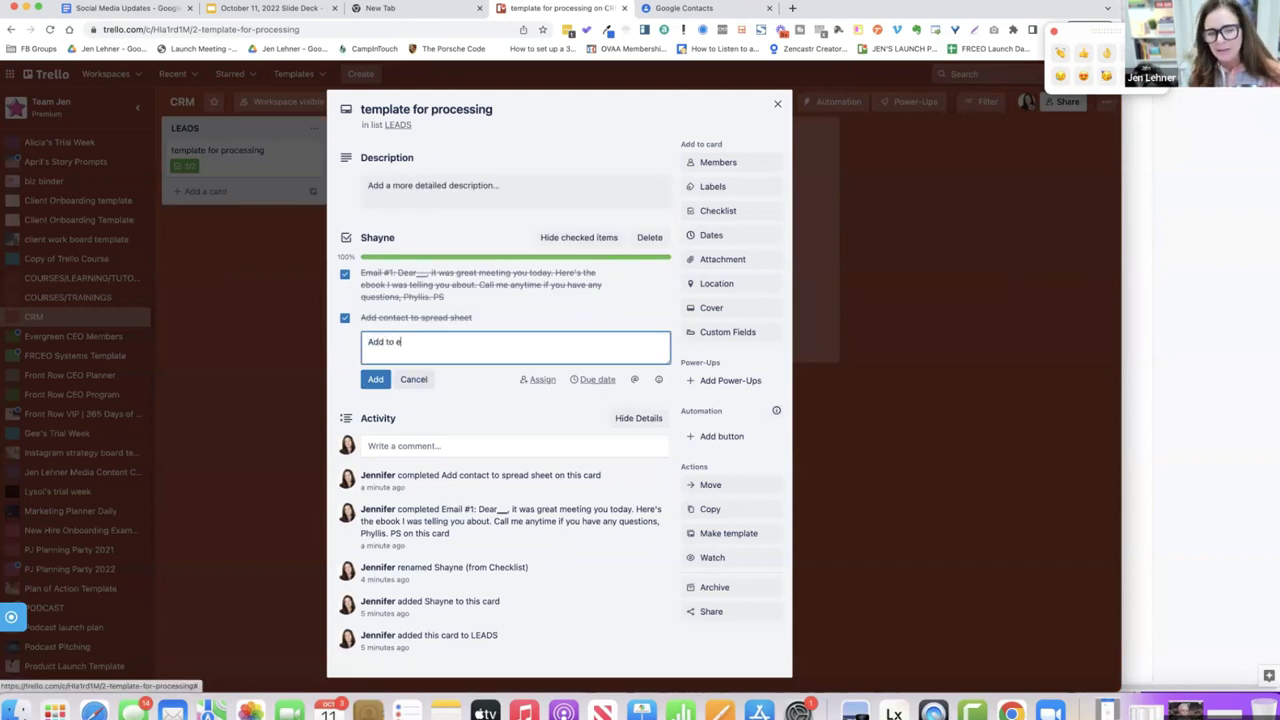
left_click(371, 382)
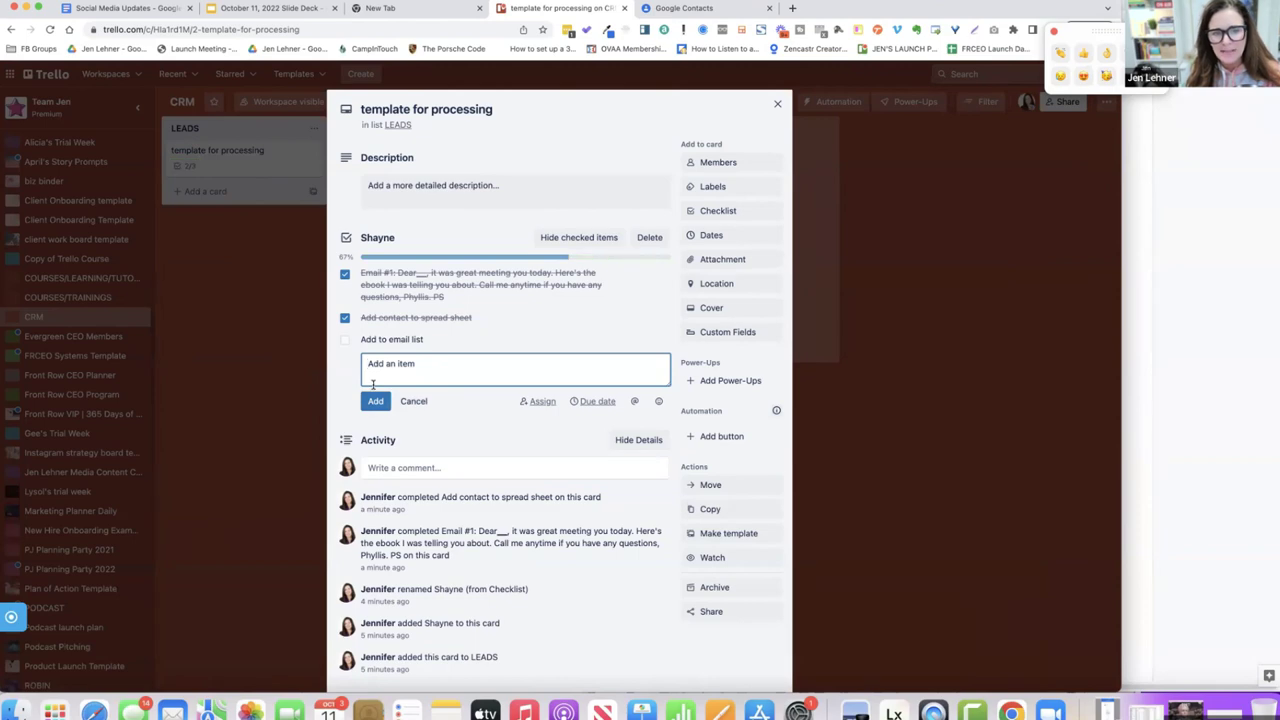
left_click(776, 104)
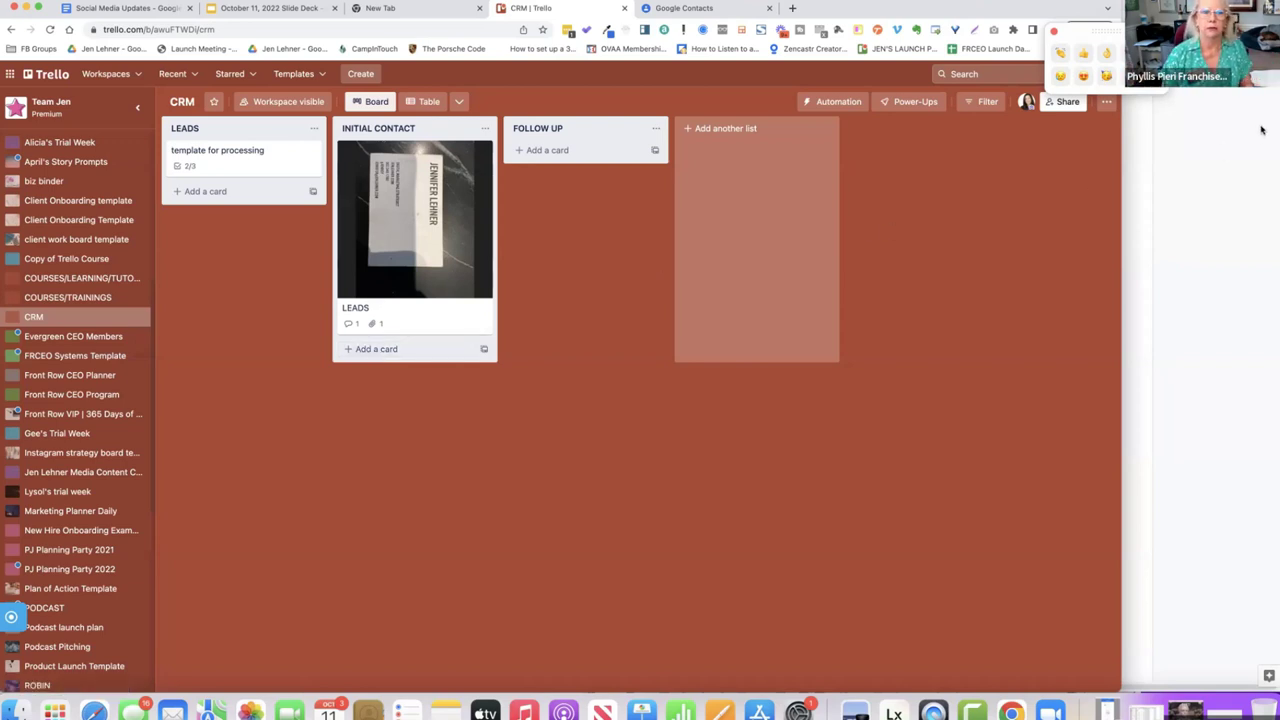
Step: Review the checklist items on the "template for processing" card and close the card
left_click(246, 166)
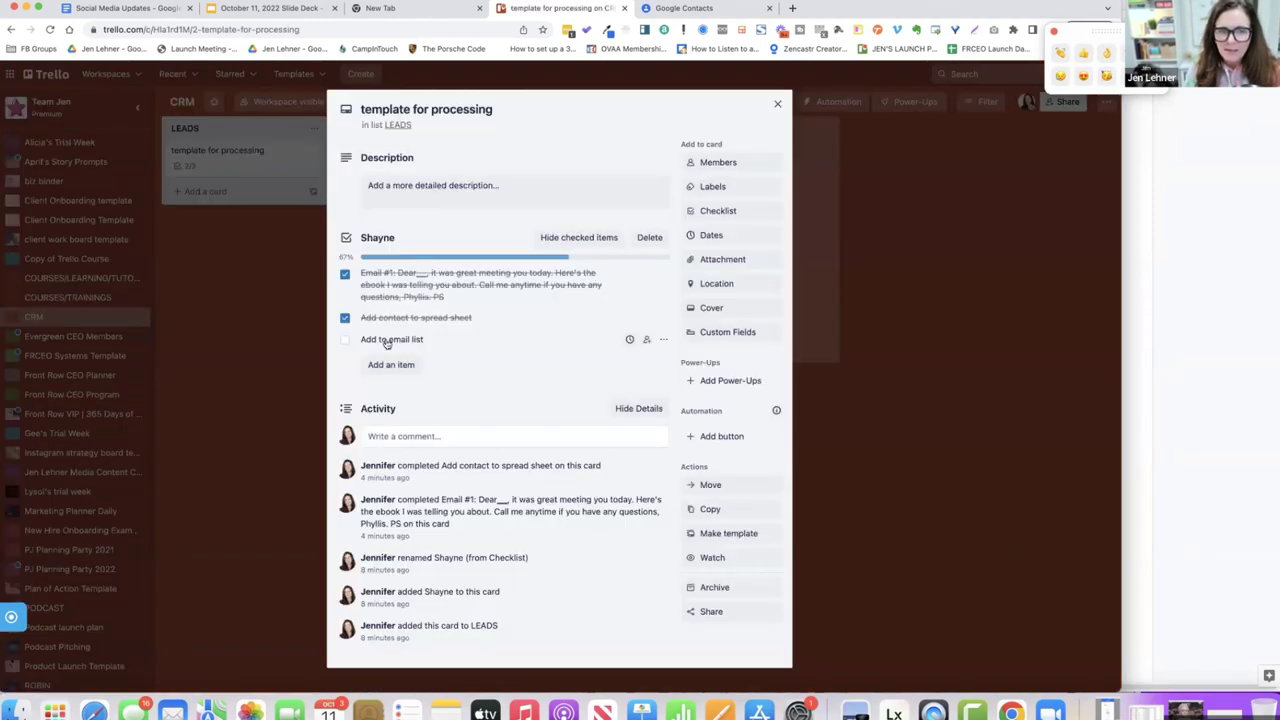
left_click(776, 103)
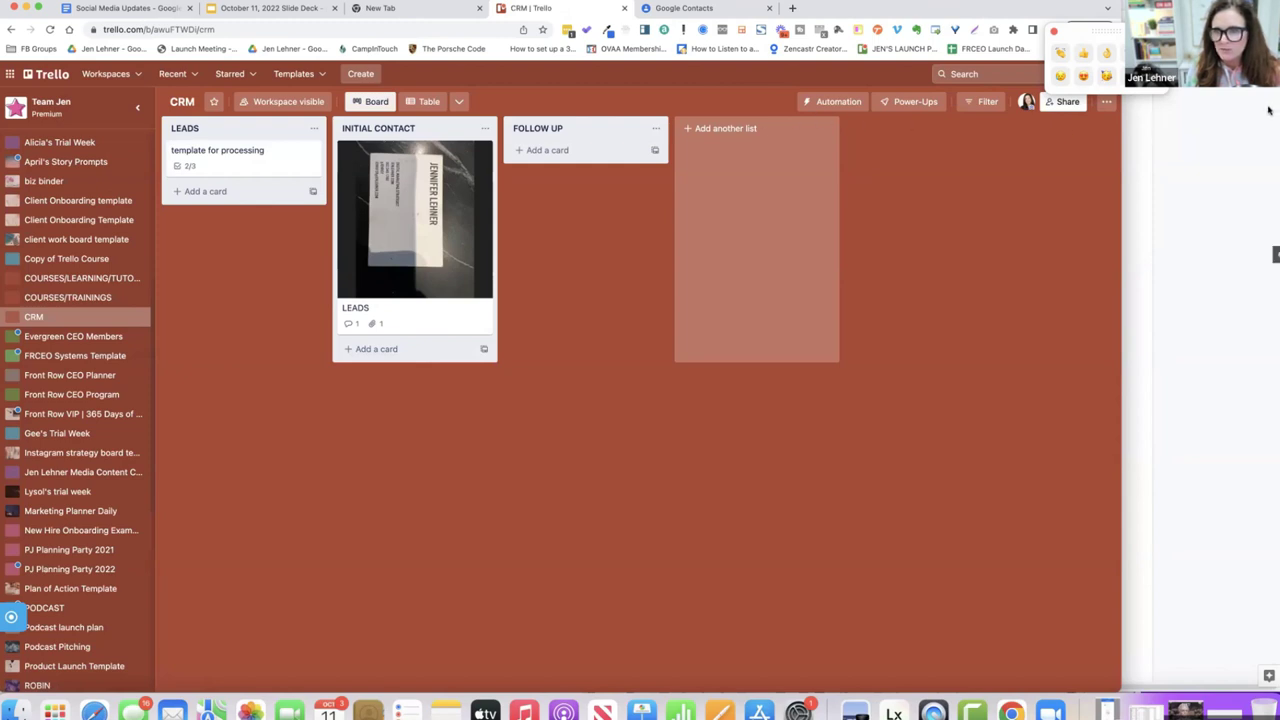
left_click_drag(466, 165, 420, 188)
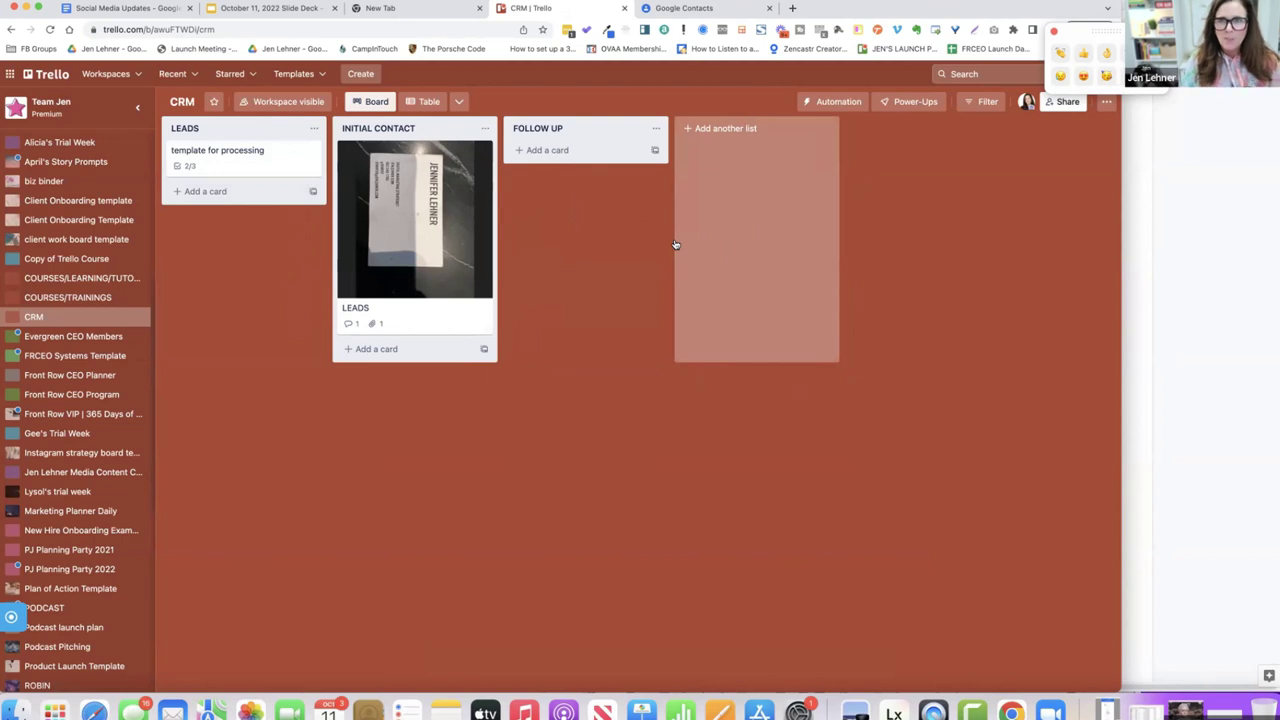
Step: Add a second card titled "template for linkedIn" to the LEADS list
left_click(215, 191)
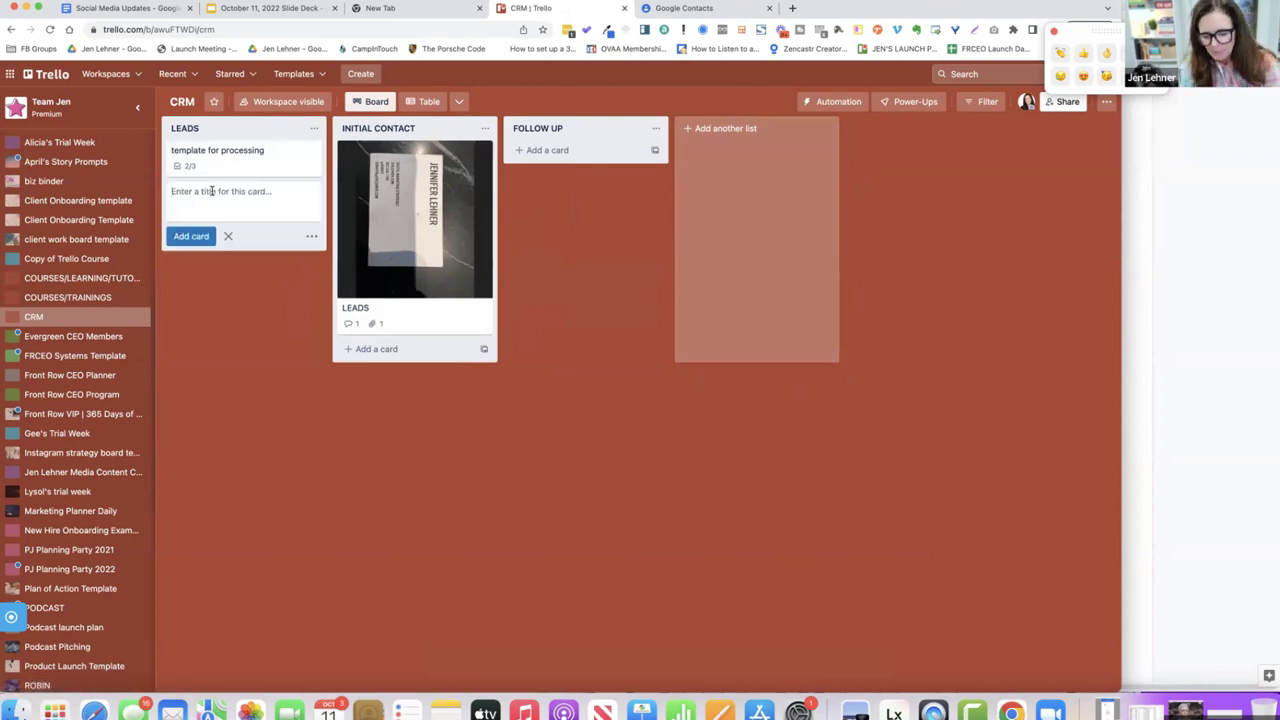
type("template for ")
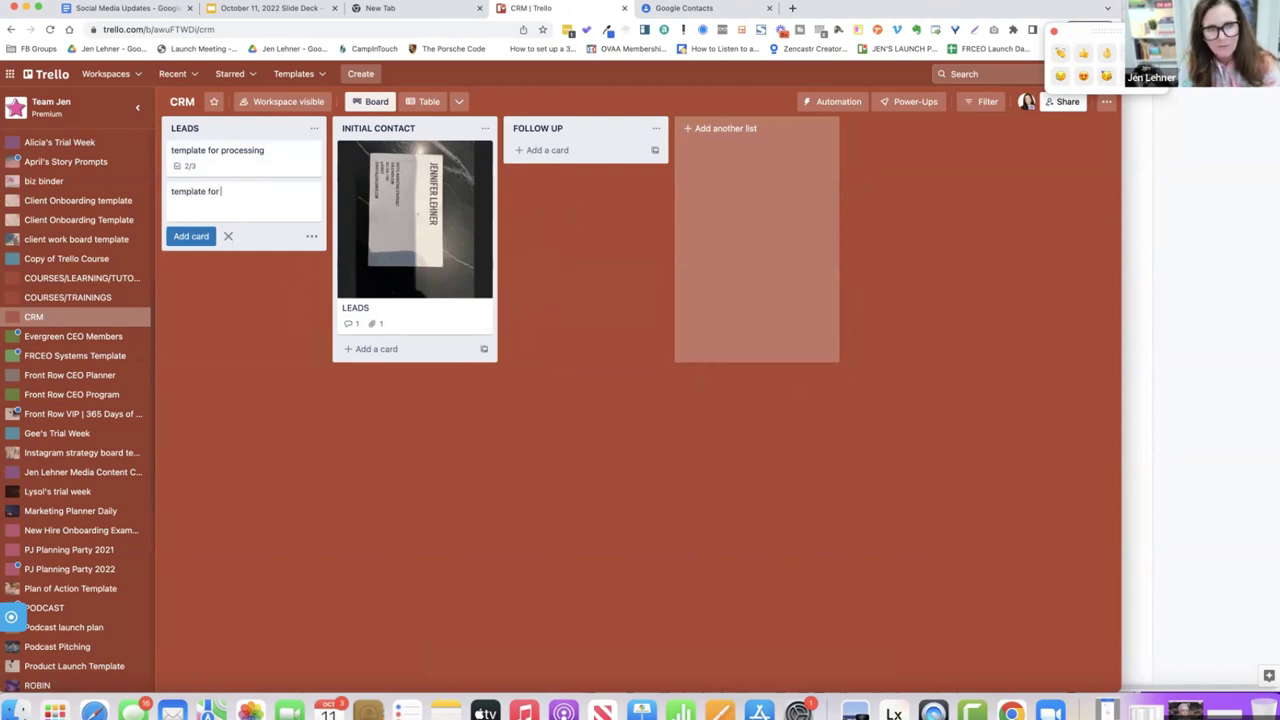
type("linkedin")
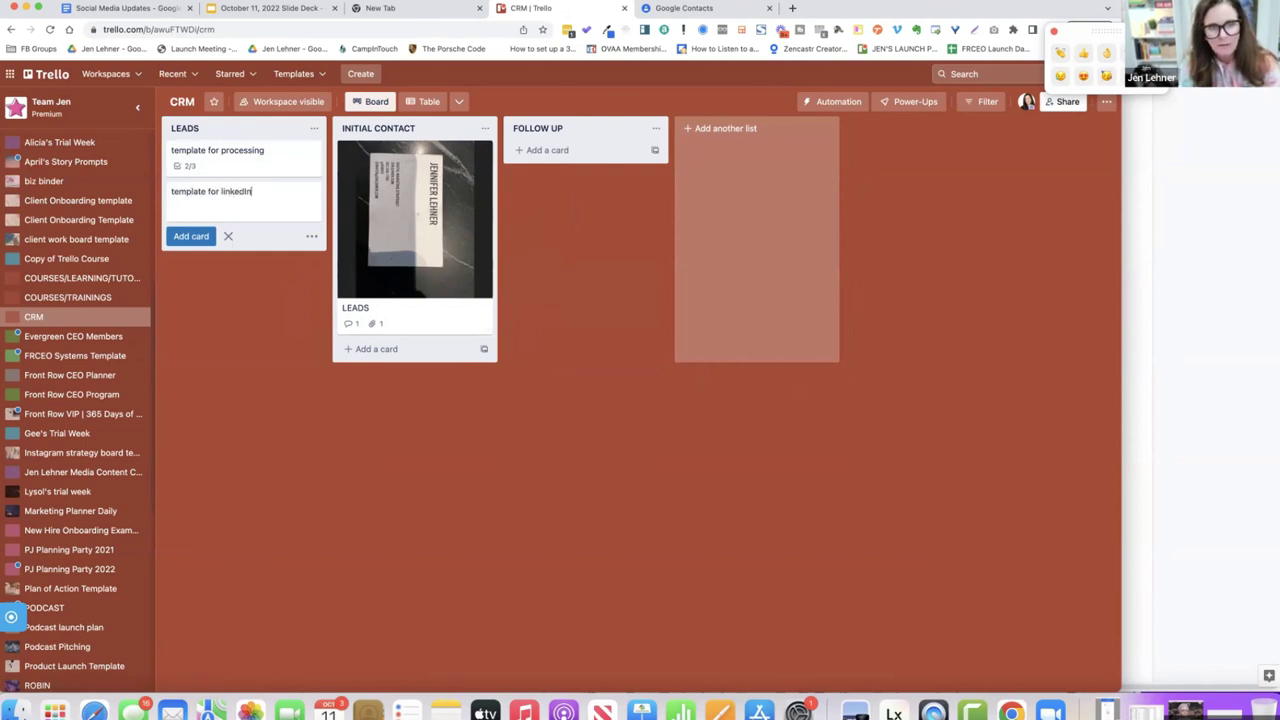
left_click(191, 236)
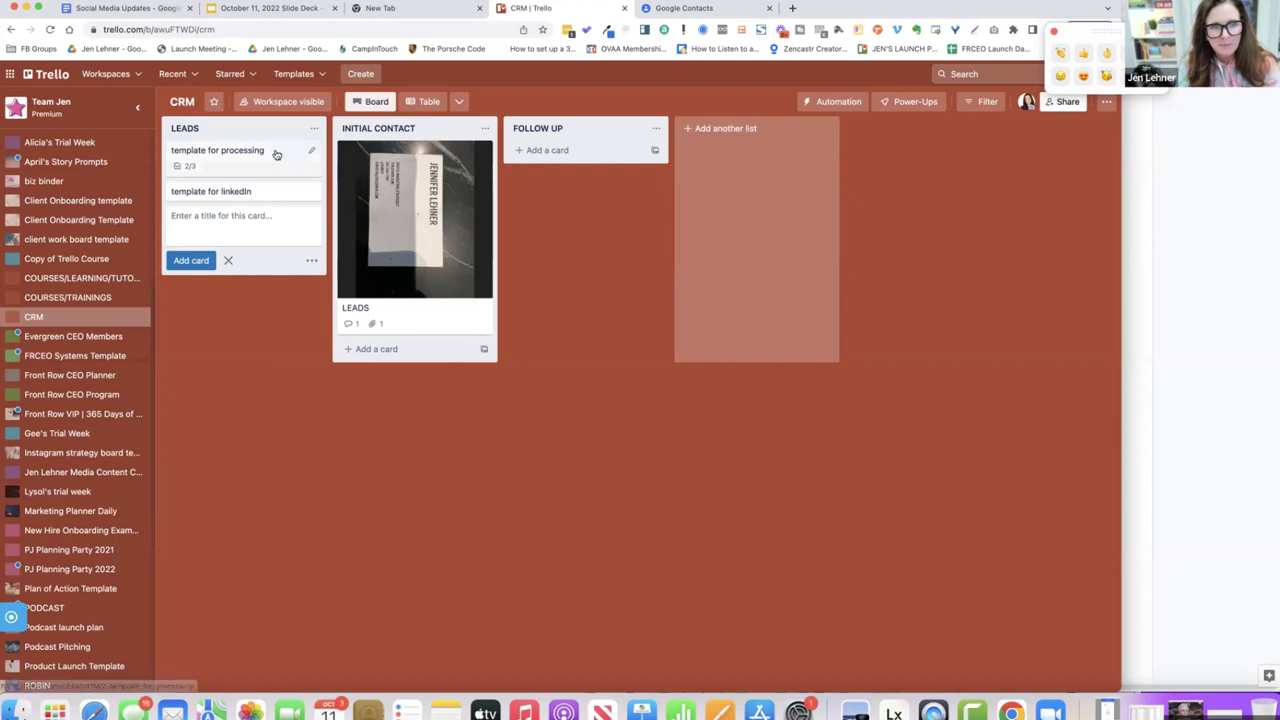
Step: Rename the "template for processing" card to "template for processing biz cards" and close it
left_click(275, 152)
left_click(510, 109)
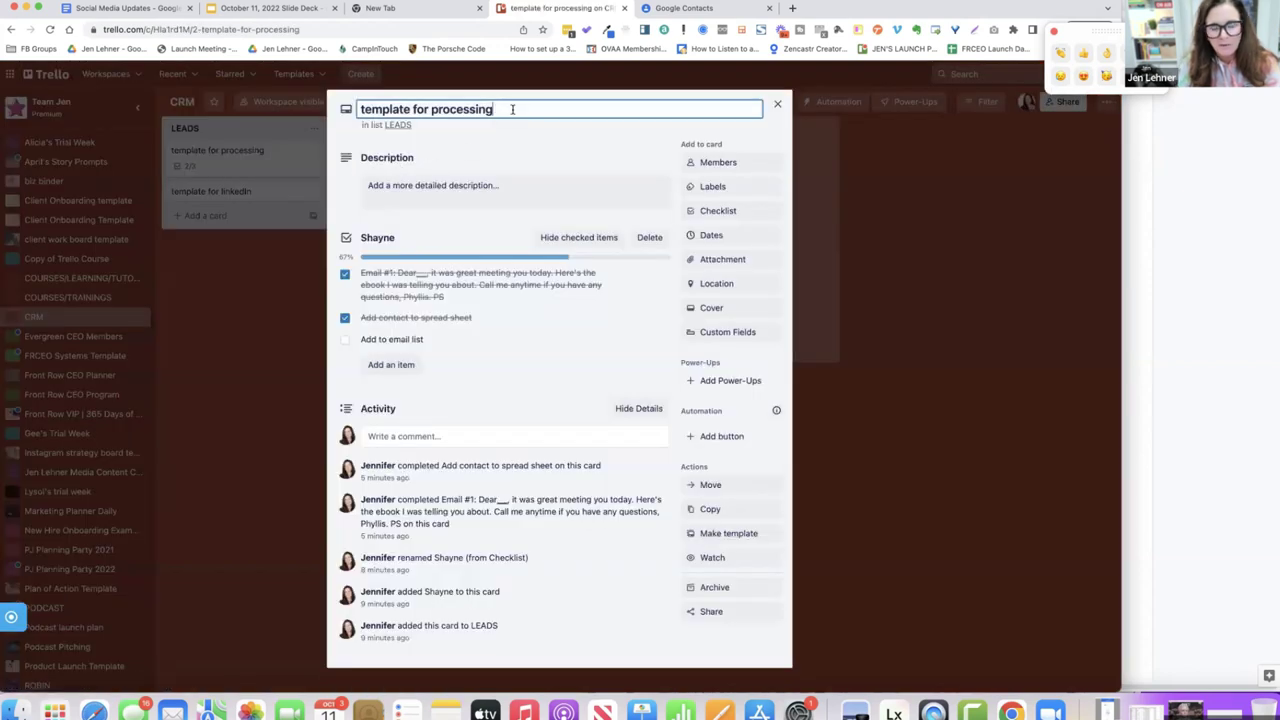
type("biz car")
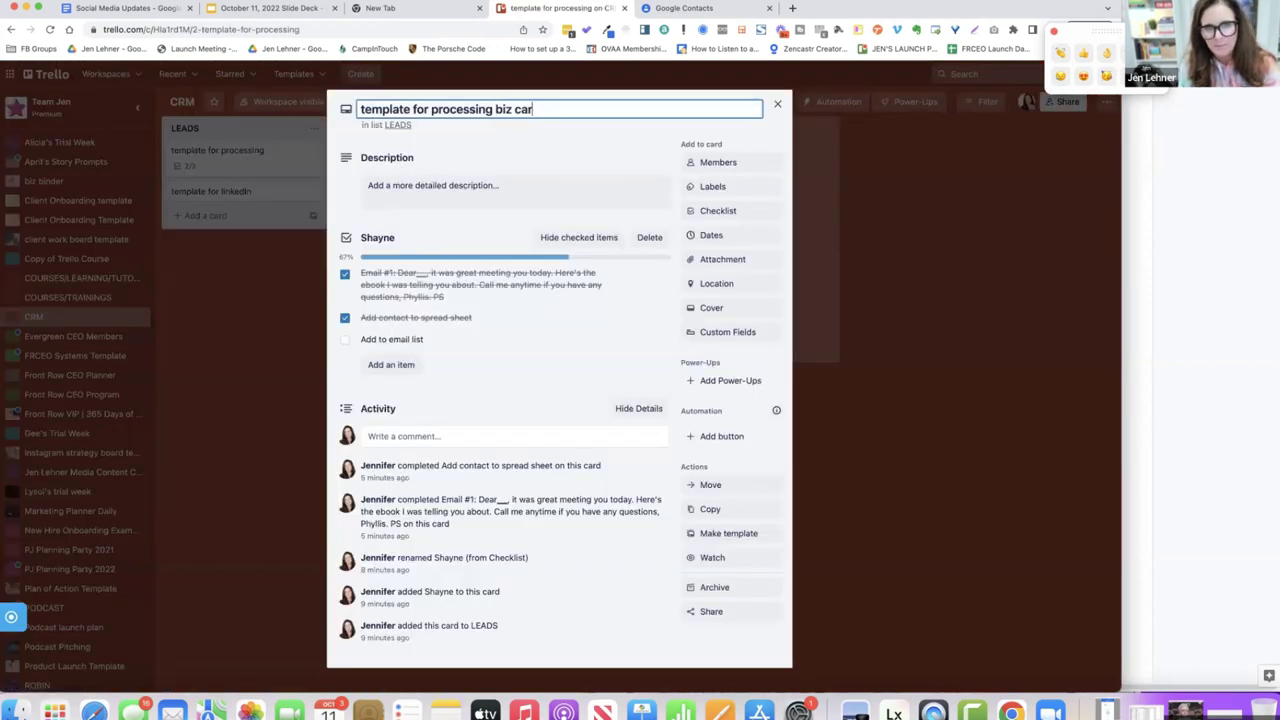
type("ds")
key("Return")
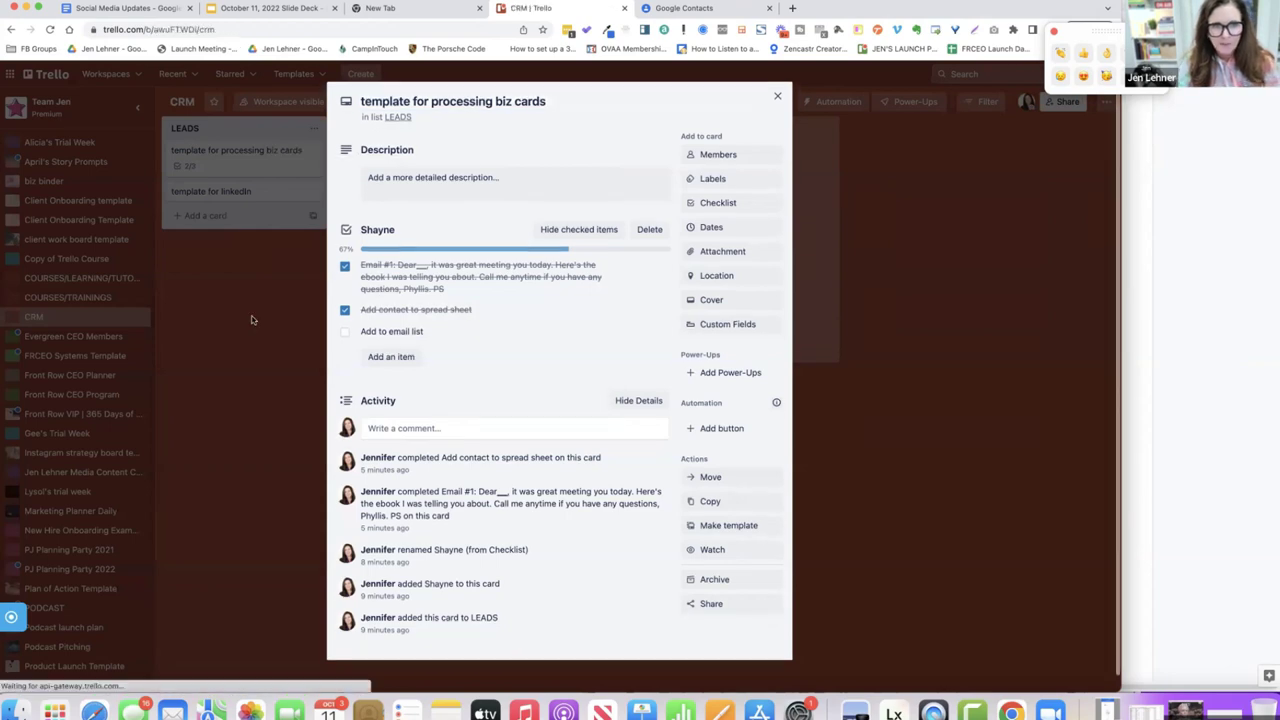
left_click(252, 320)
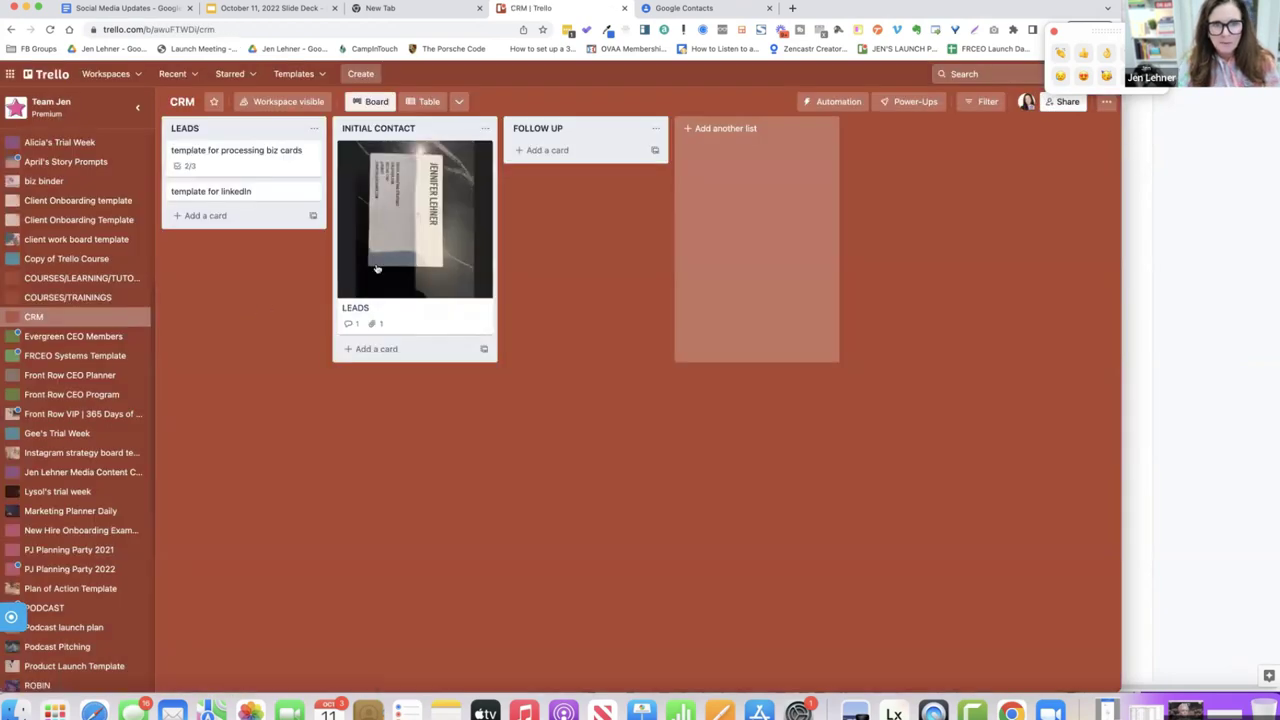
Step: Add a checklist with the default title to the "template for linkedIn" card, with "calendar invite" as its first item
left_click(276, 191)
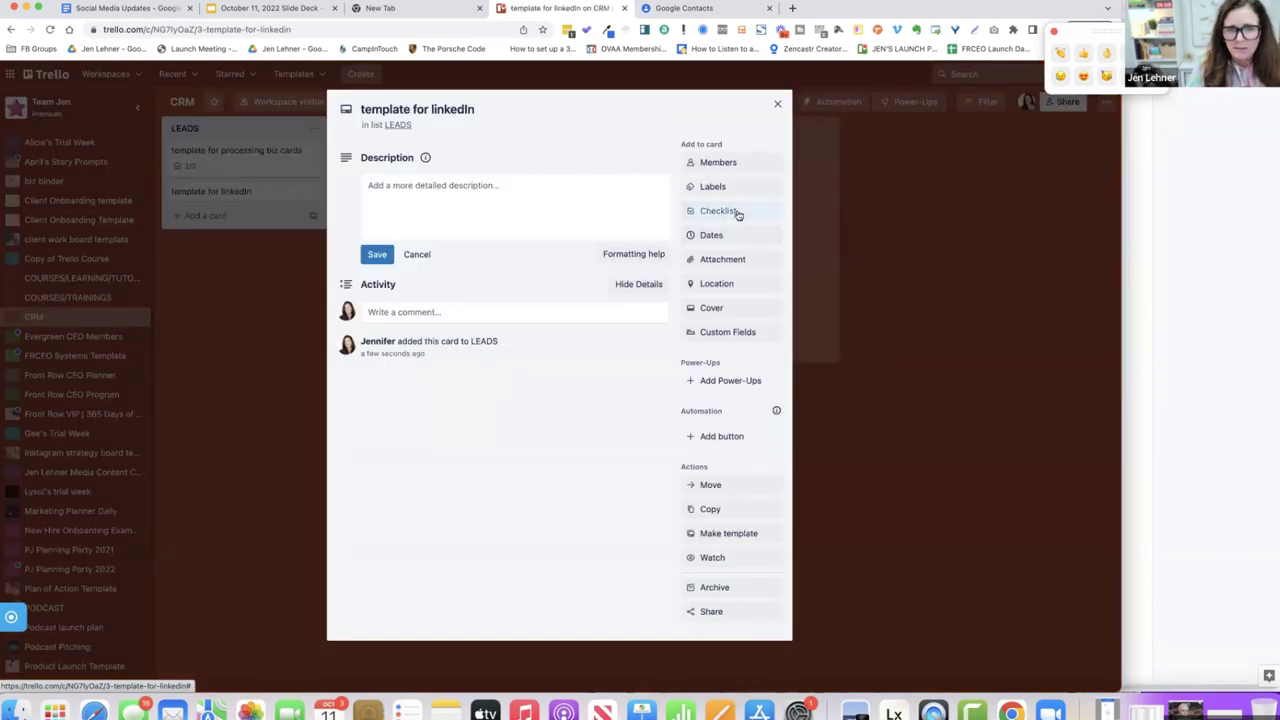
left_click(730, 211)
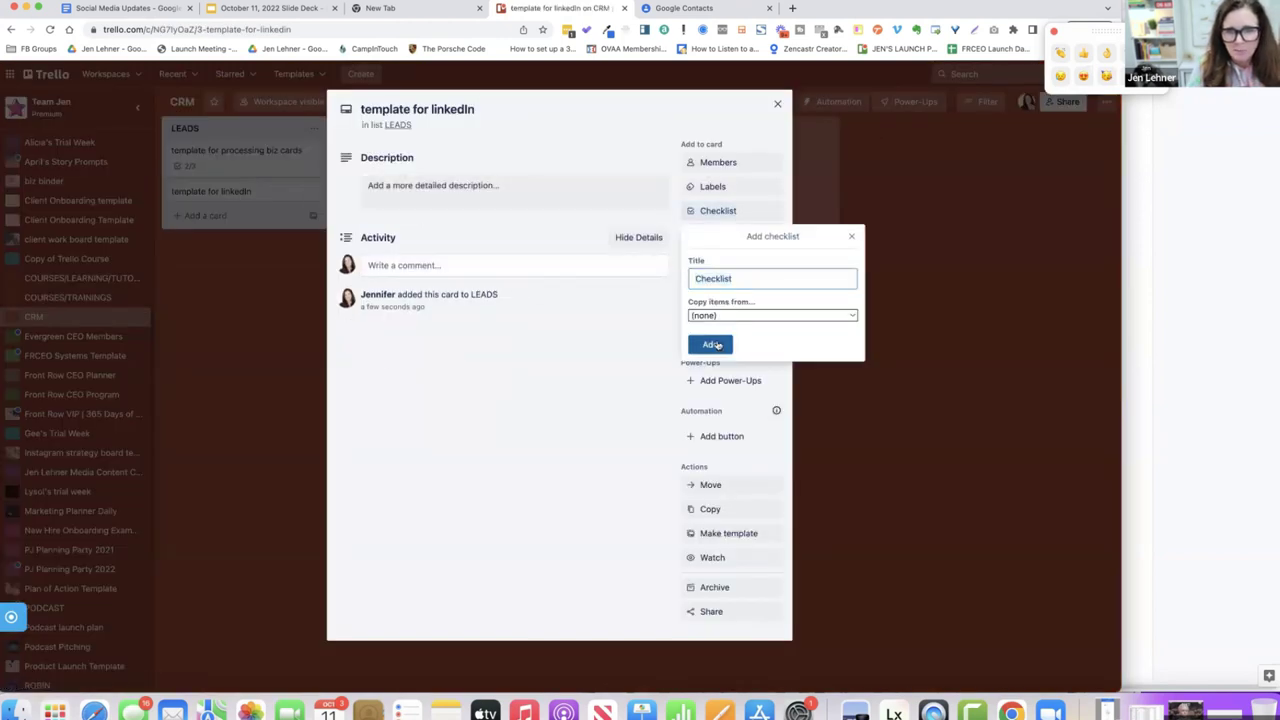
left_click(711, 344)
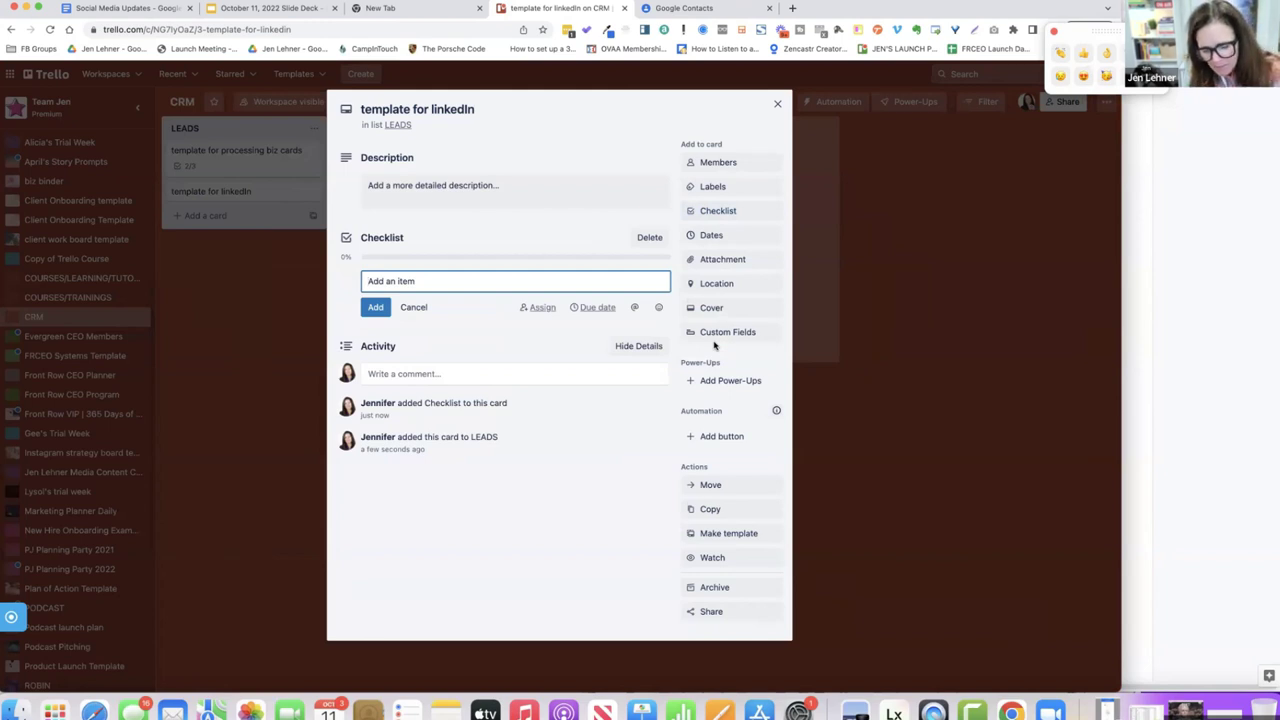
type("calendar")
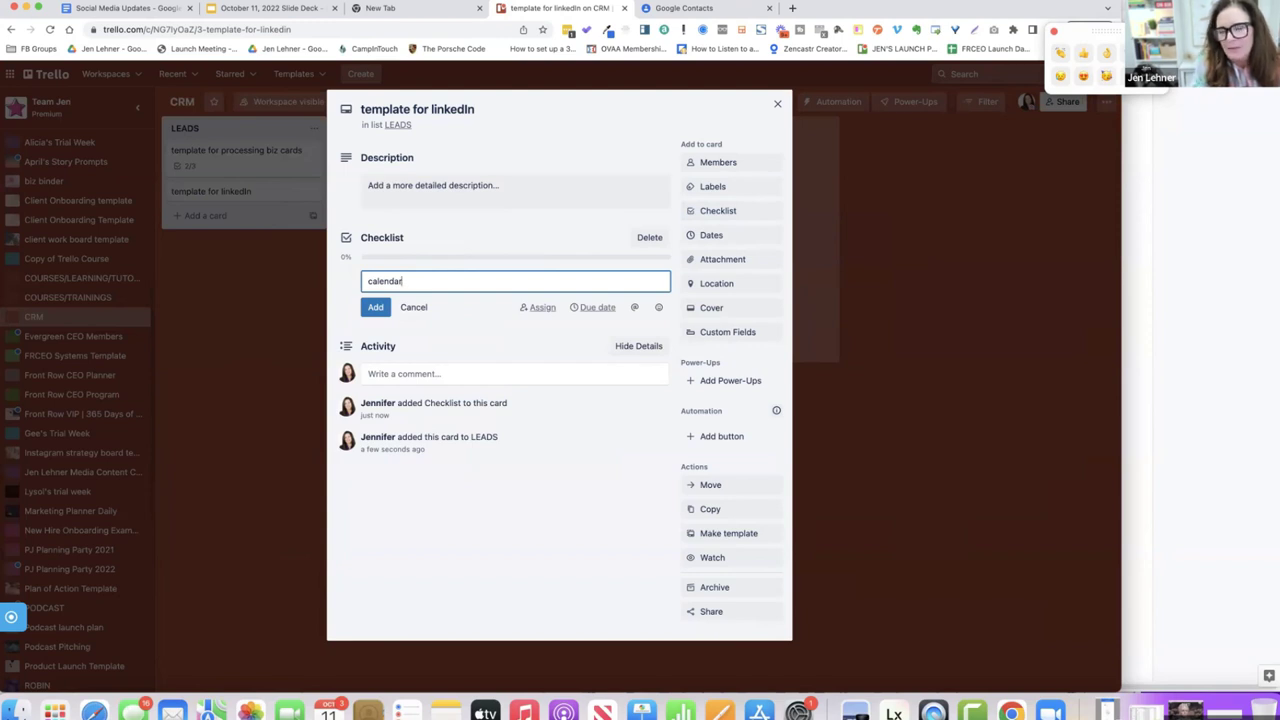
type(" invite")
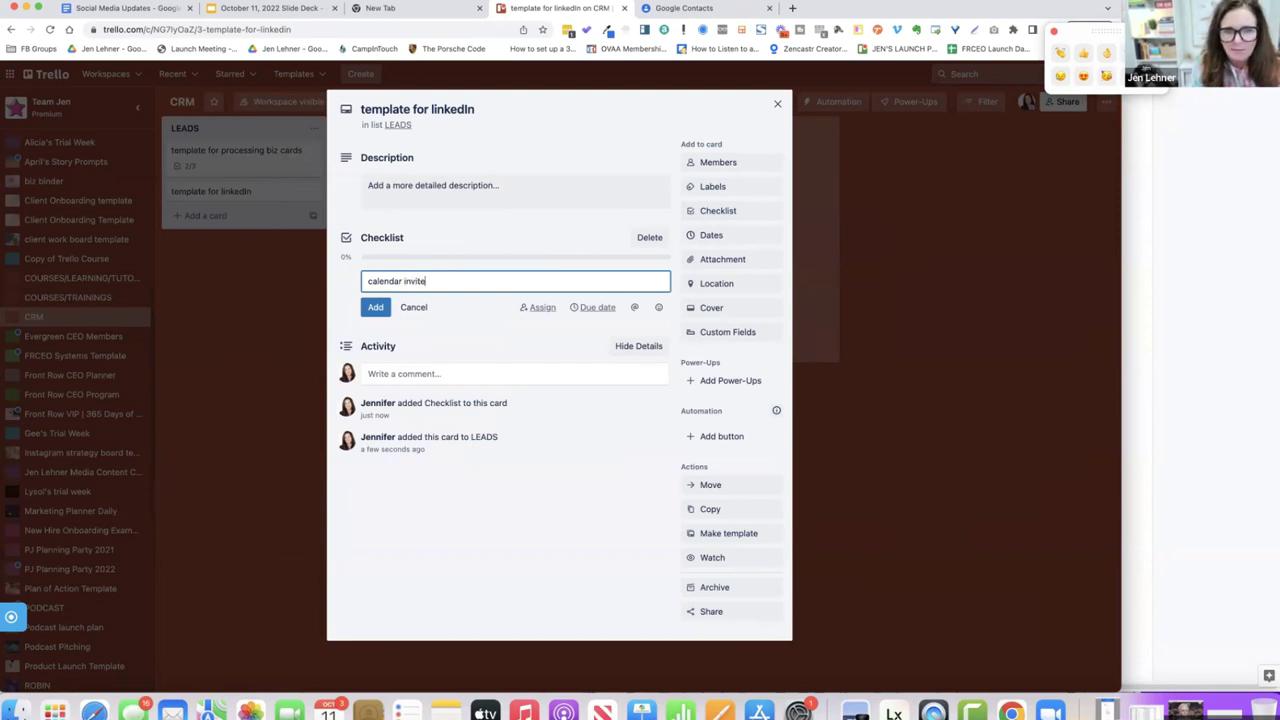
key("Return")
Step: Add the items "email #1" and "Add to spreadsheet" to the linkedIn template's checklist
type("email")
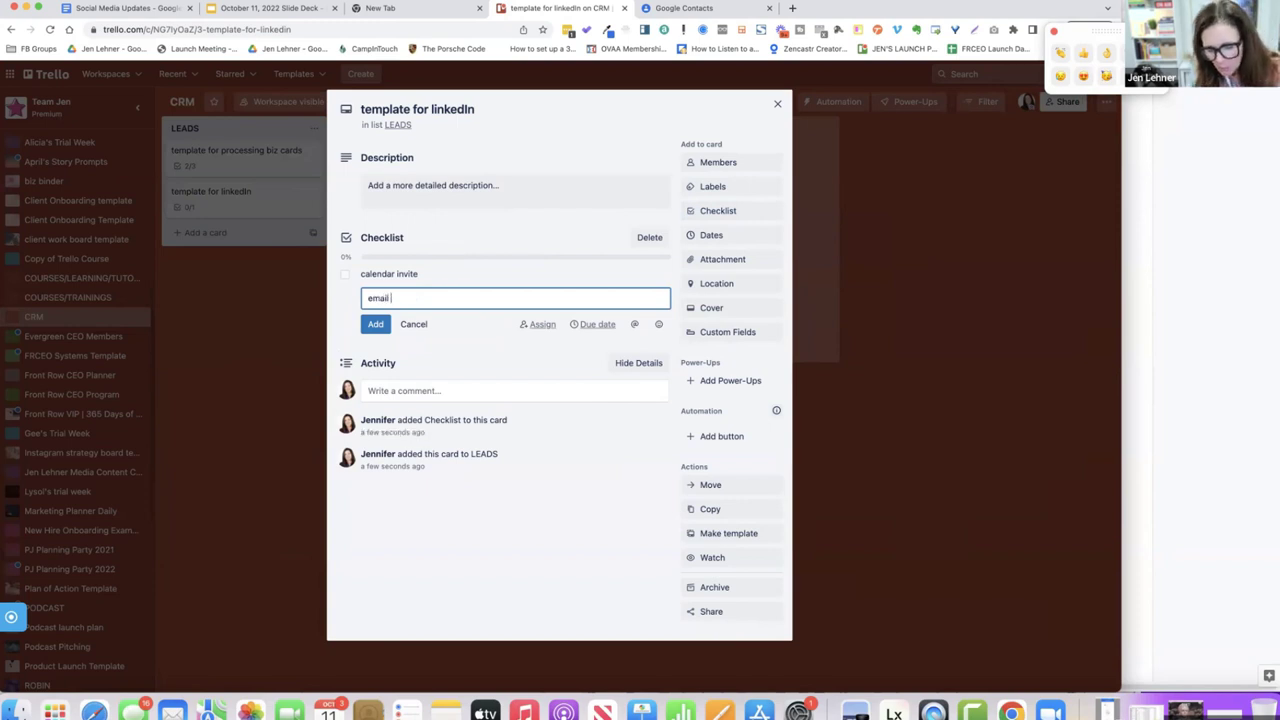
type(" #1")
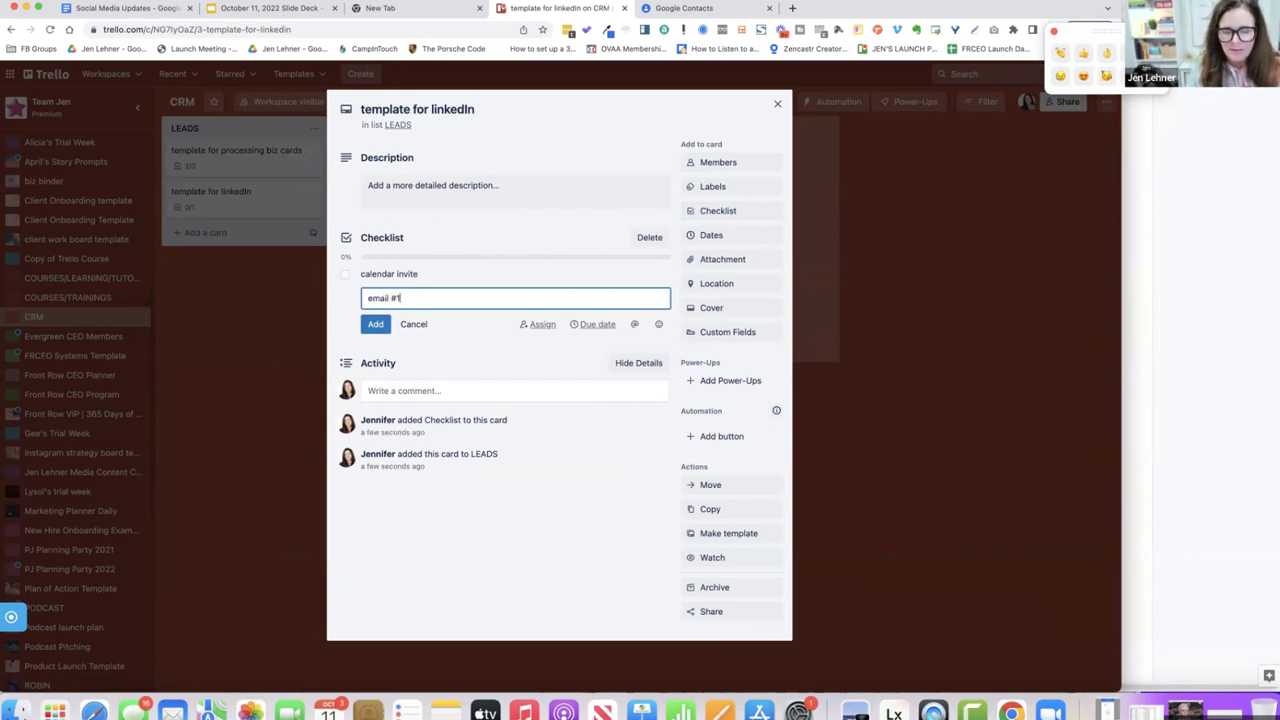
key("Return")
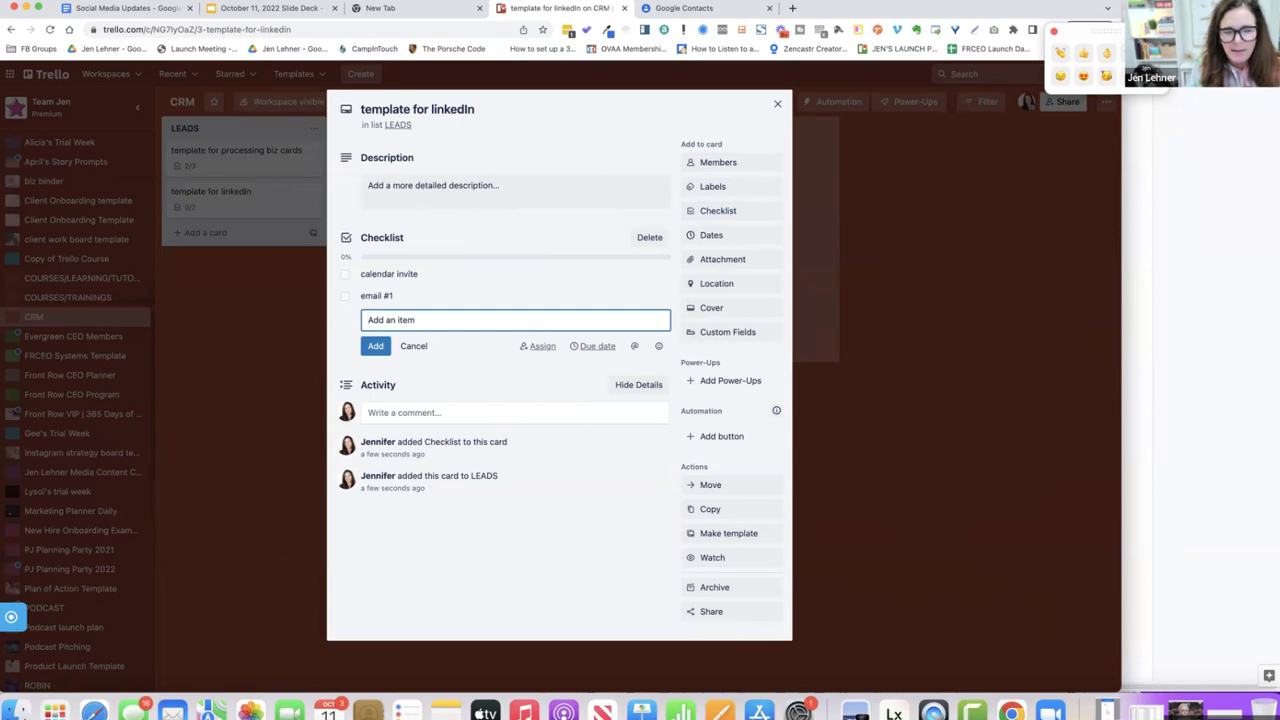
type("Add to spread")
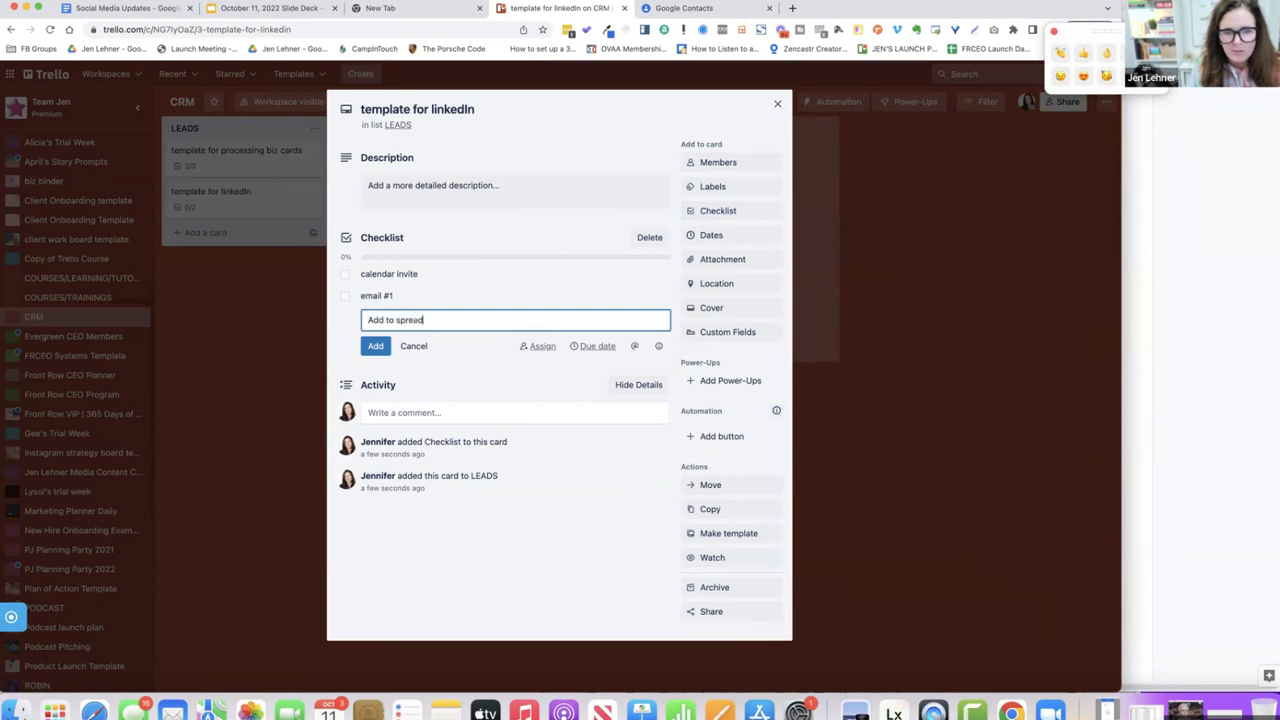
type("sheet")
key("Return")
Step: Add the items "ask to join newsletter" and "Add to email list (if applicable)" to the linkedIn template's checklist and close the card
type("ask to")
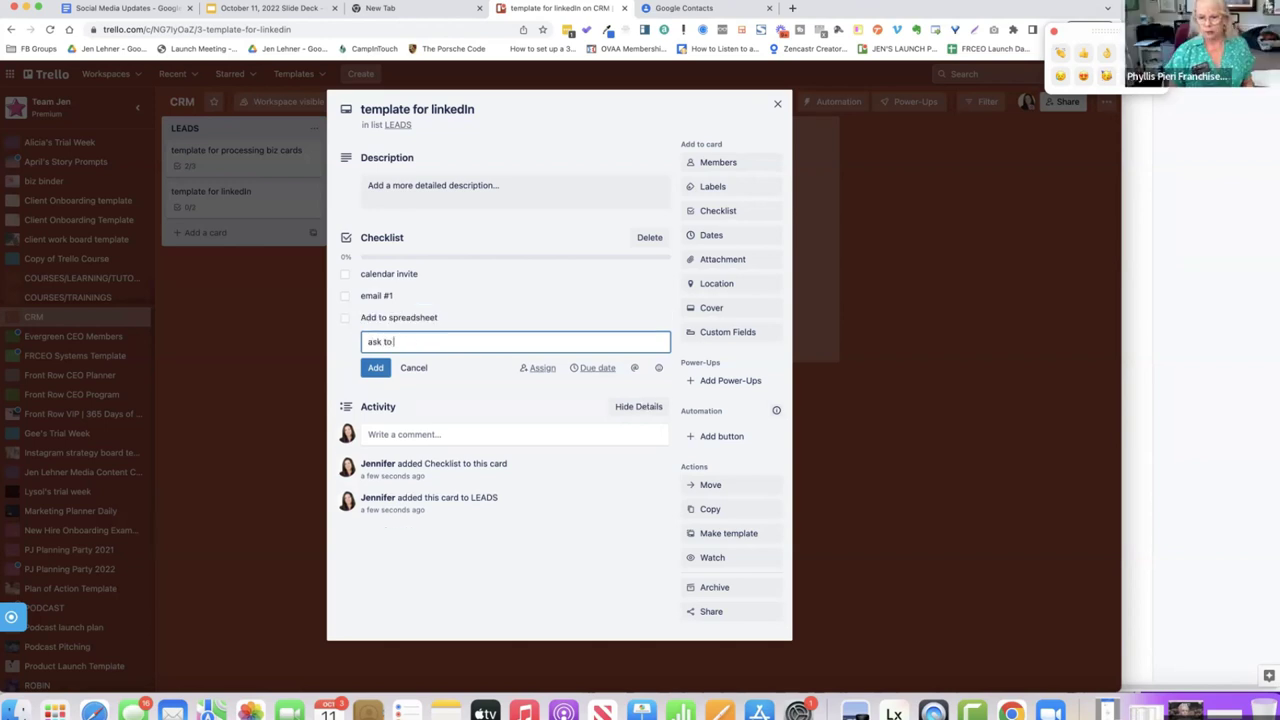
type(" join newsletter")
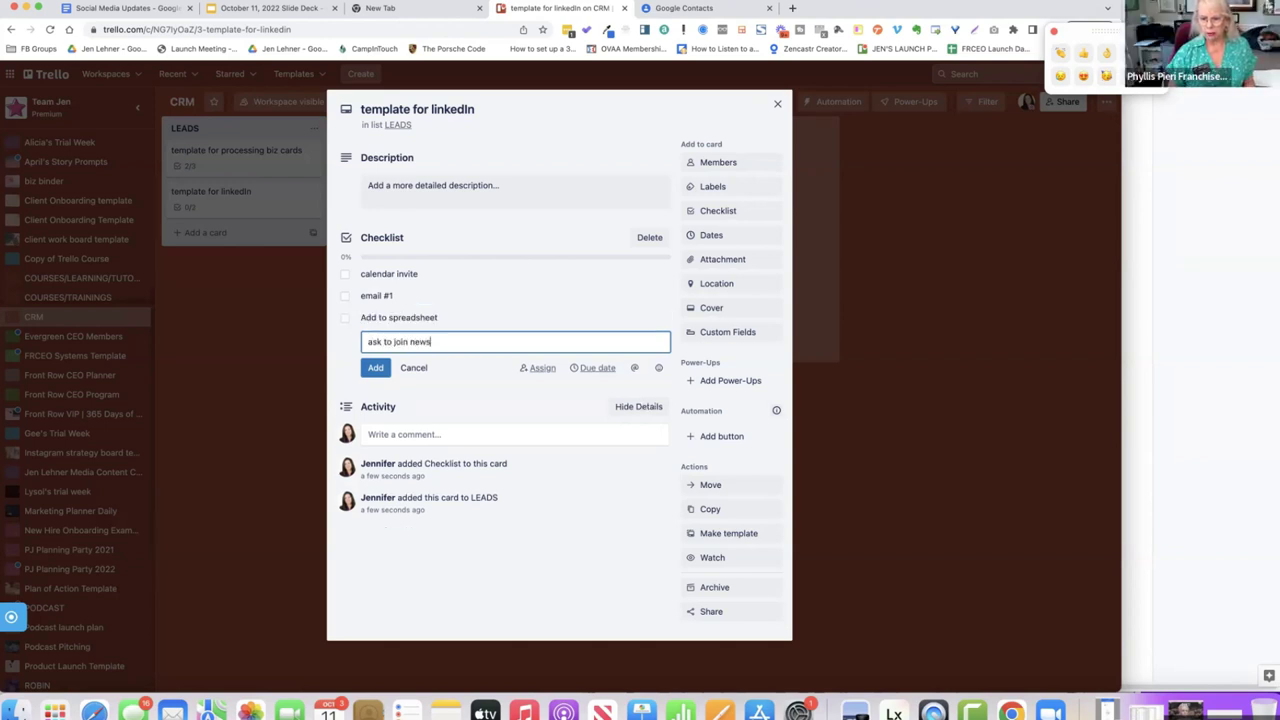
key("Return")
type("Add to email list")
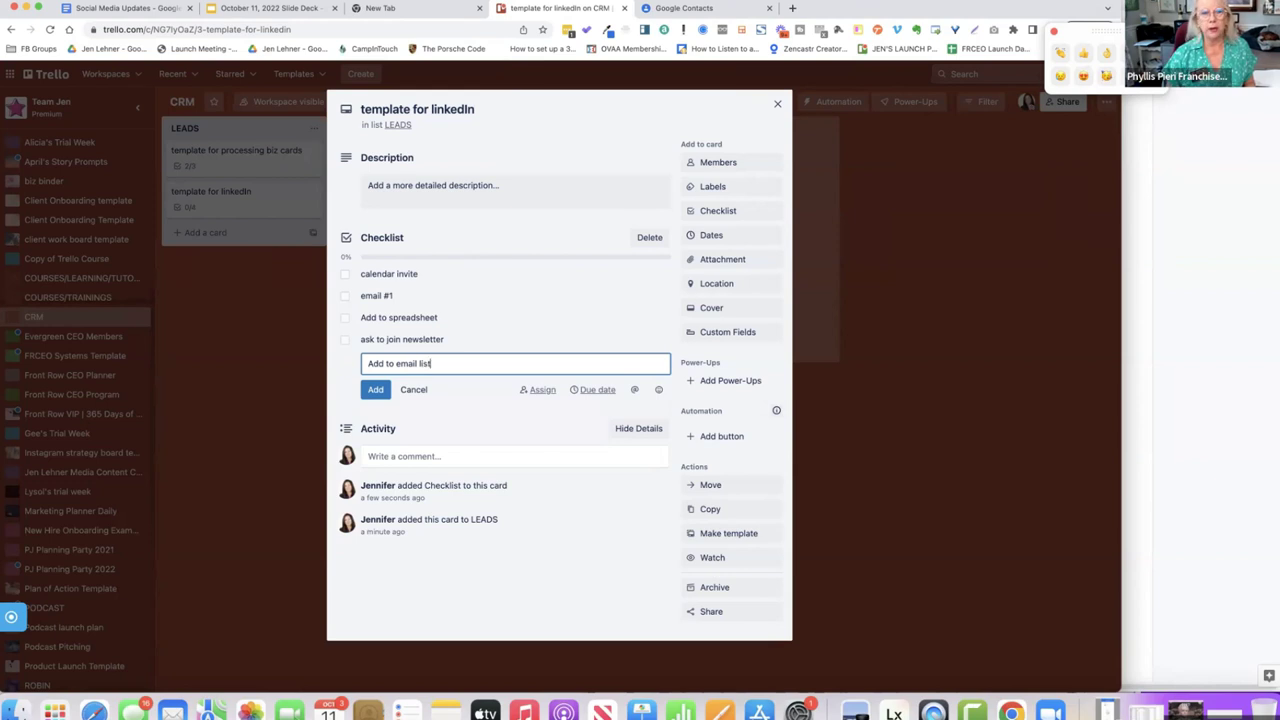
type(" (if applicable")
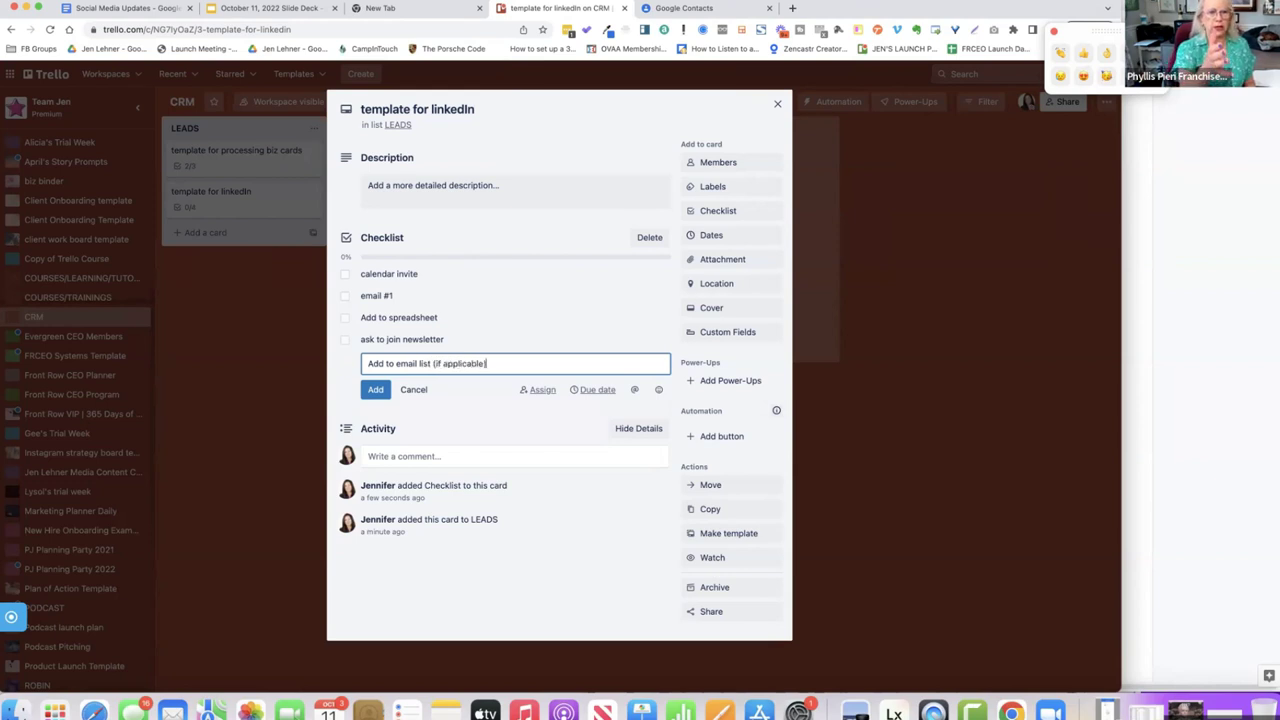
key("Return")
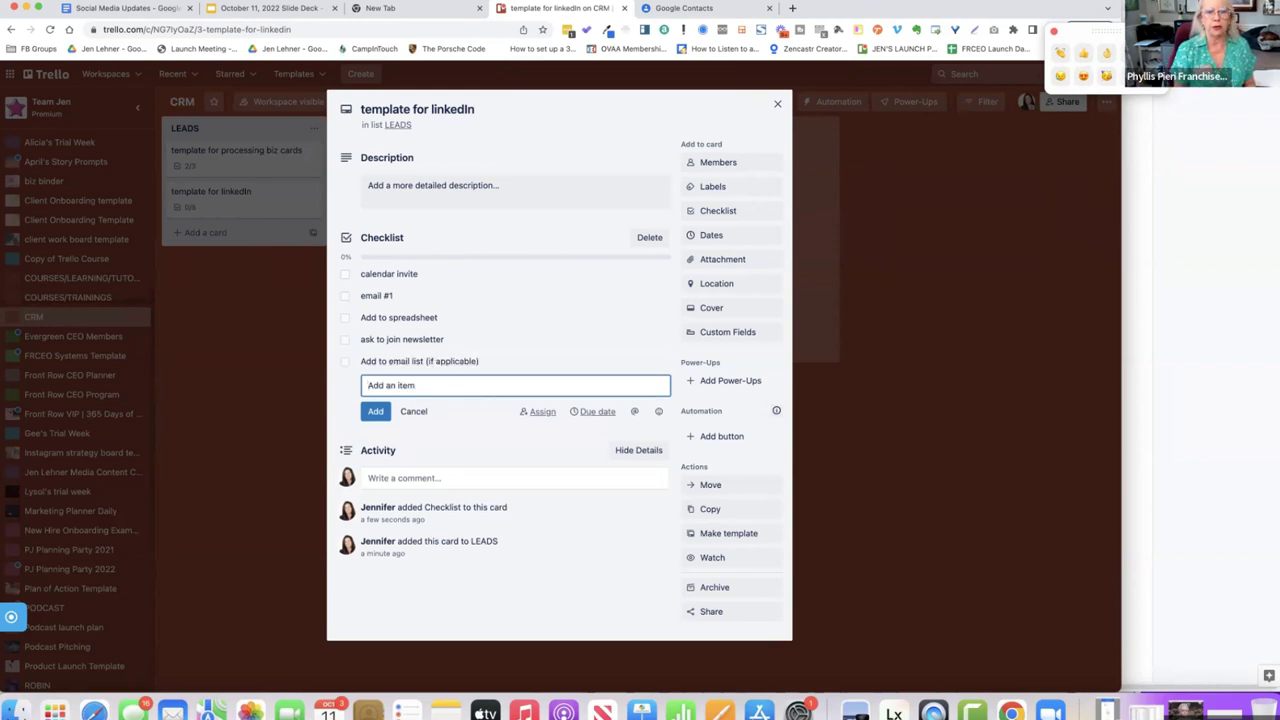
key("Escape")
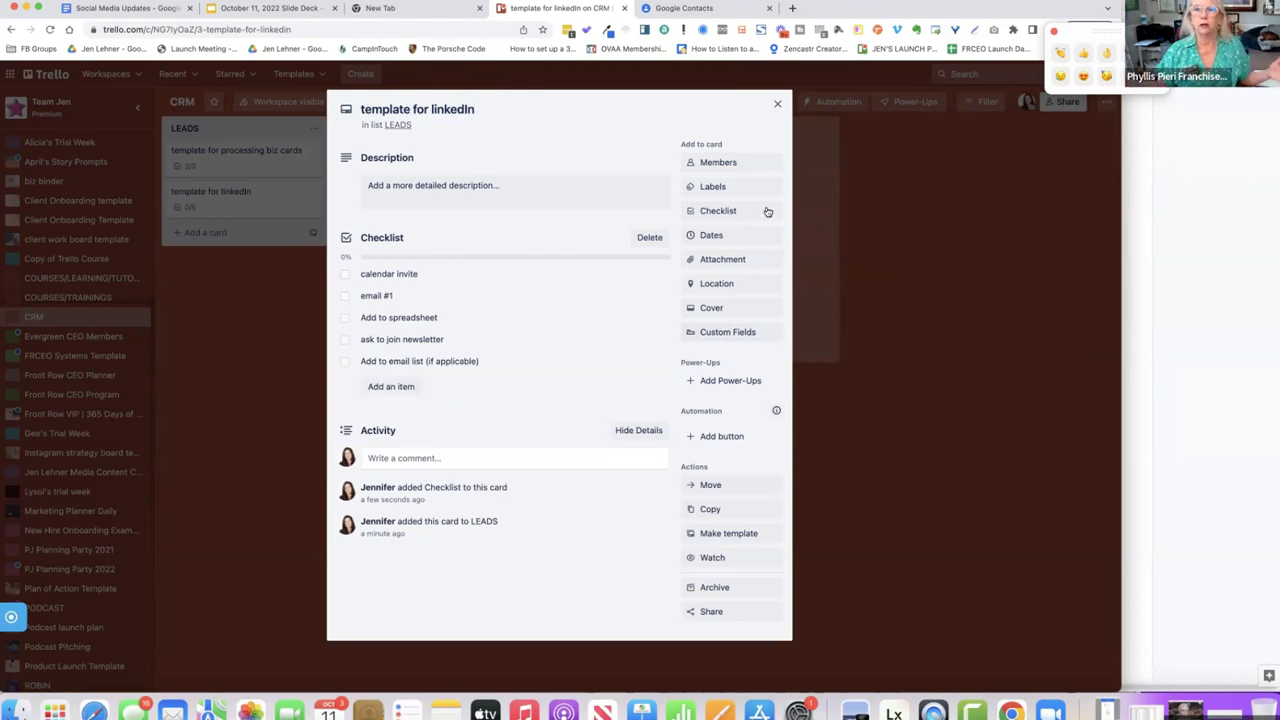
left_click(564, 108)
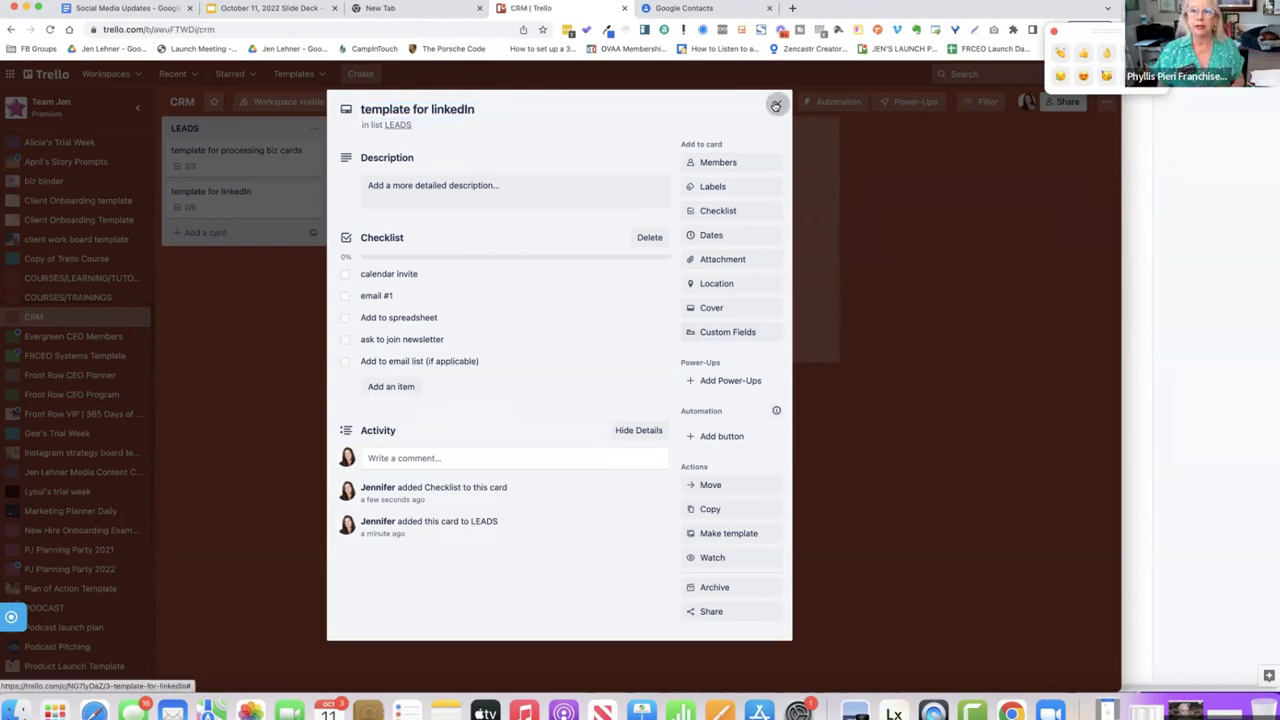
Step: Review the checklist on the "template for linkedIn" card once more and return to the CRM board
left_click(775, 106)
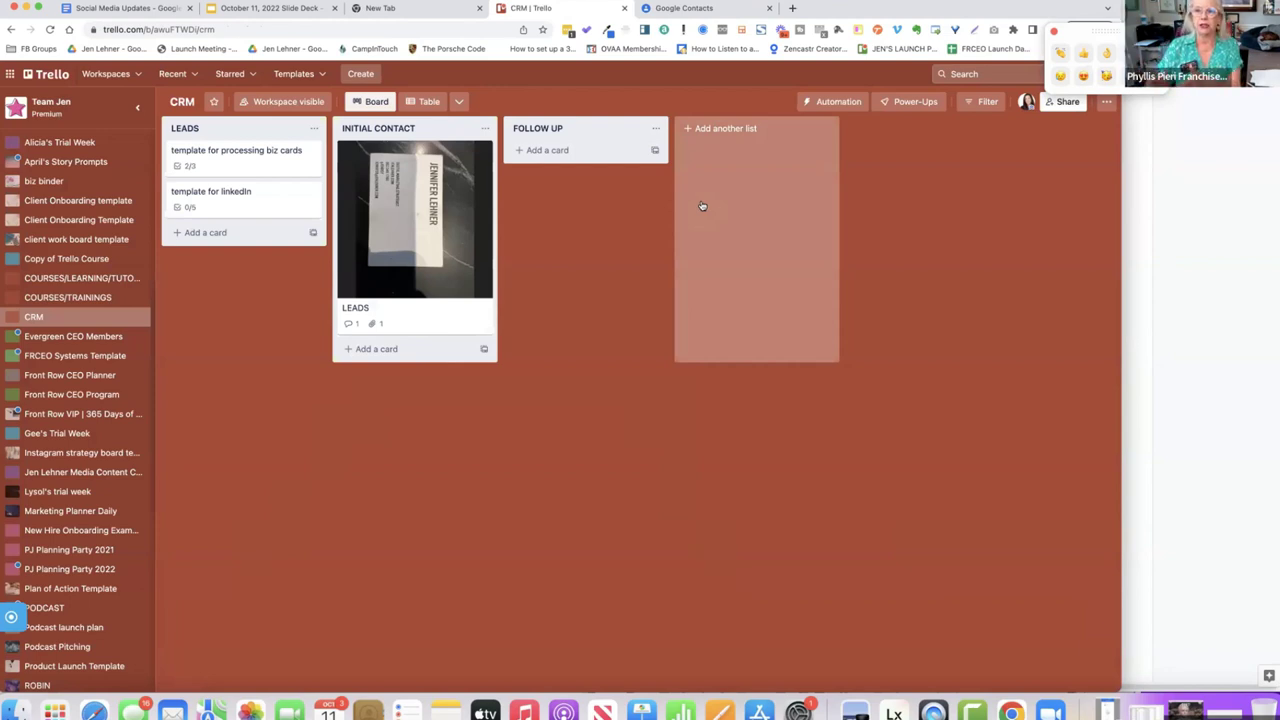
left_click(254, 194)
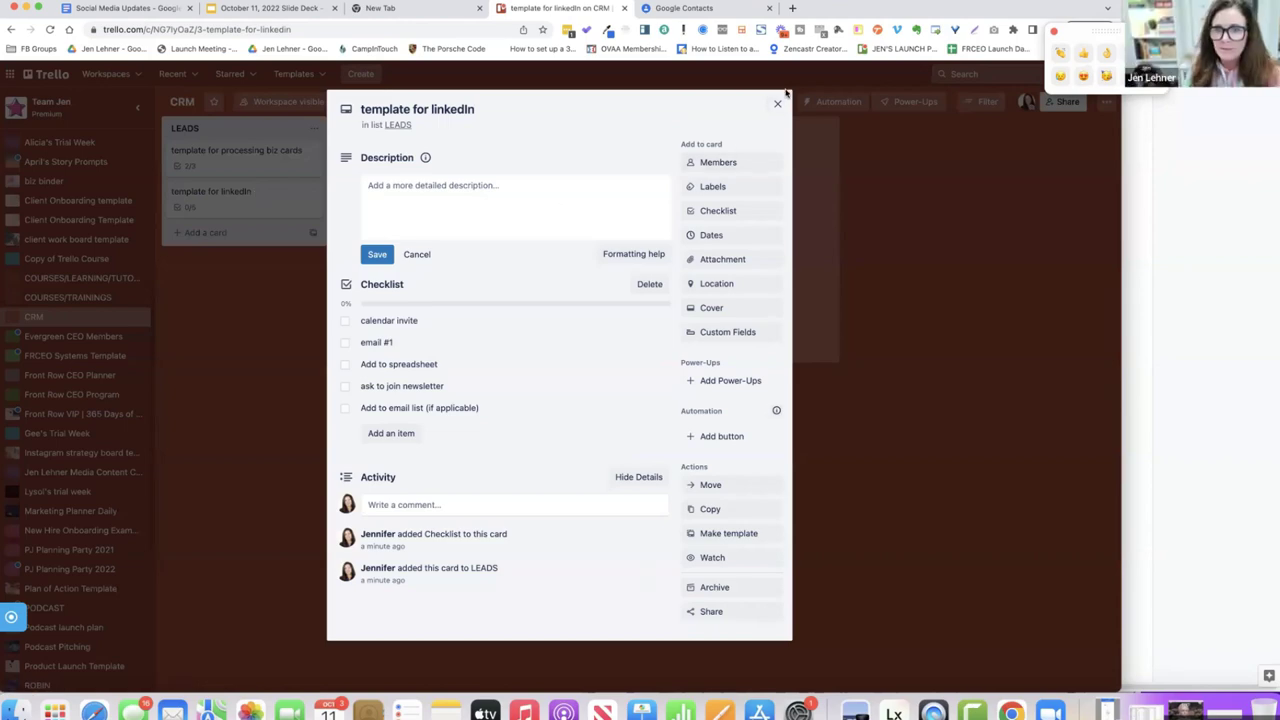
left_click(780, 101)
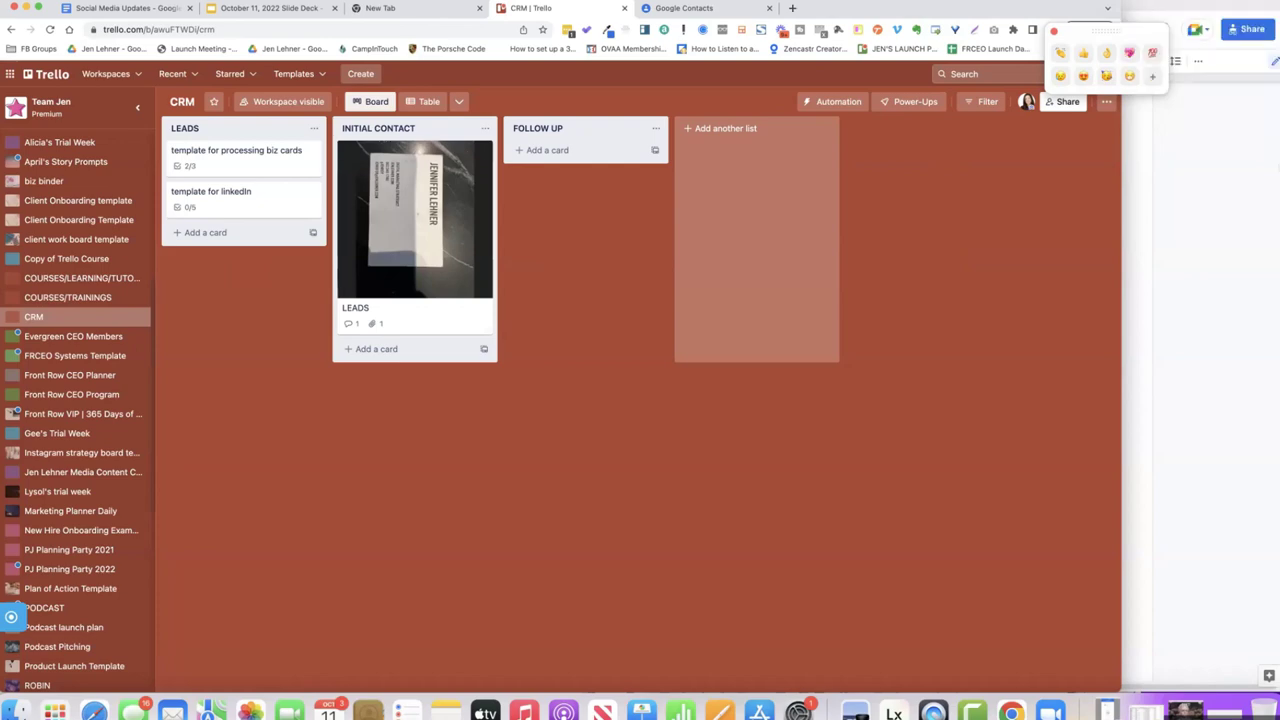
Step: Dismiss the Google Docs window behind the Trello board and collapse the board's workspace sidebar
left_click(1134, 253)
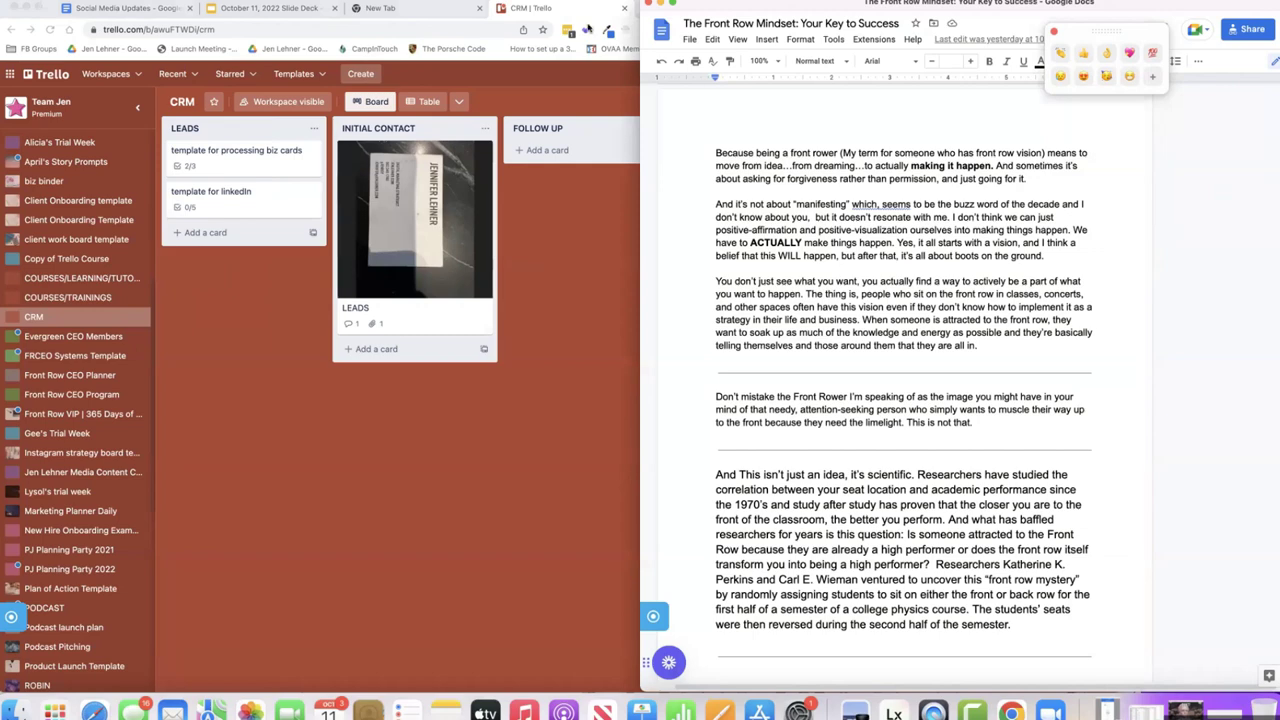
left_click(649, 4)
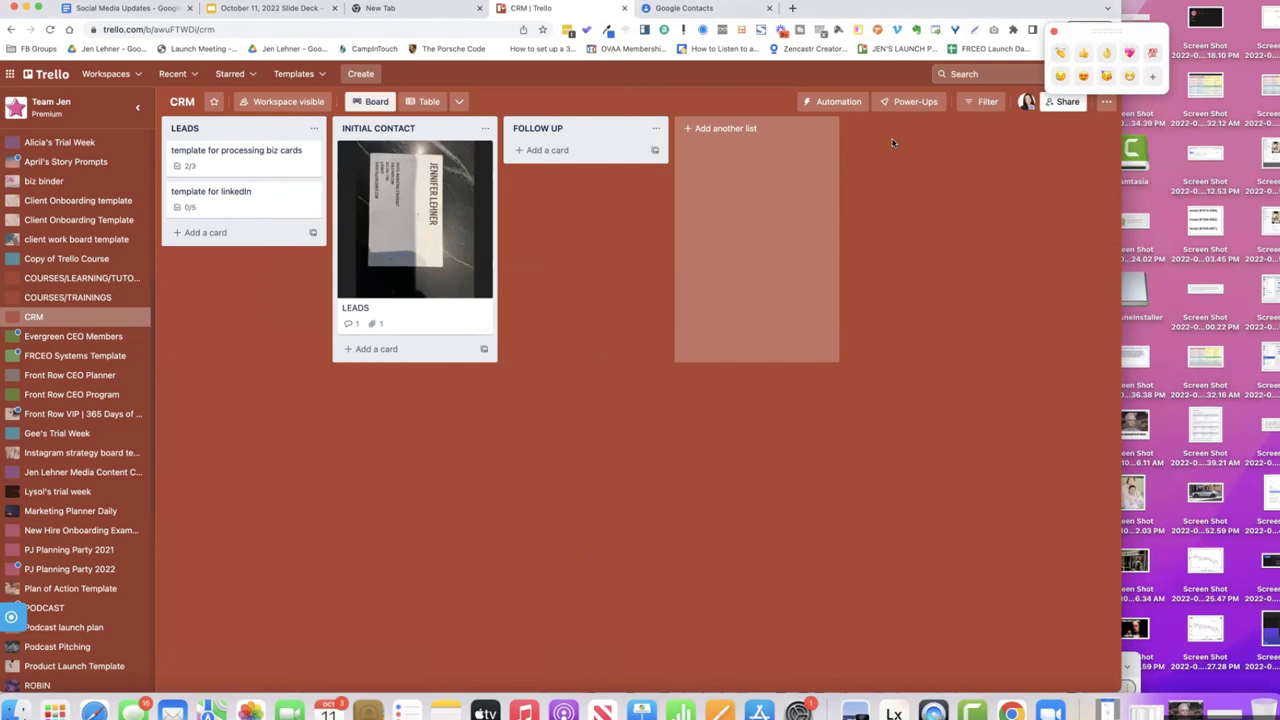
left_click(138, 108)
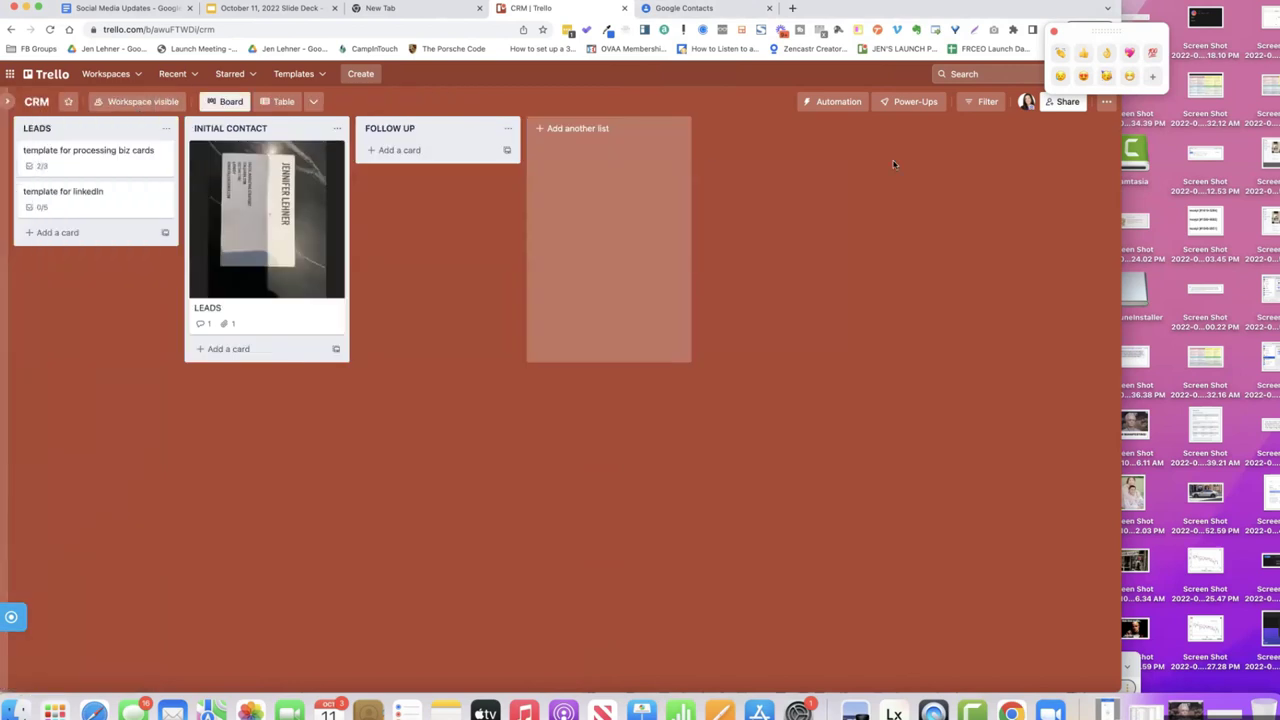